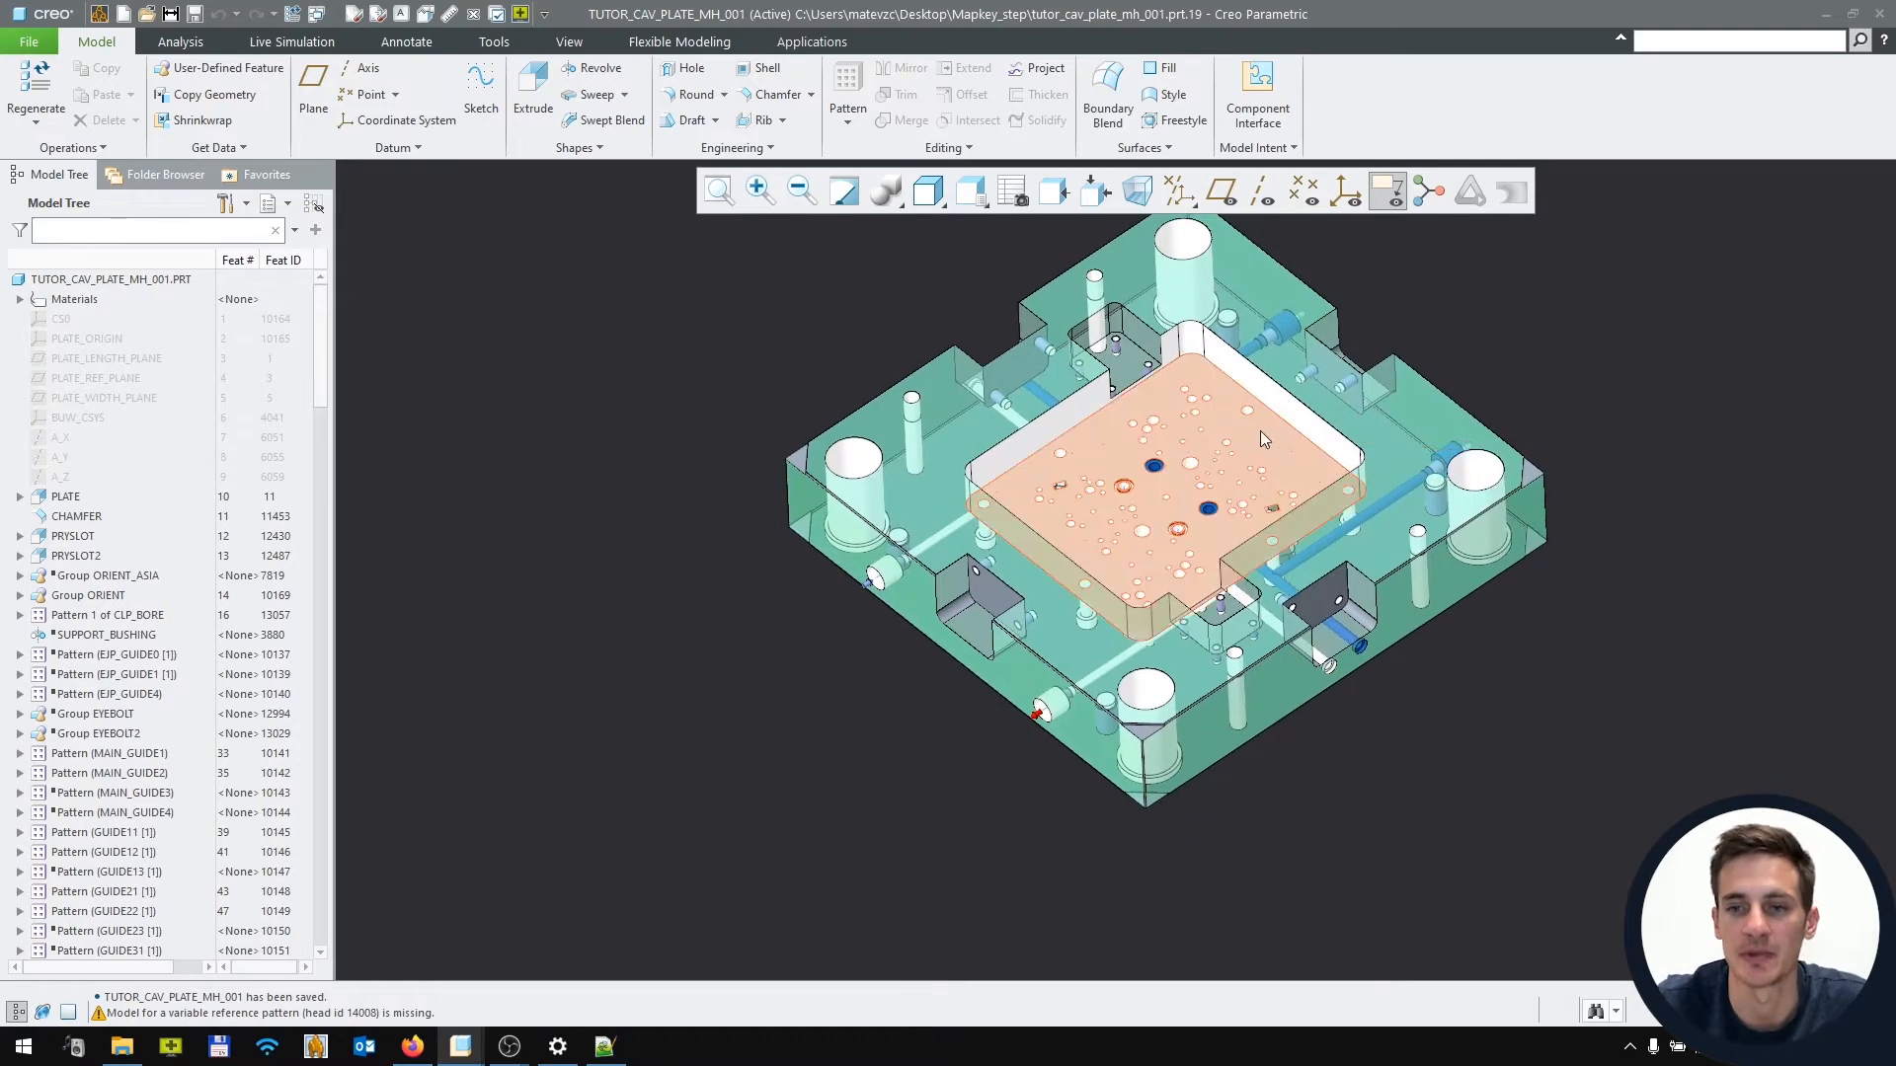
{"action": "middle_click_drag", "start_coordinate": [1223, 424], "coordinate": [1243, 419]}
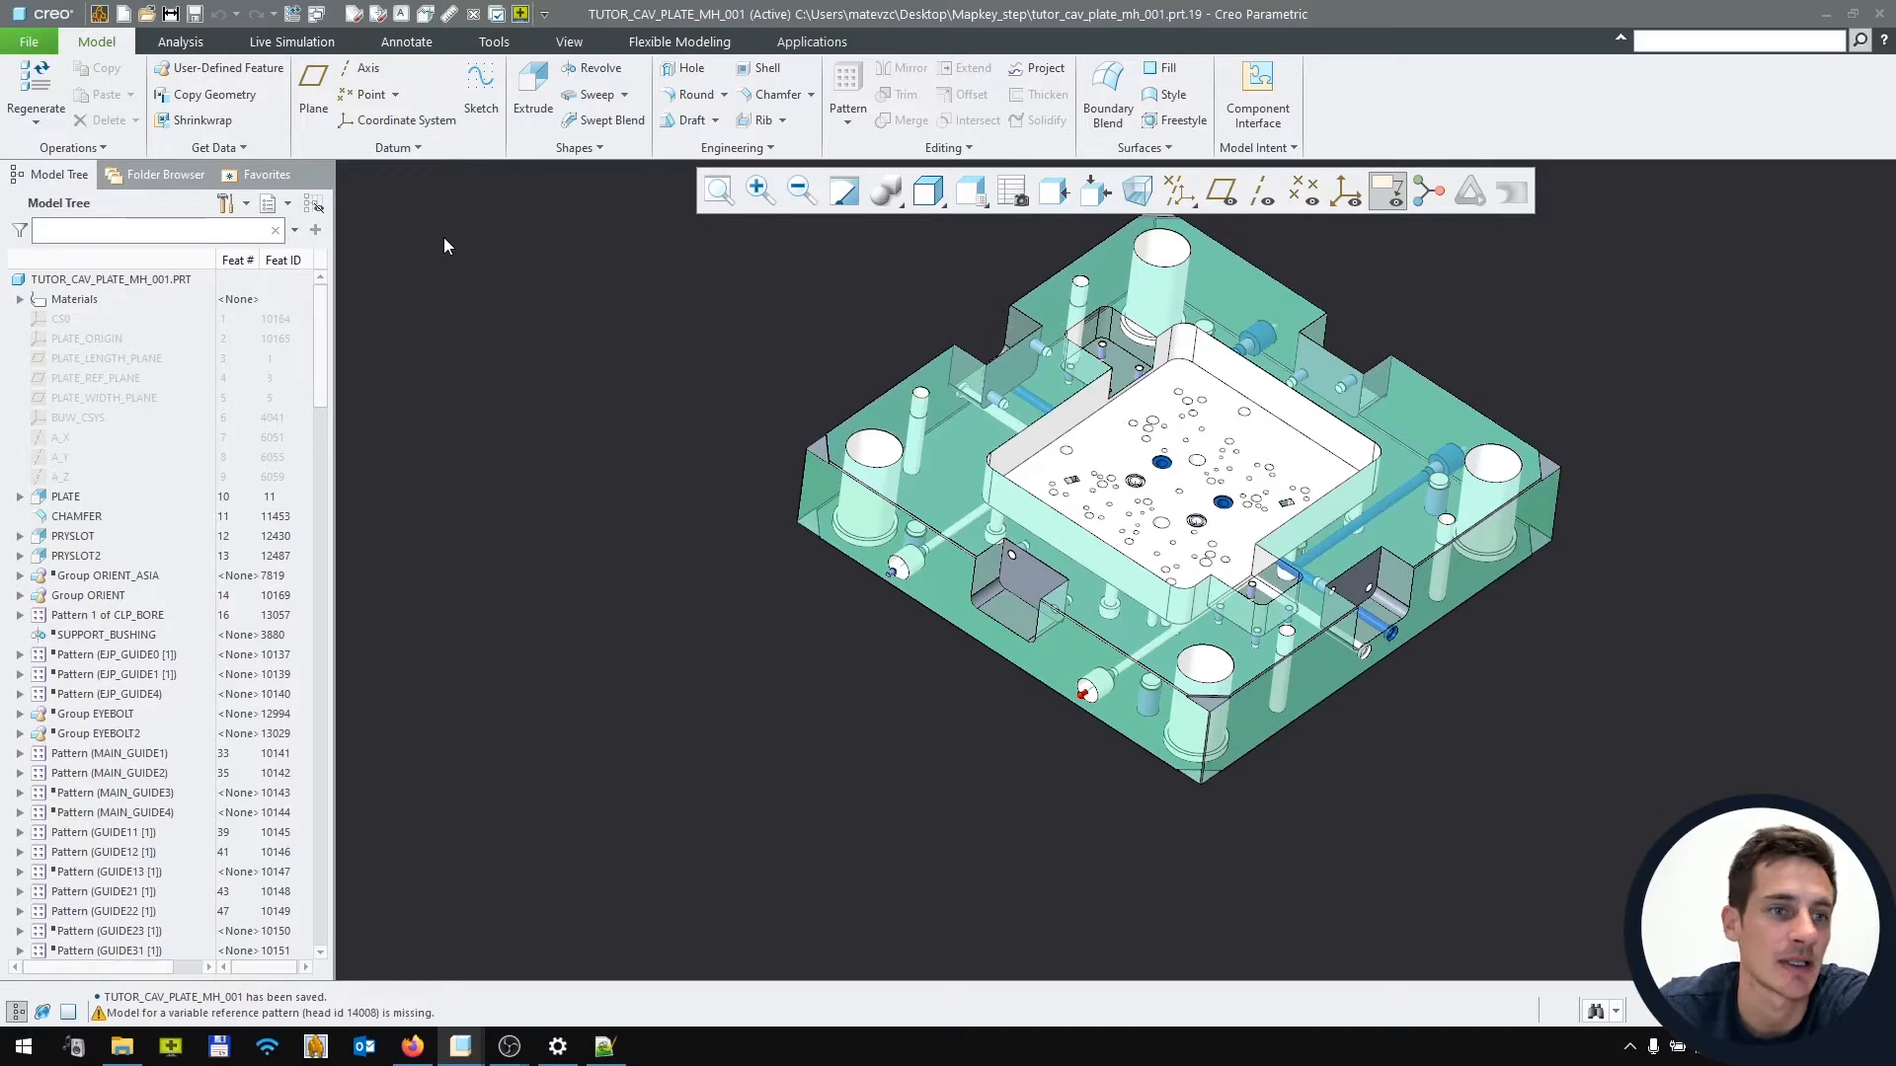
{"action": "left_click", "coordinate": [29, 42]}
{"action": "mouse_move", "coordinate": [55, 182]}
{"action": "left_click", "coordinate": [270, 117]}
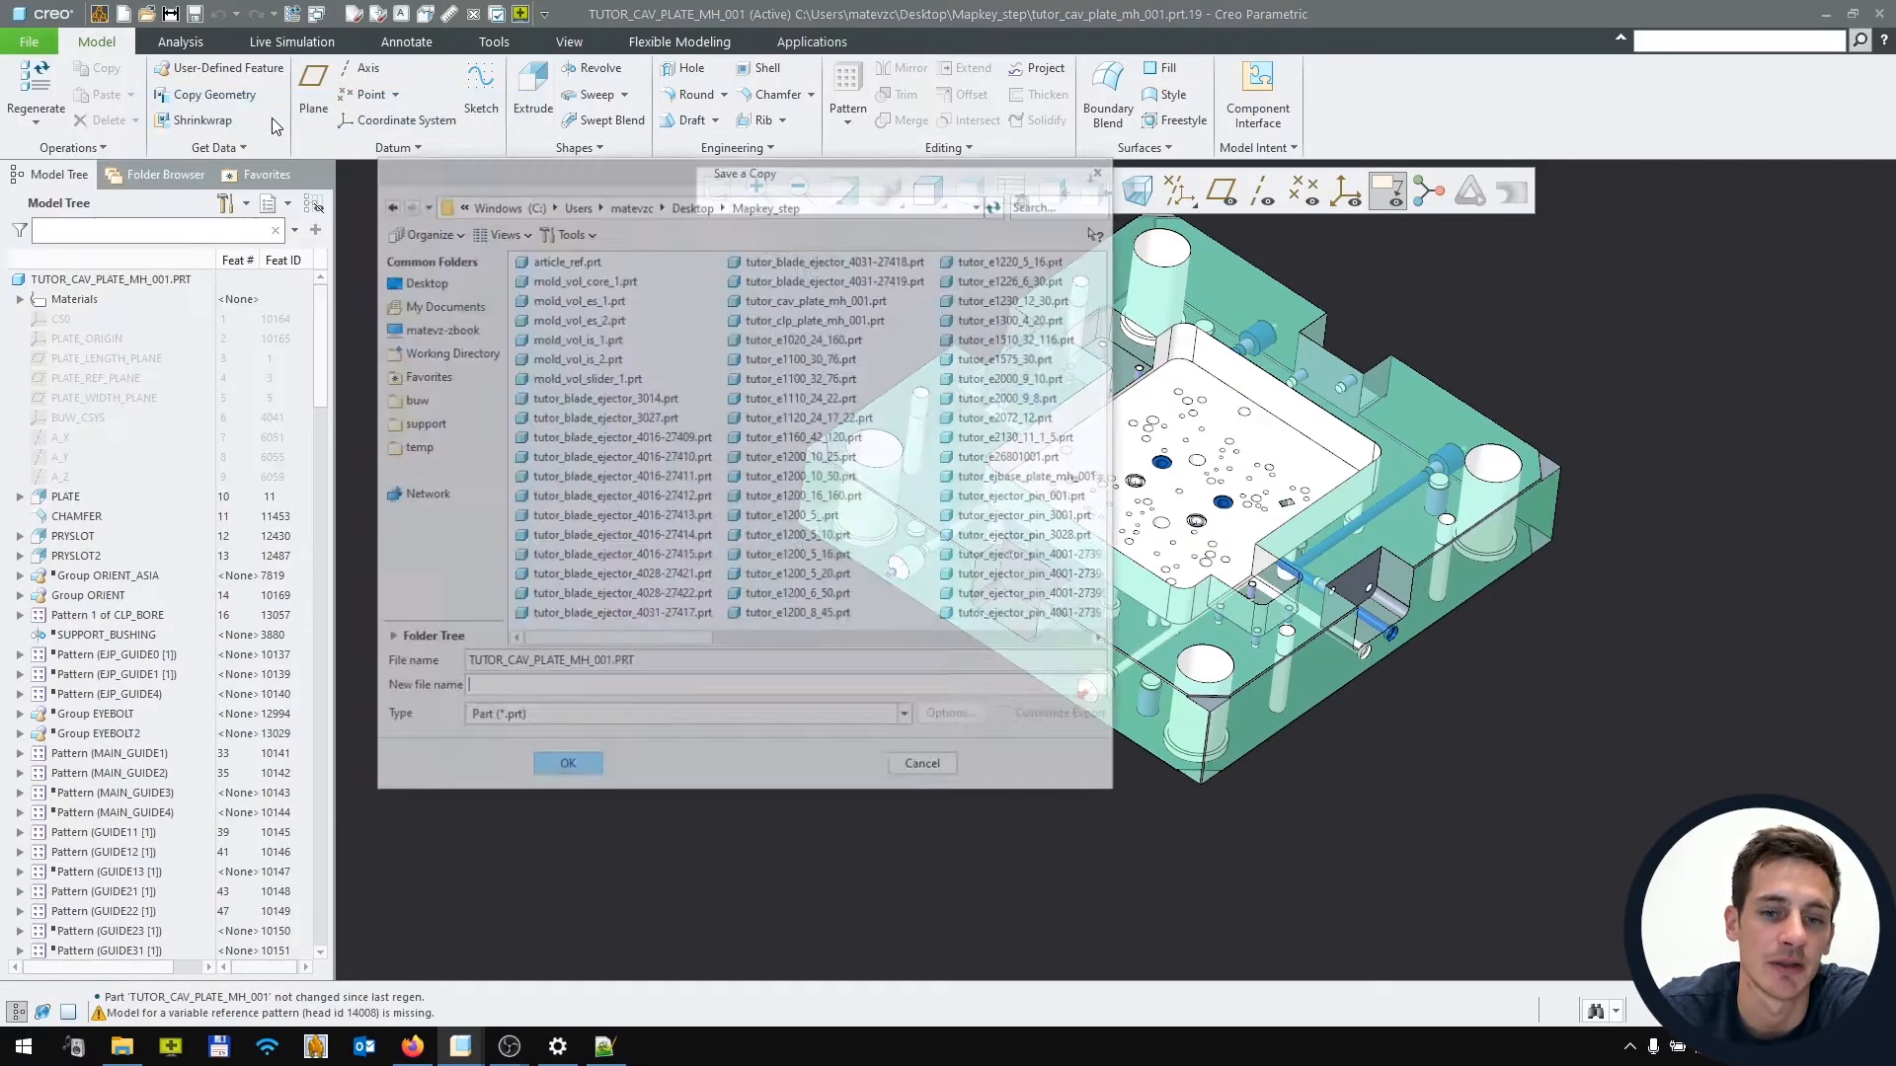
{"action": "left_click", "coordinate": [571, 719]}
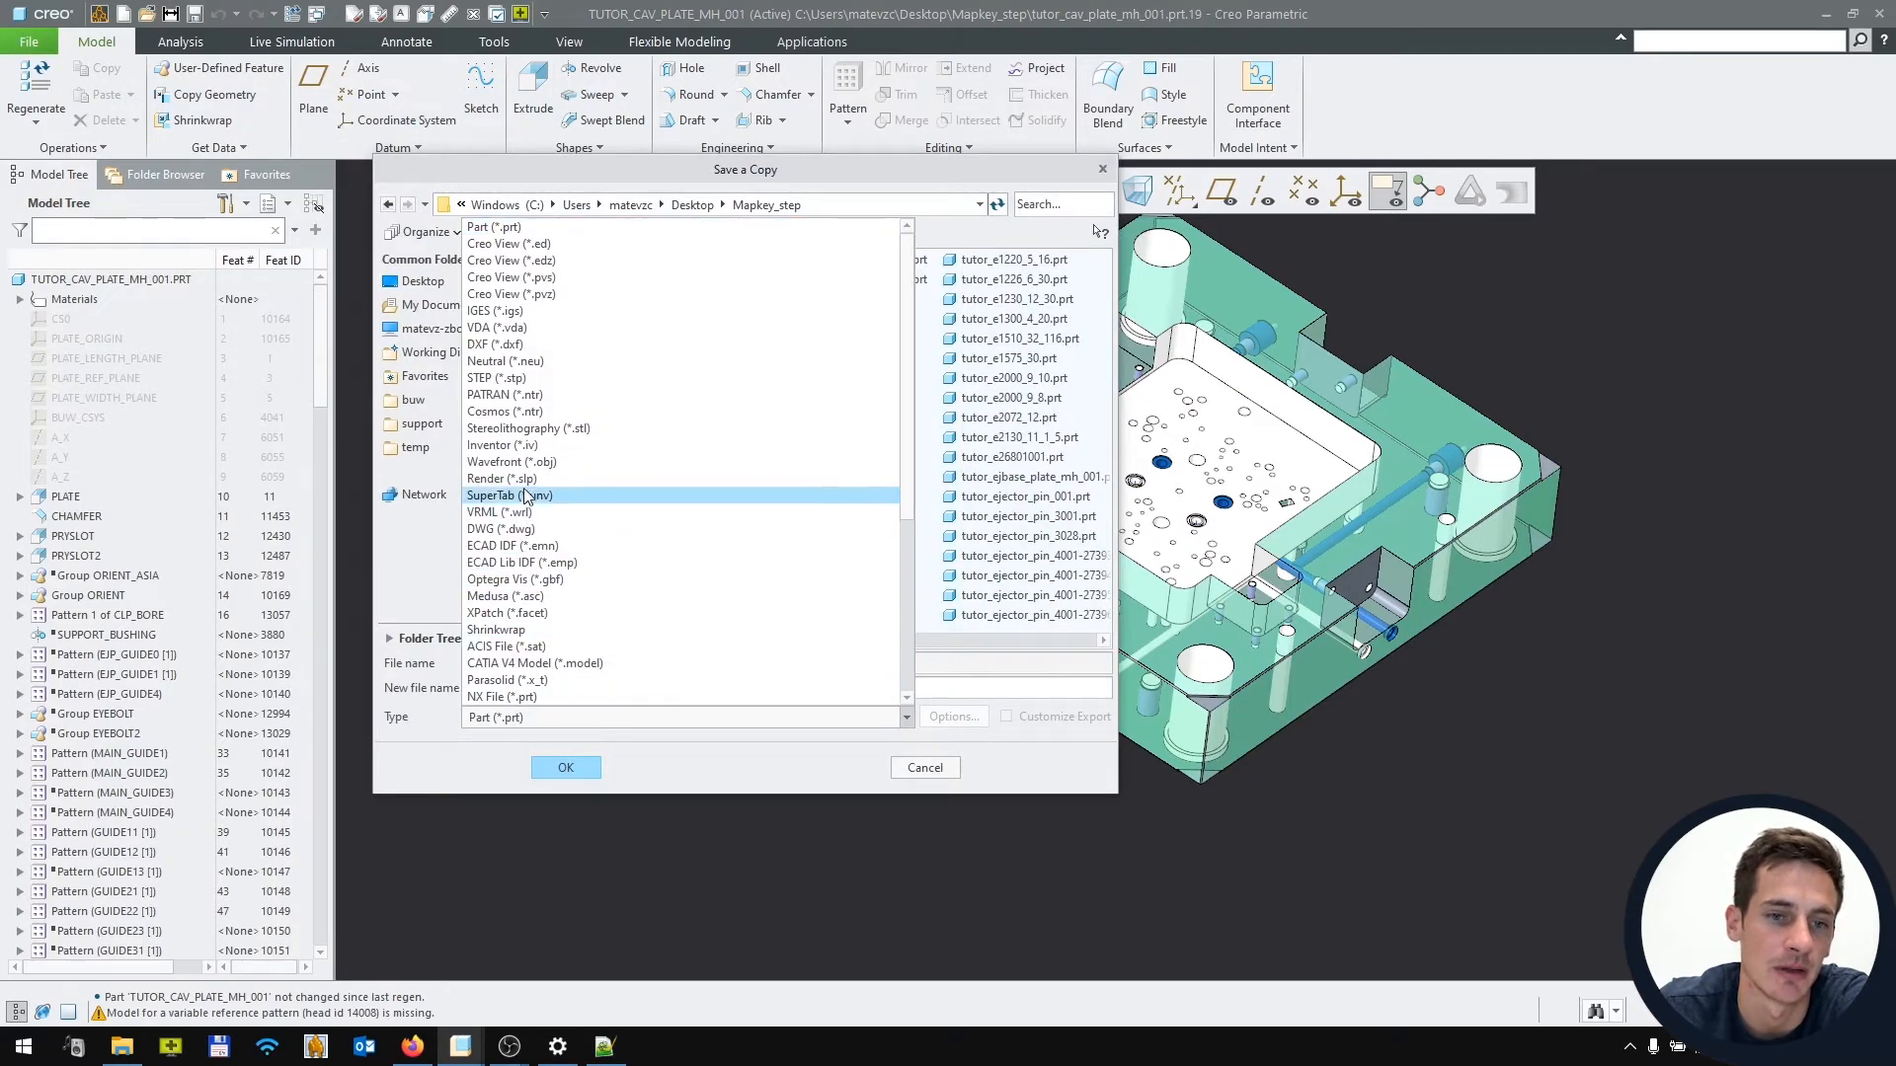
{"action": "left_click", "coordinate": [526, 380]}
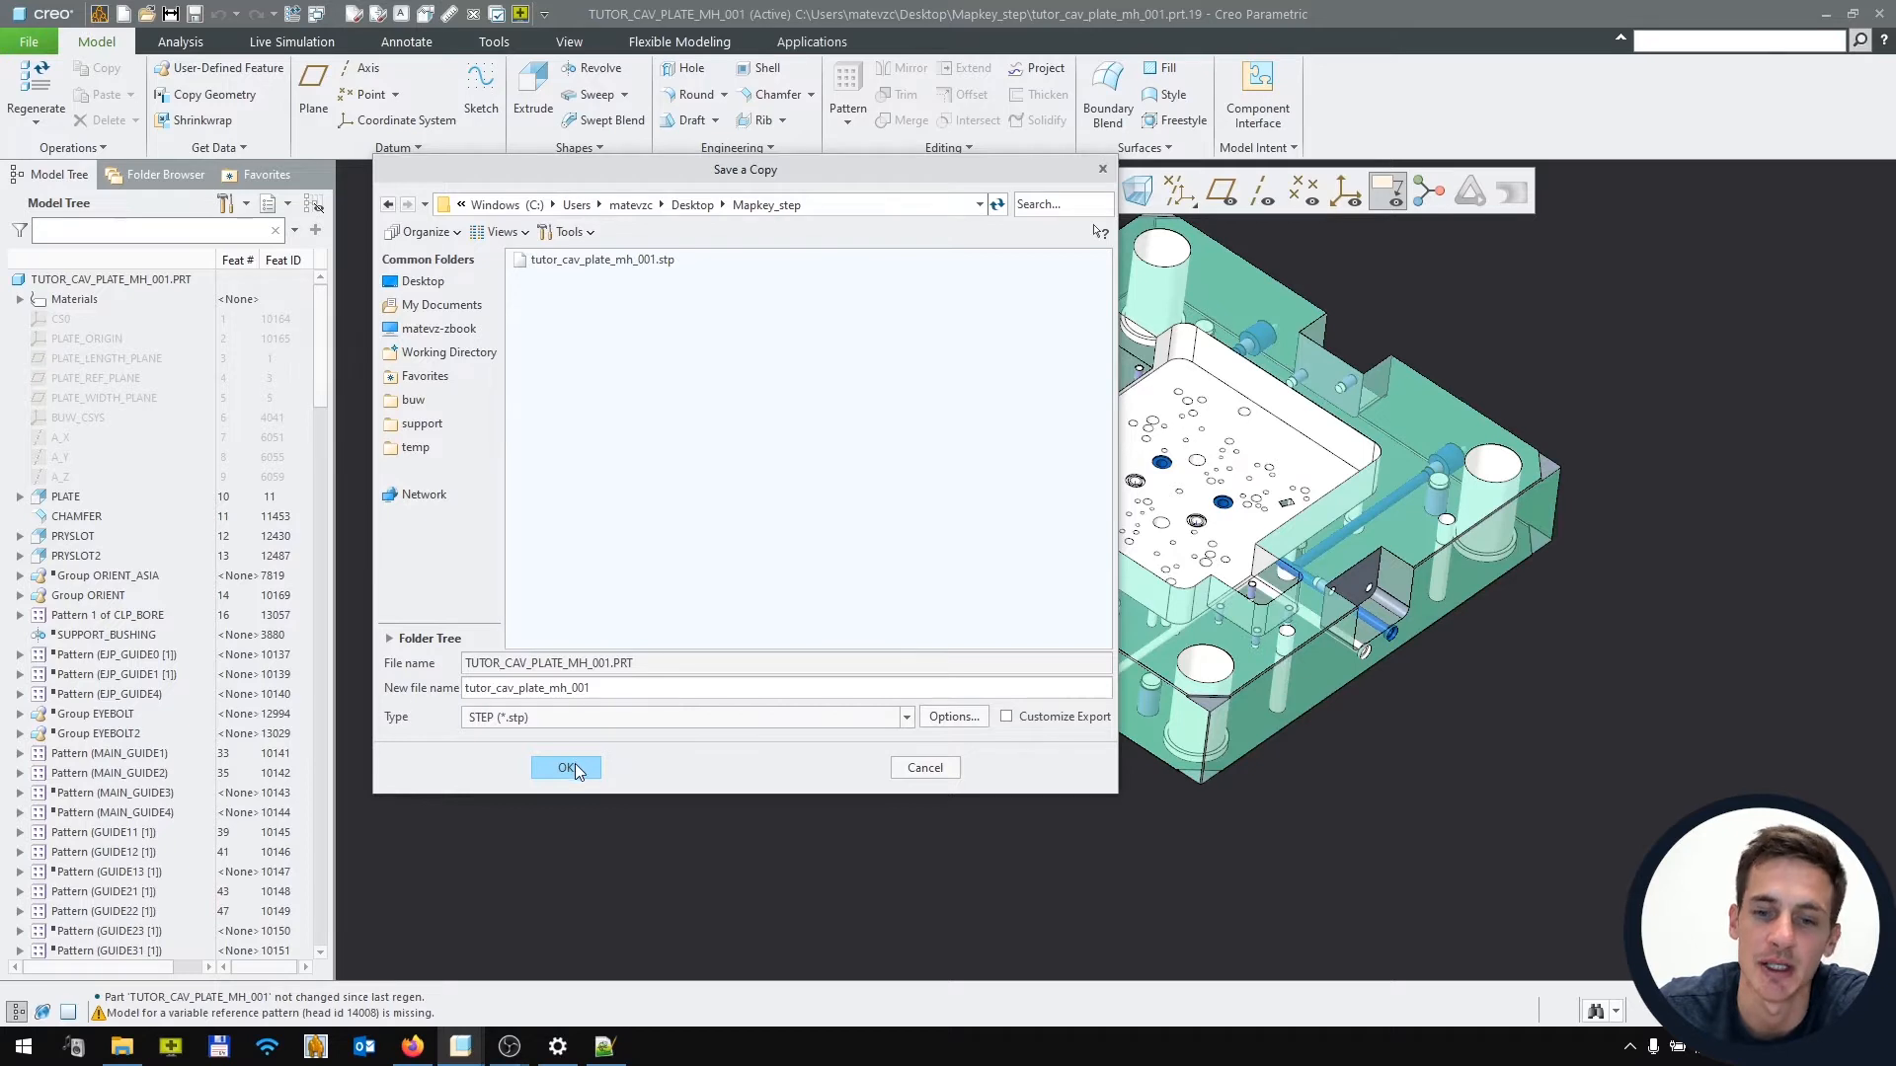
{"action": "left_click", "coordinate": [929, 772]}
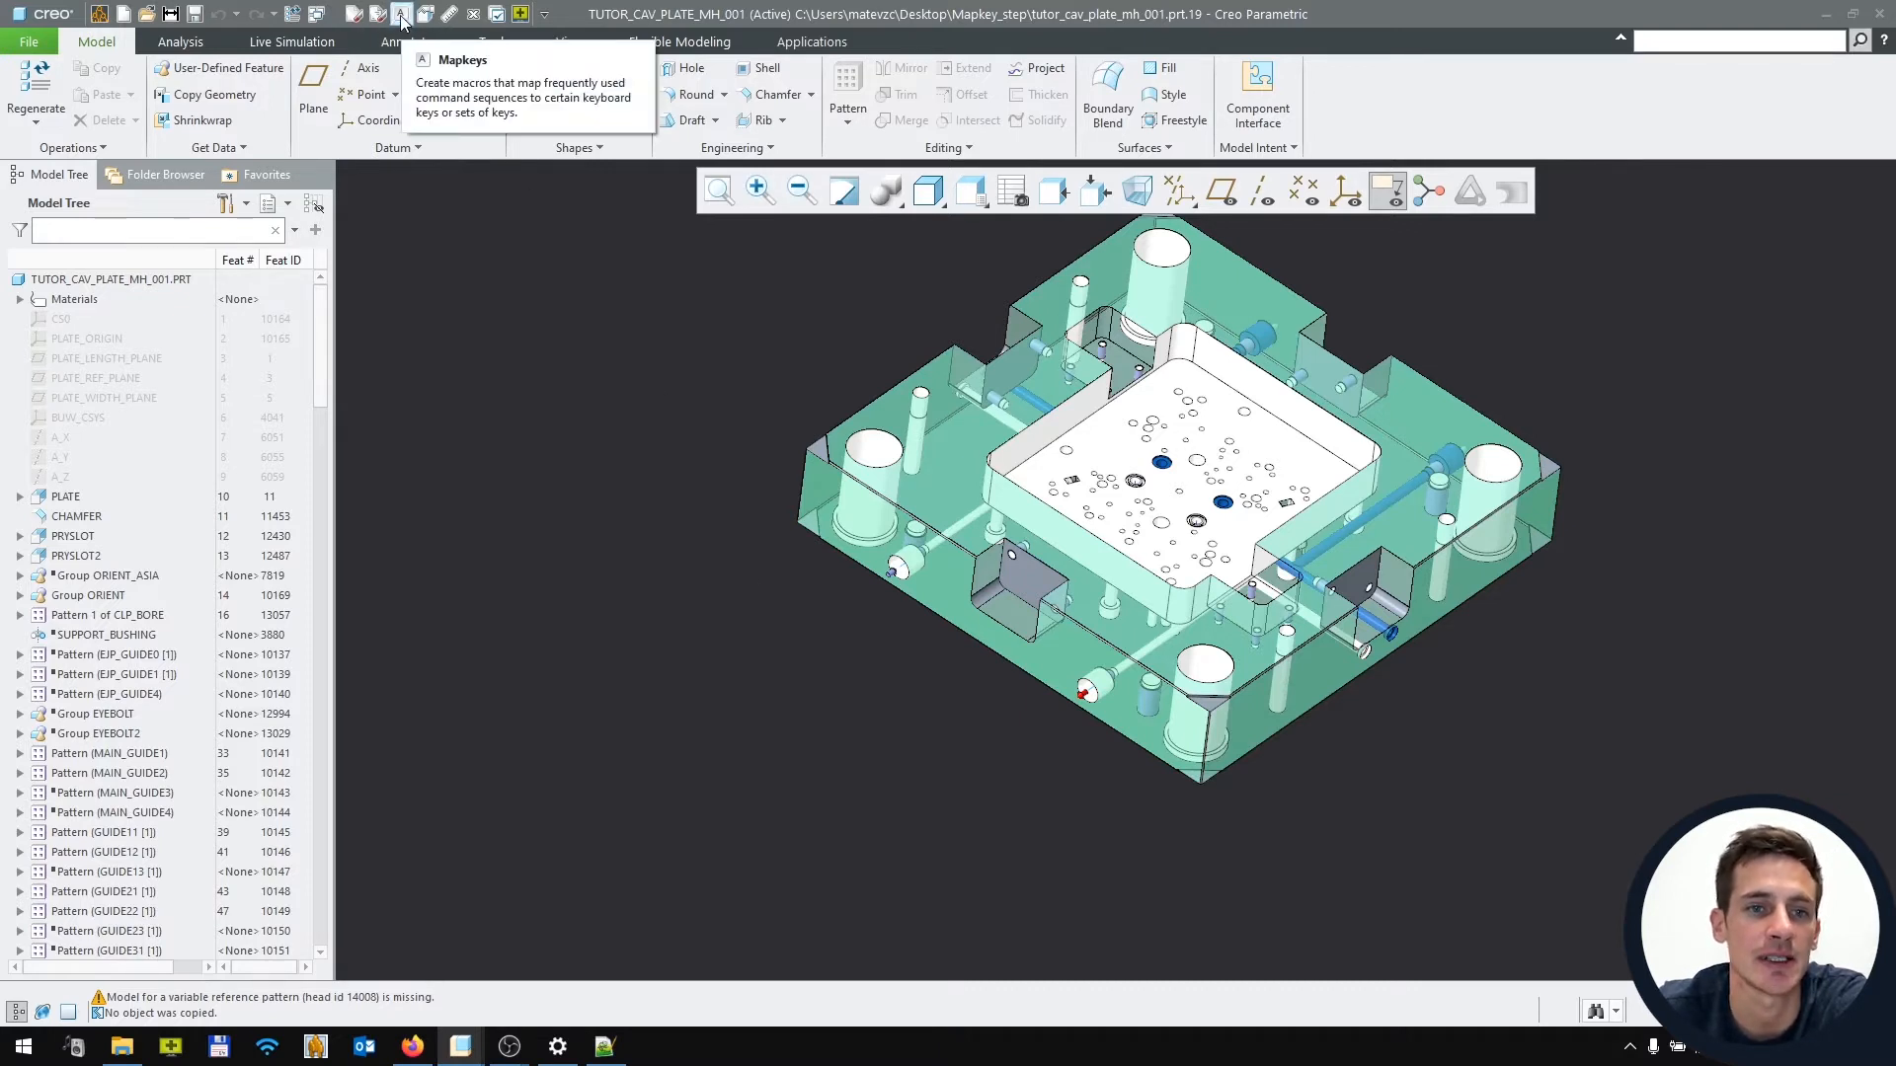
Create a new mapkey with the shortcut o, the name "Izvoz v step" and the description "Izvoz 3d modela v step format"
{"action": "left_click", "coordinate": [1690, 45]}
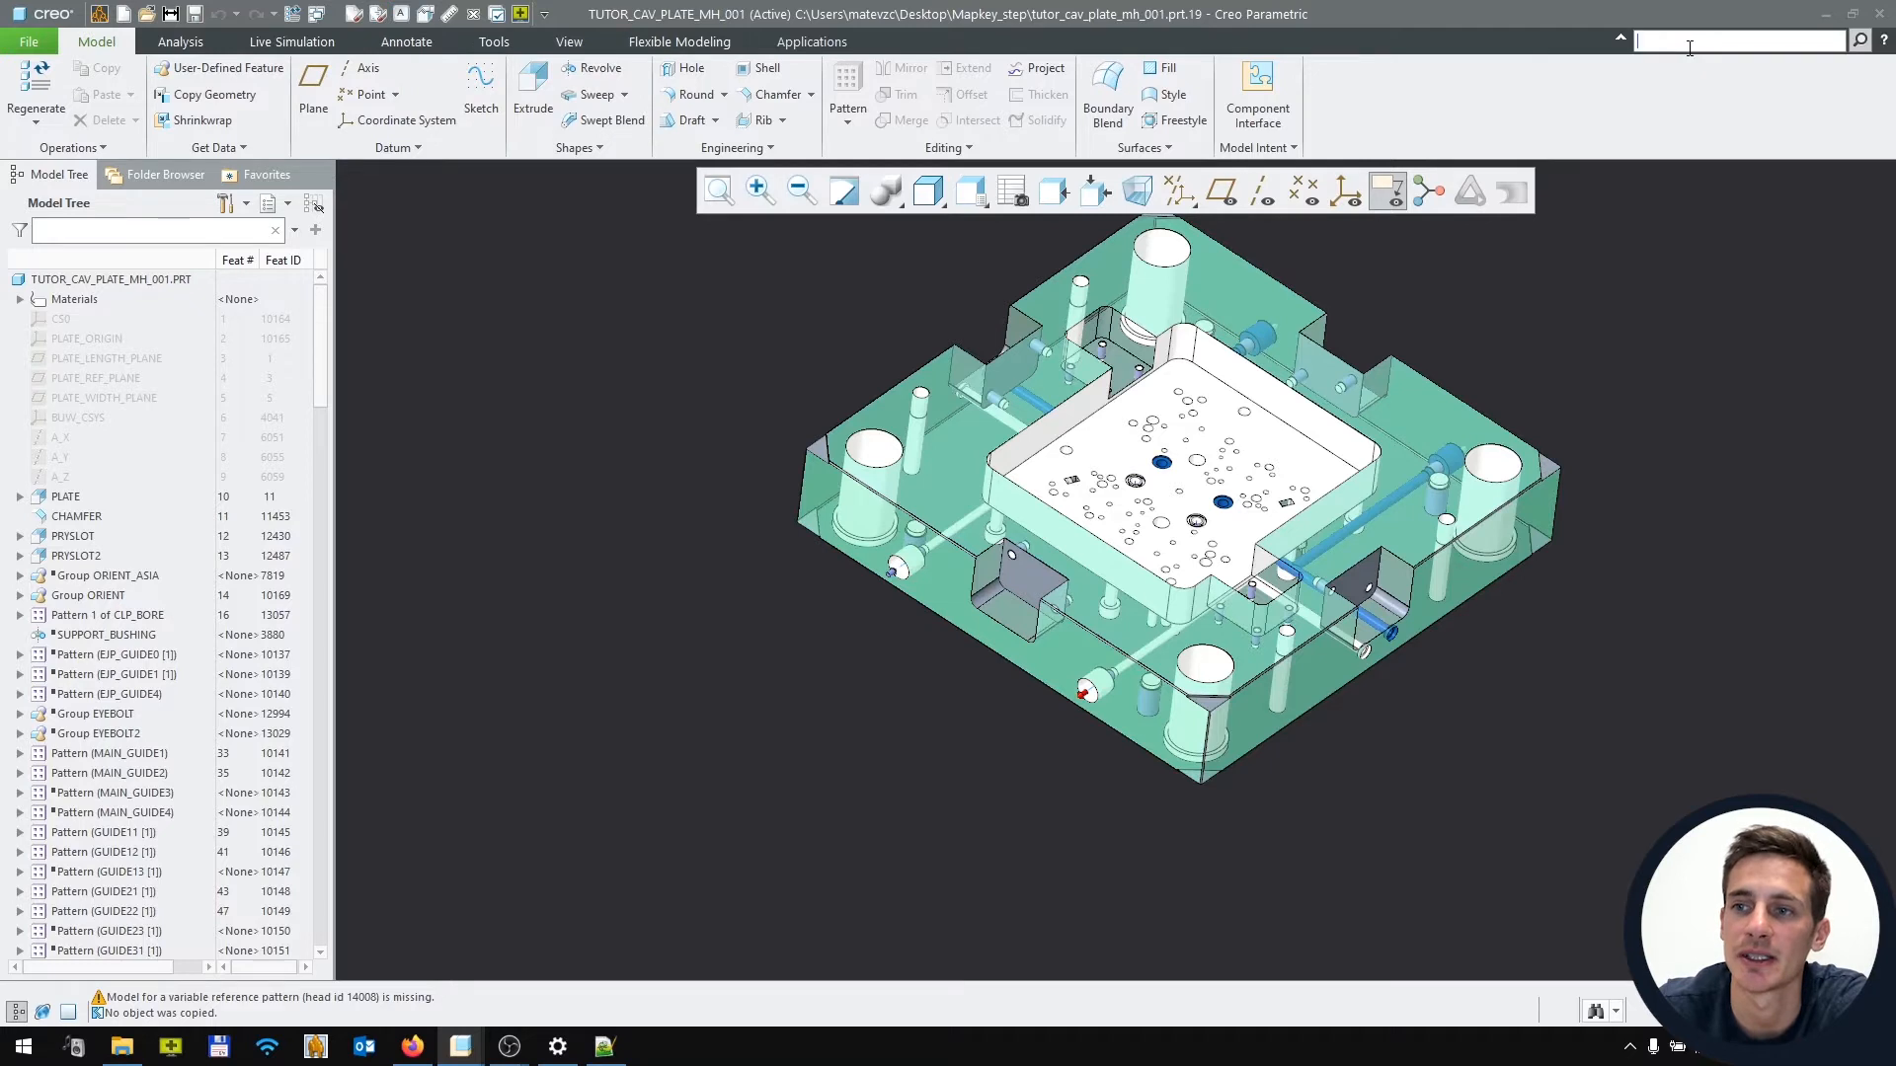
{"action": "type", "text": "mapkey"}
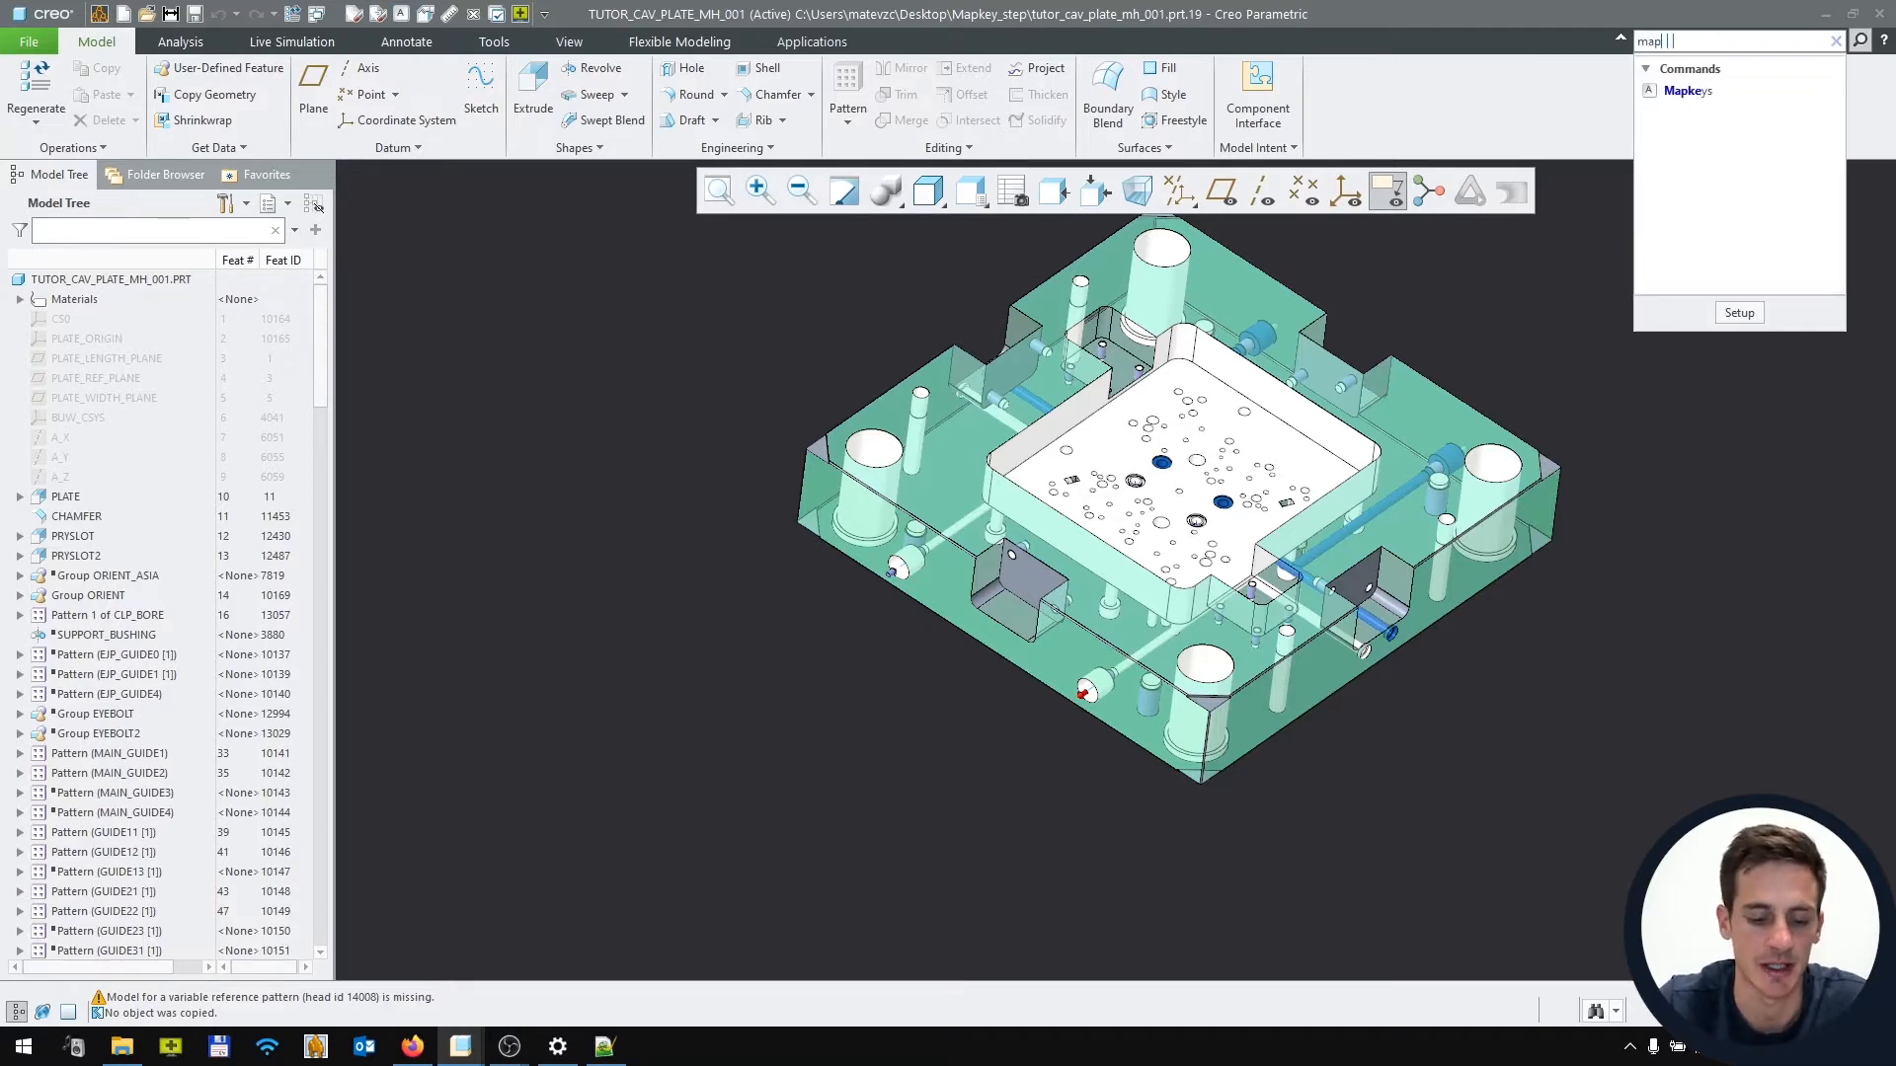
{"action": "left_click", "coordinate": [1687, 91]}
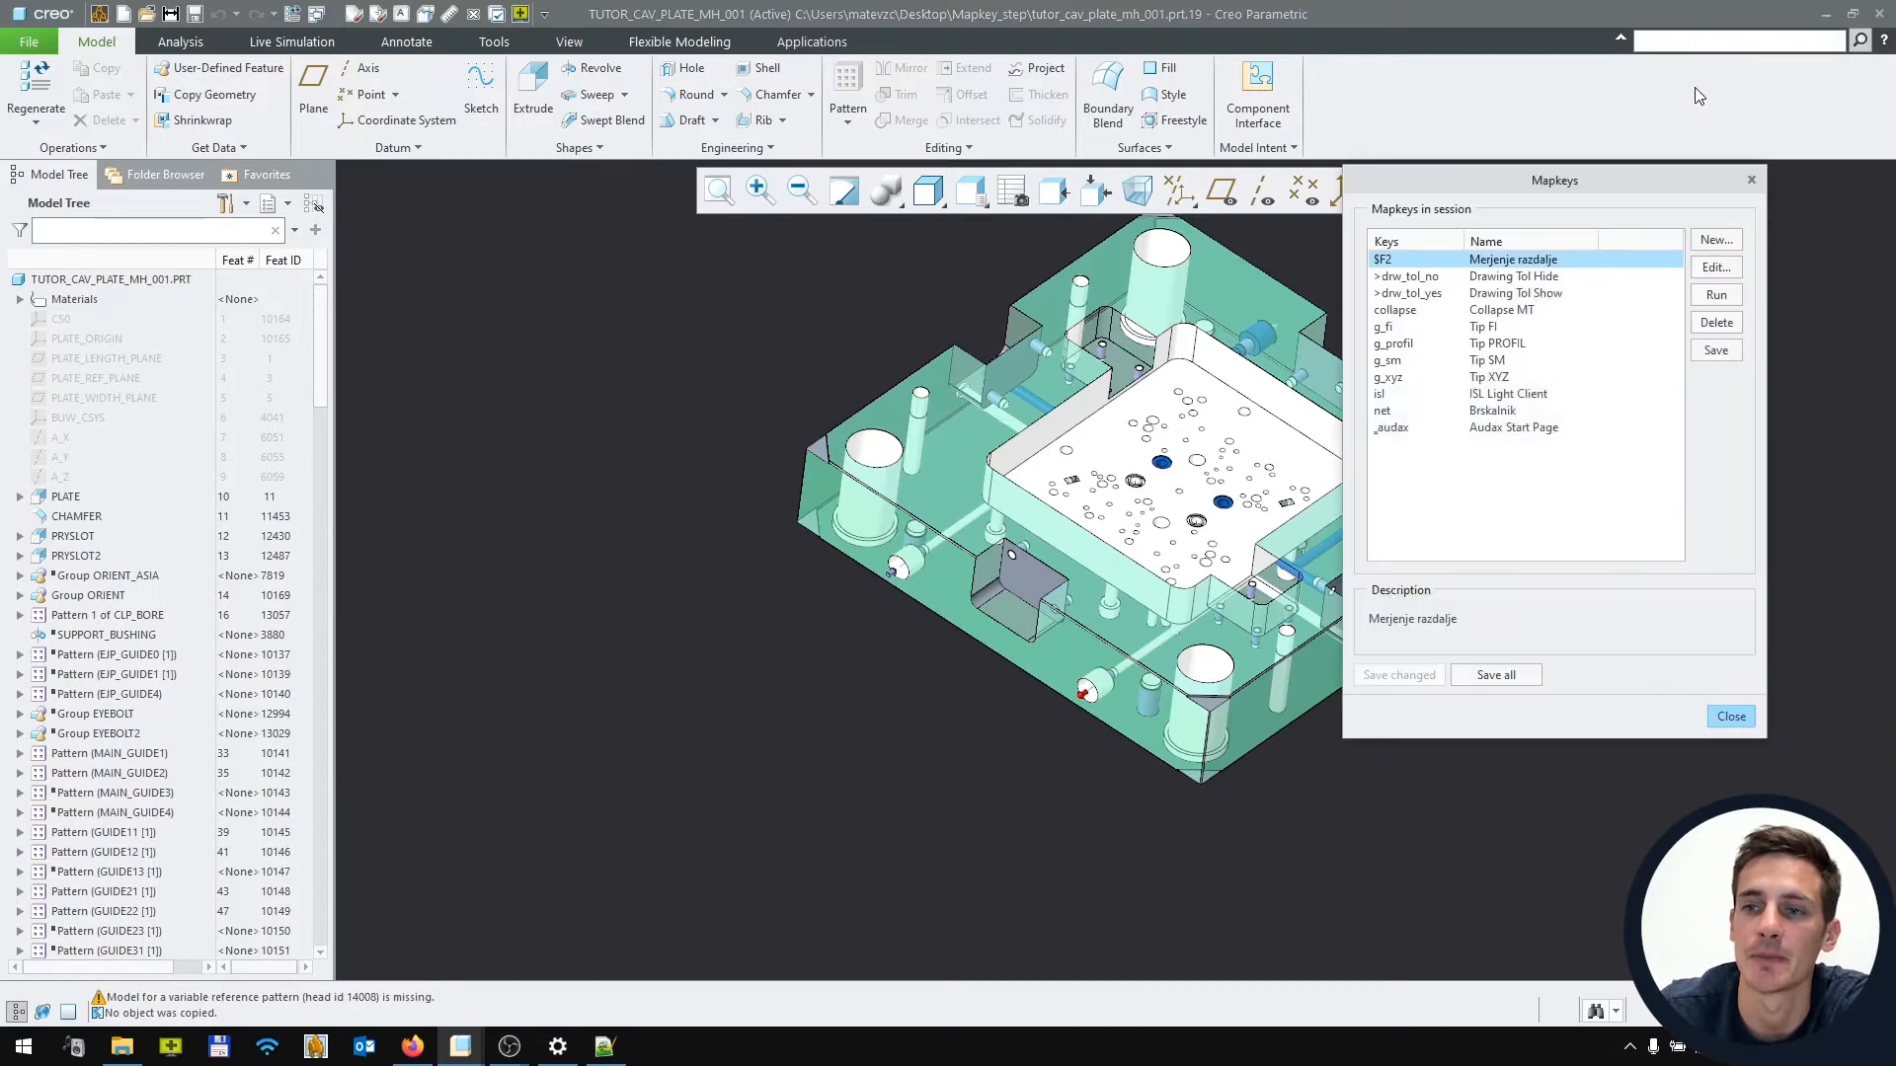
{"action": "left_click_drag", "start_coordinate": [1643, 197], "coordinate": [1675, 190]}
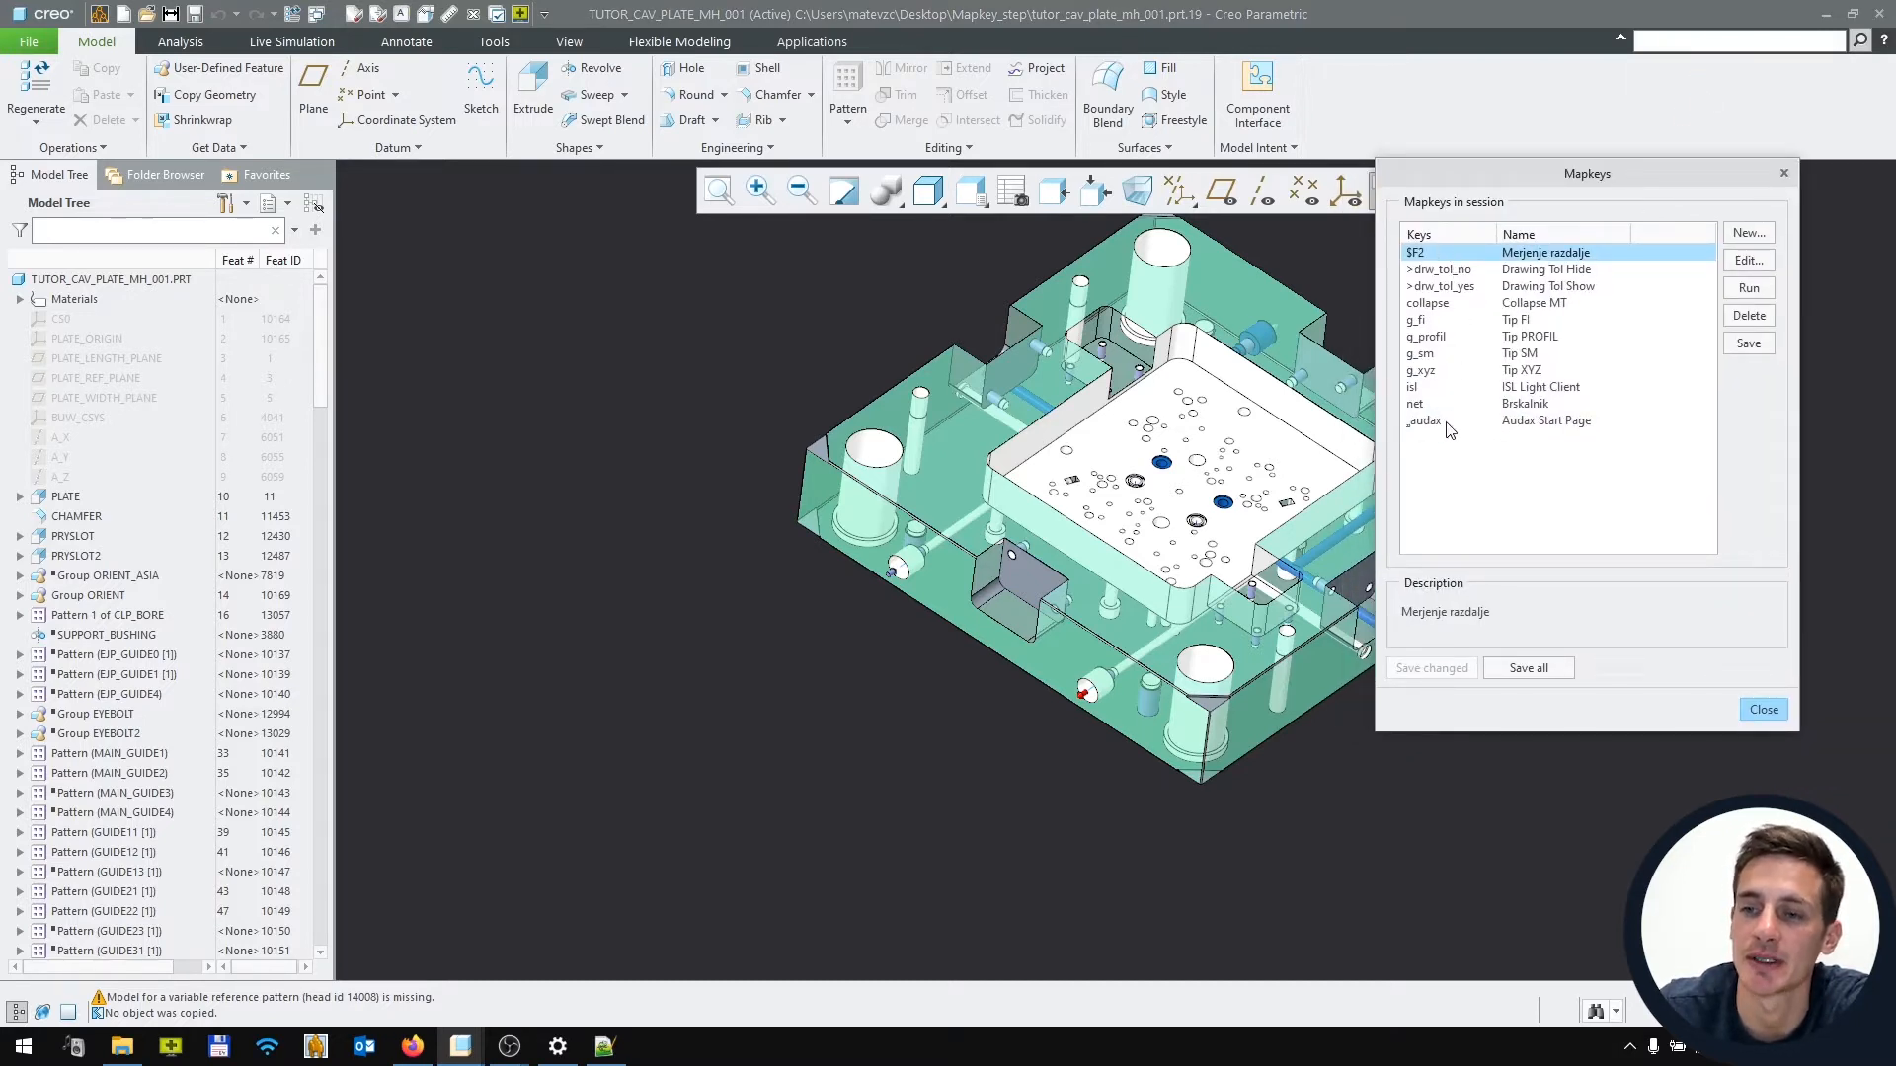
{"action": "left_click", "coordinate": [1749, 234]}
{"action": "type", "text": "o"}
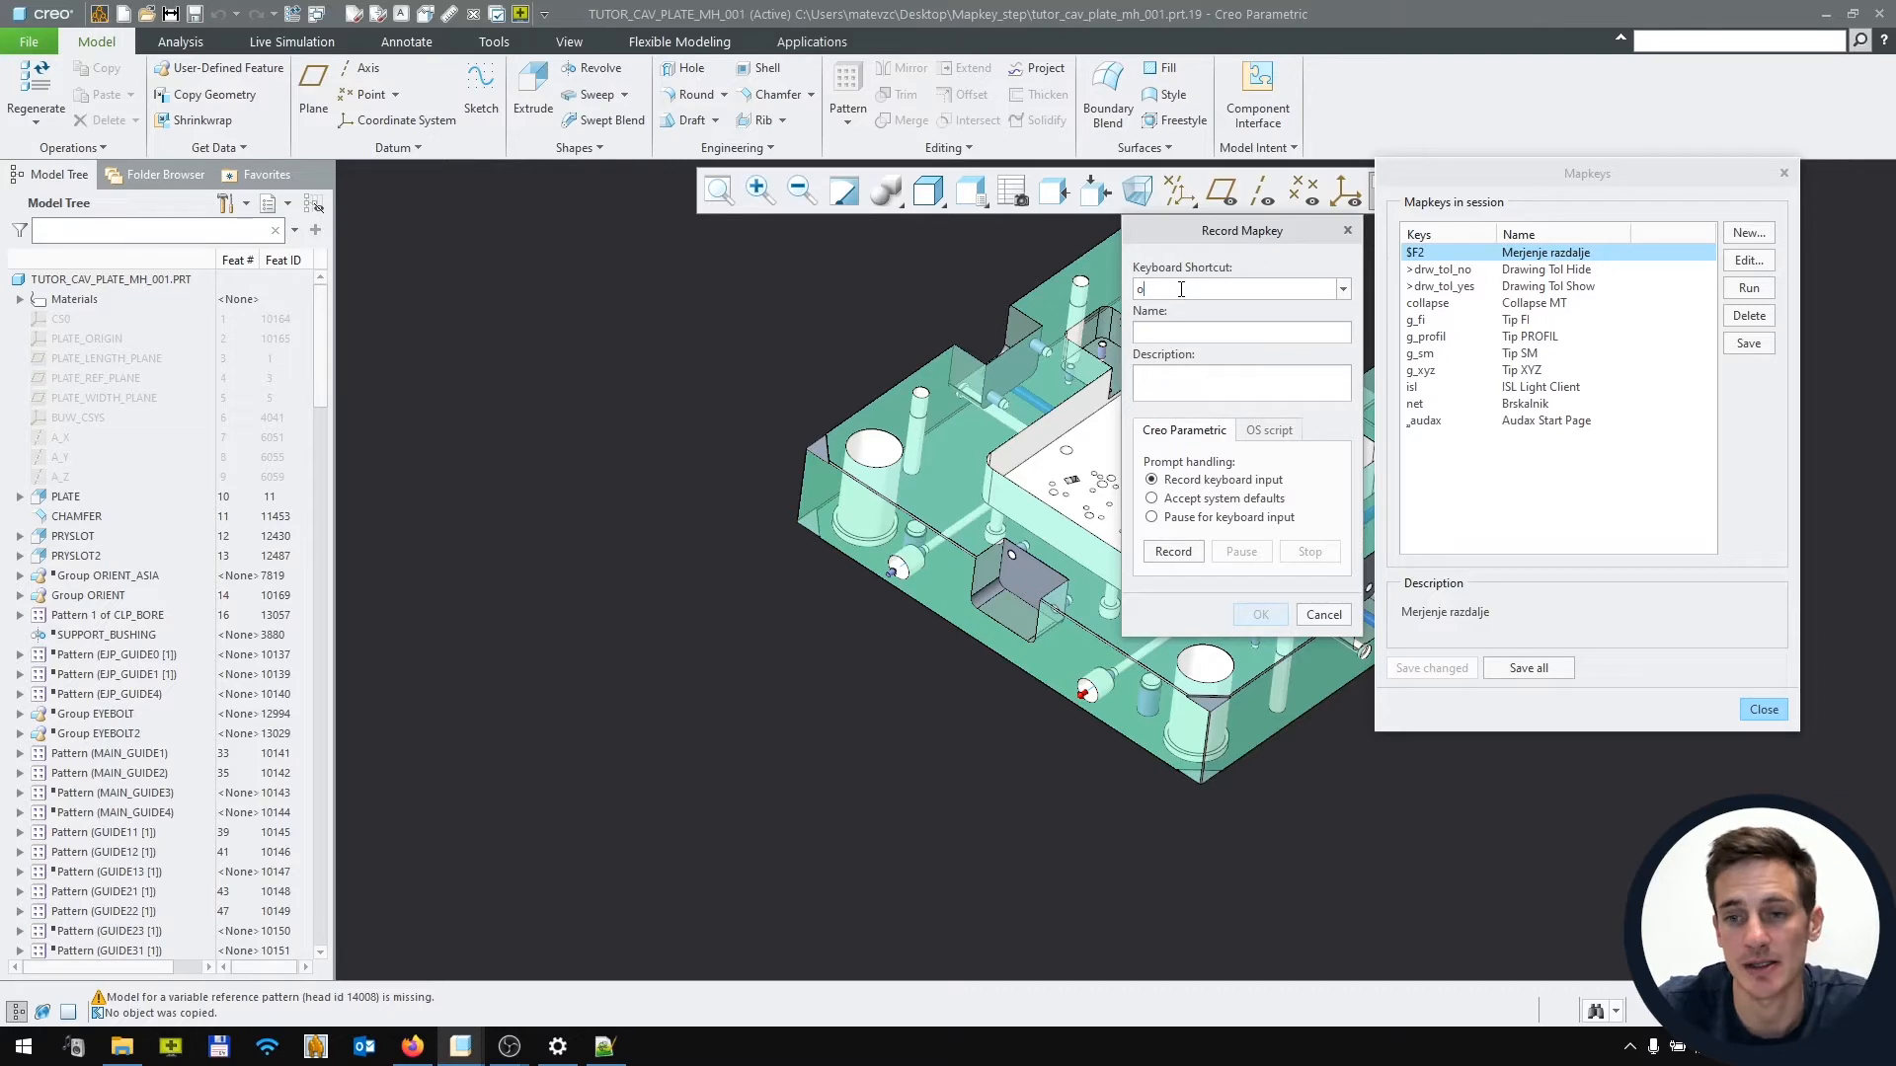
{"action": "left_click", "coordinate": [1165, 333]}
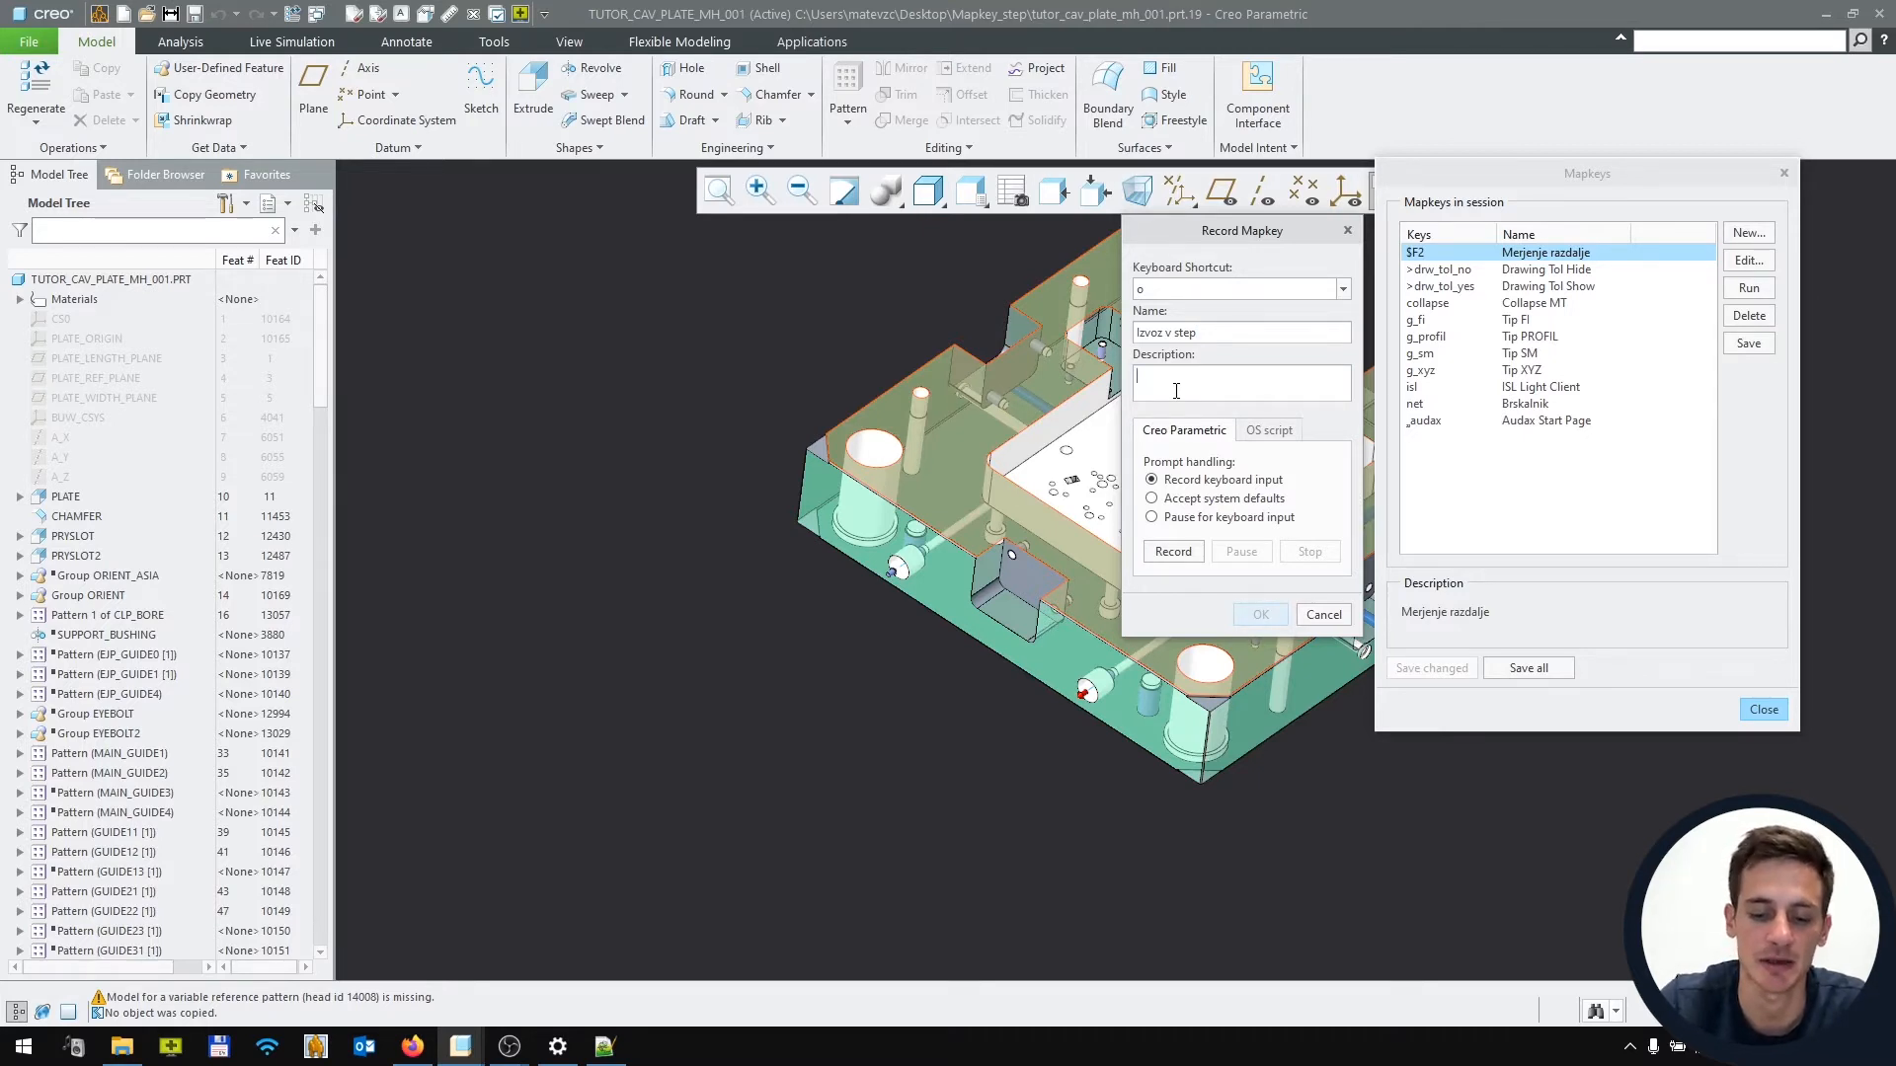
{"action": "type", "text": "d modela v step format"}
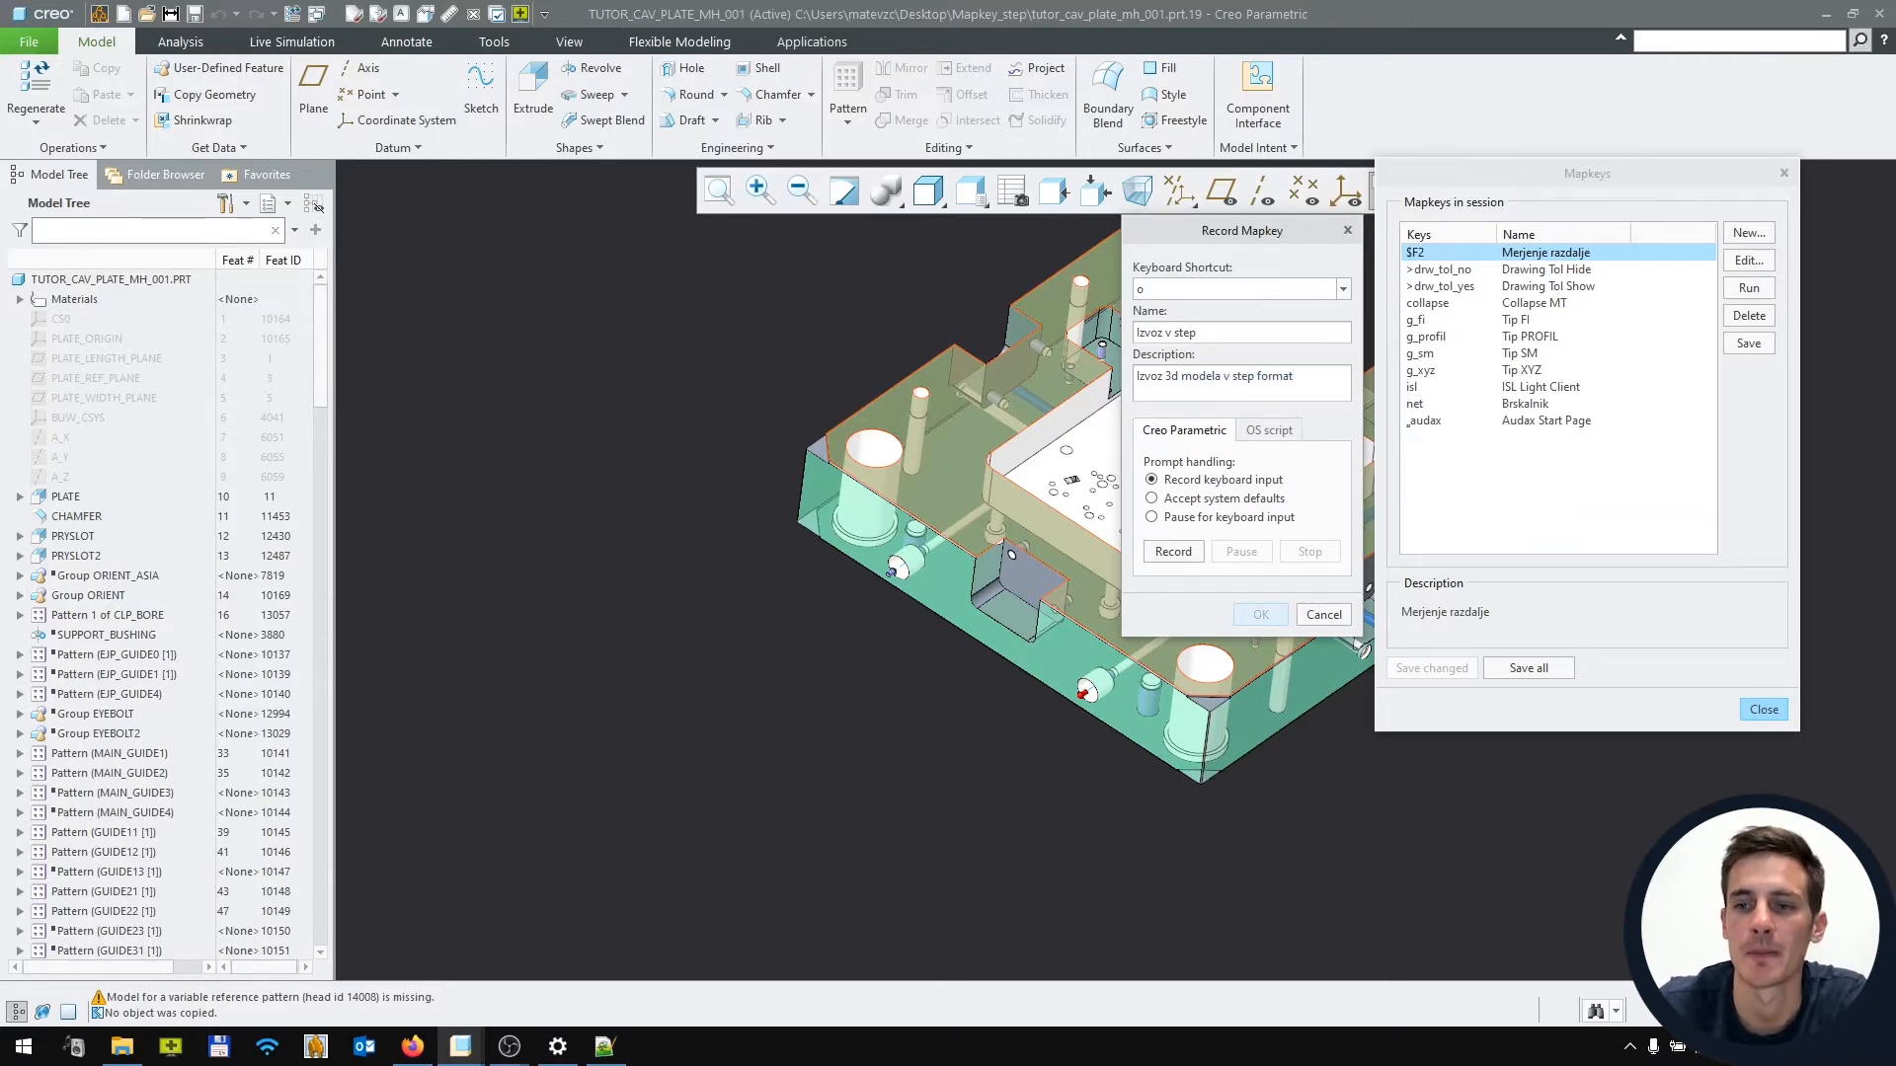
{"action": "left_click_drag", "start_coordinate": [1250, 232], "coordinate": [1260, 233]}
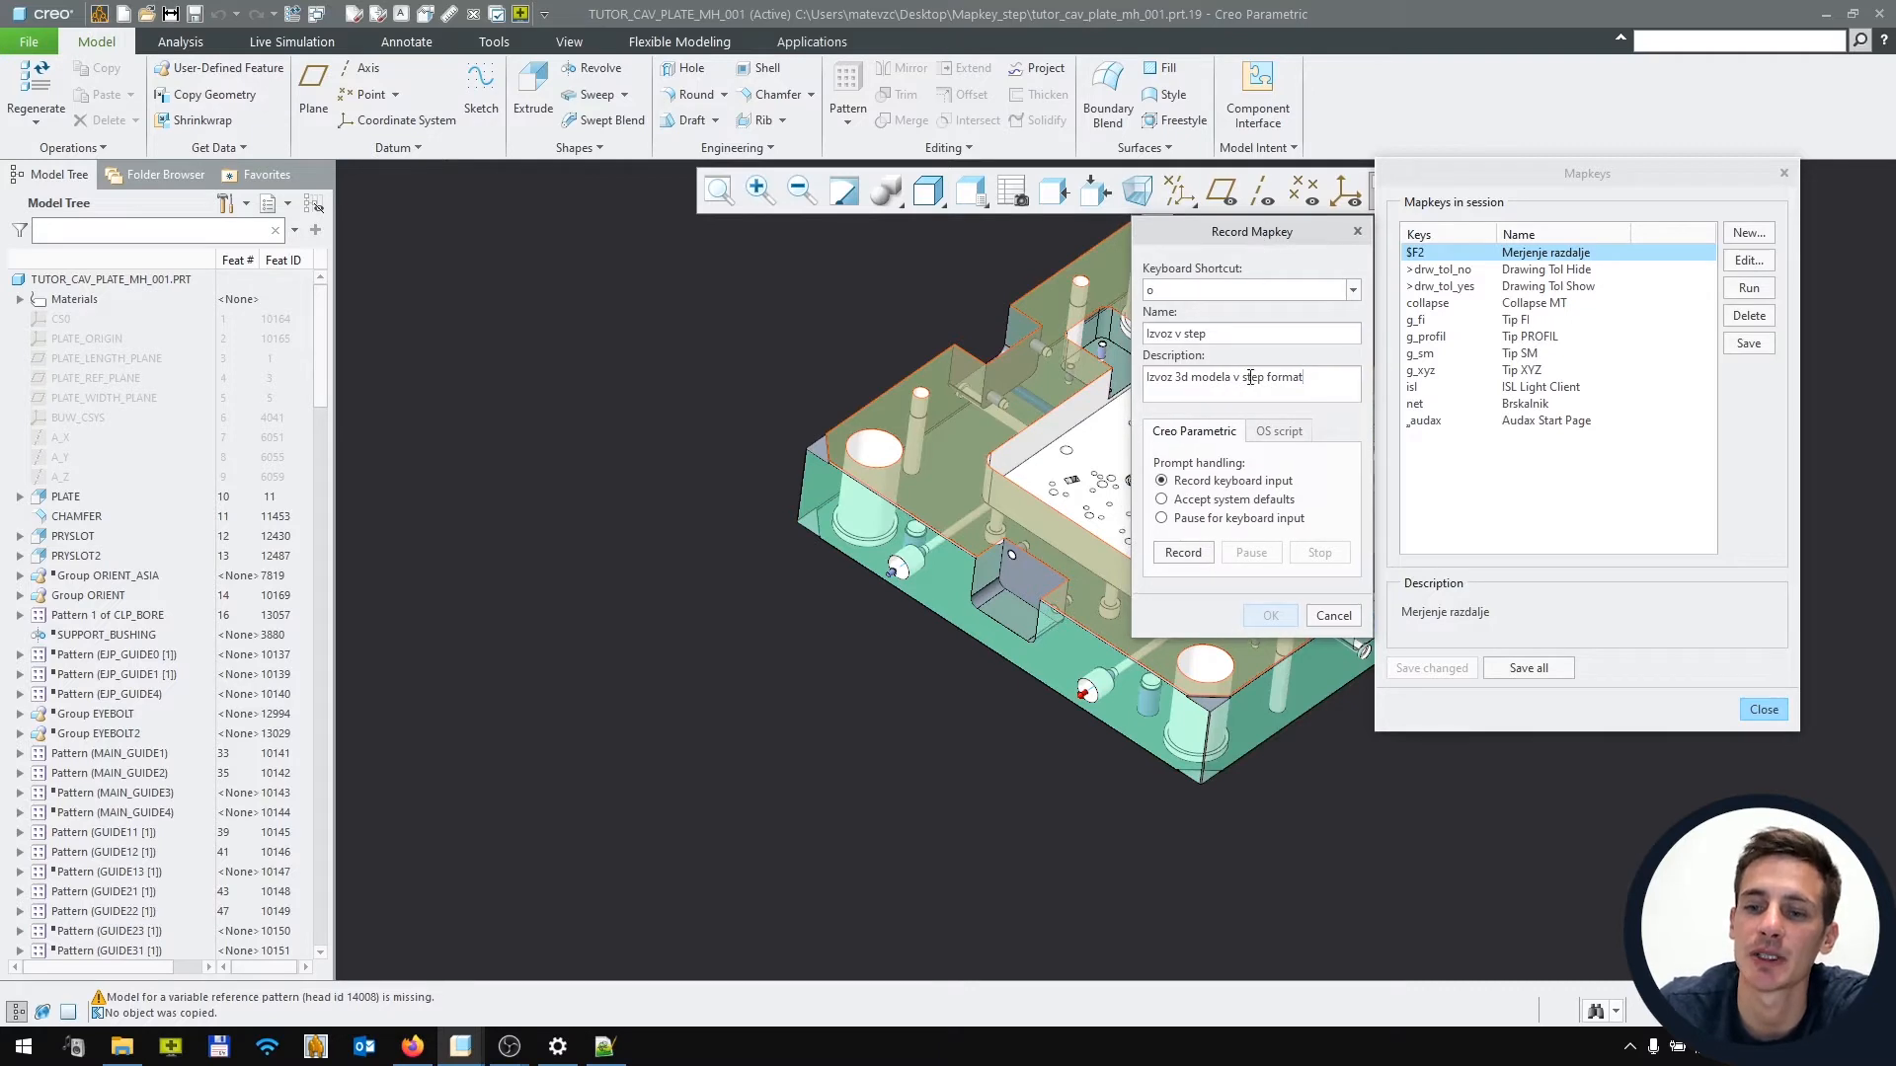
Record the mapkey while saving a copy of the plate as STEP file tutor_cav_plate_mh_001, overwriting the existing file, and accept the finished mapkey
{"action": "left_click", "coordinate": [1184, 554]}
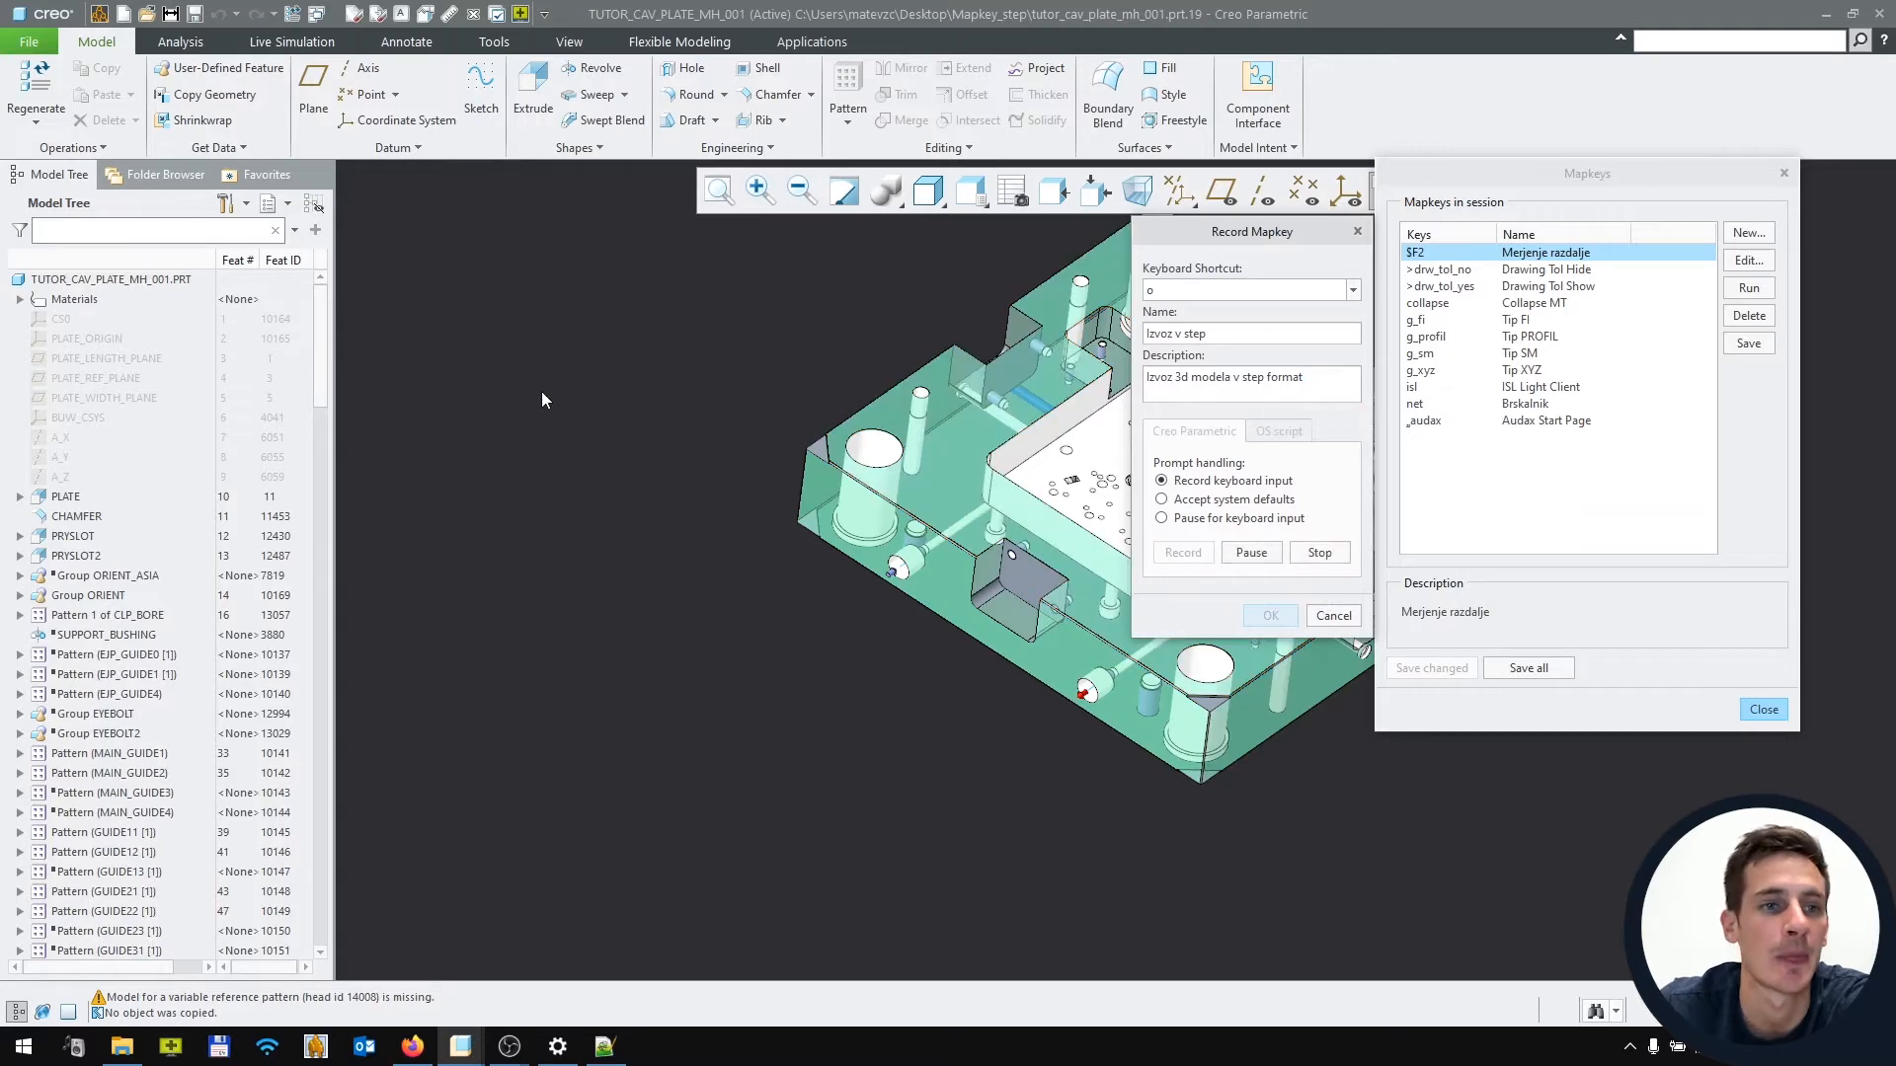
{"action": "left_click", "coordinate": [39, 41]}
{"action": "mouse_move", "coordinate": [83, 188]}
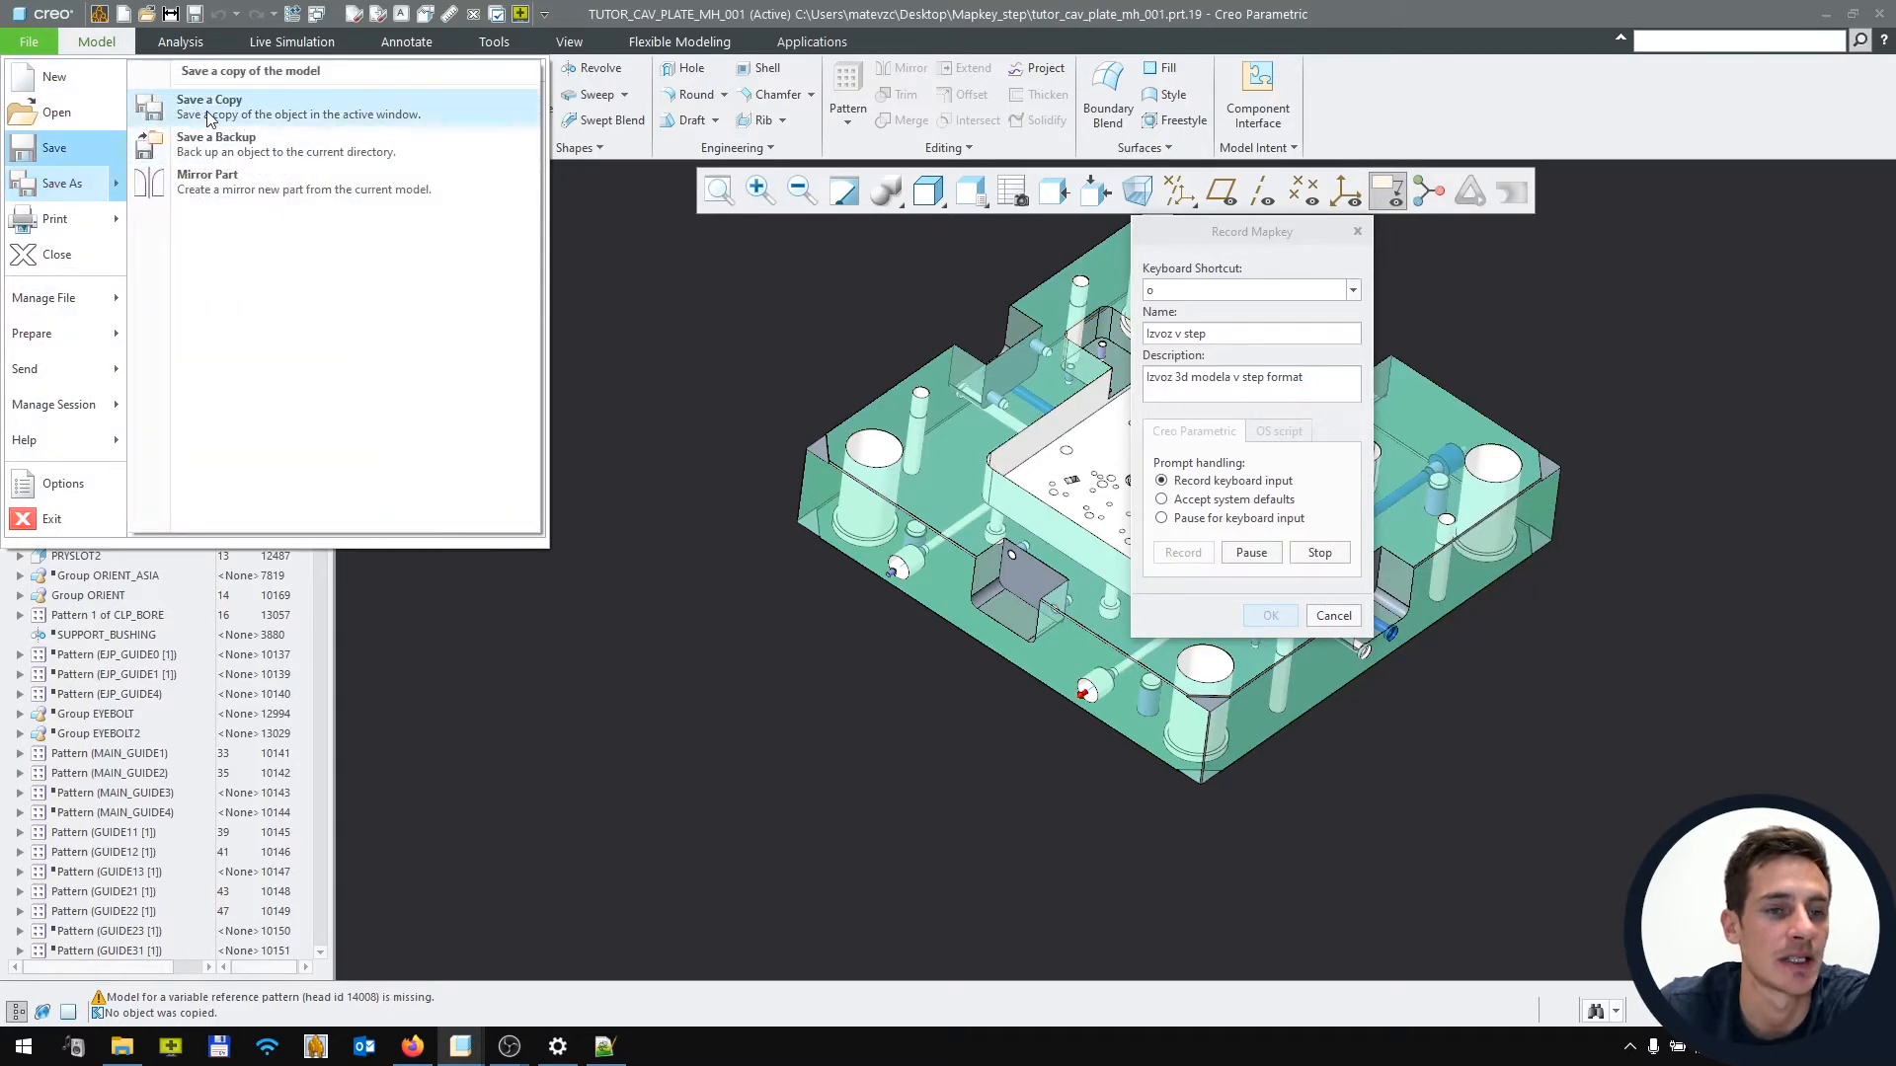
{"action": "left_click", "coordinate": [209, 107]}
{"action": "left_click", "coordinate": [548, 718]}
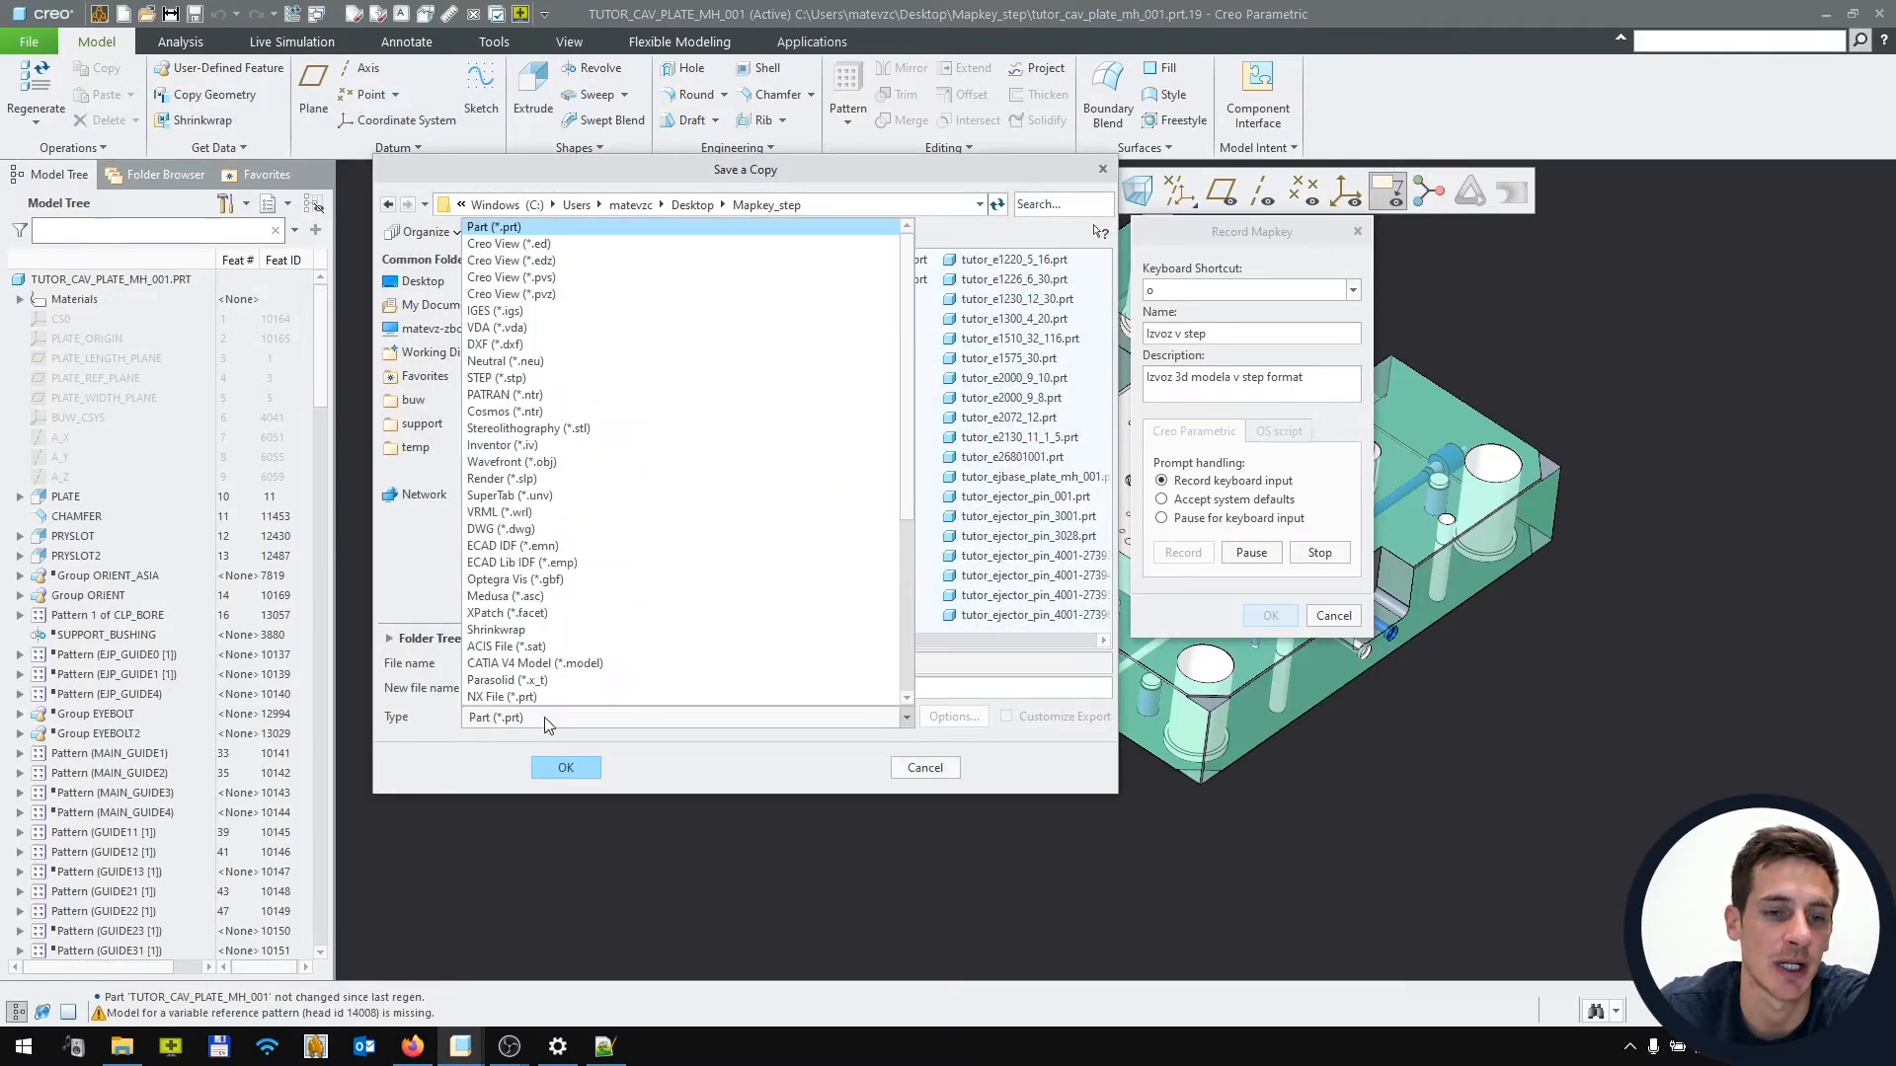
{"action": "left_click", "coordinate": [524, 385]}
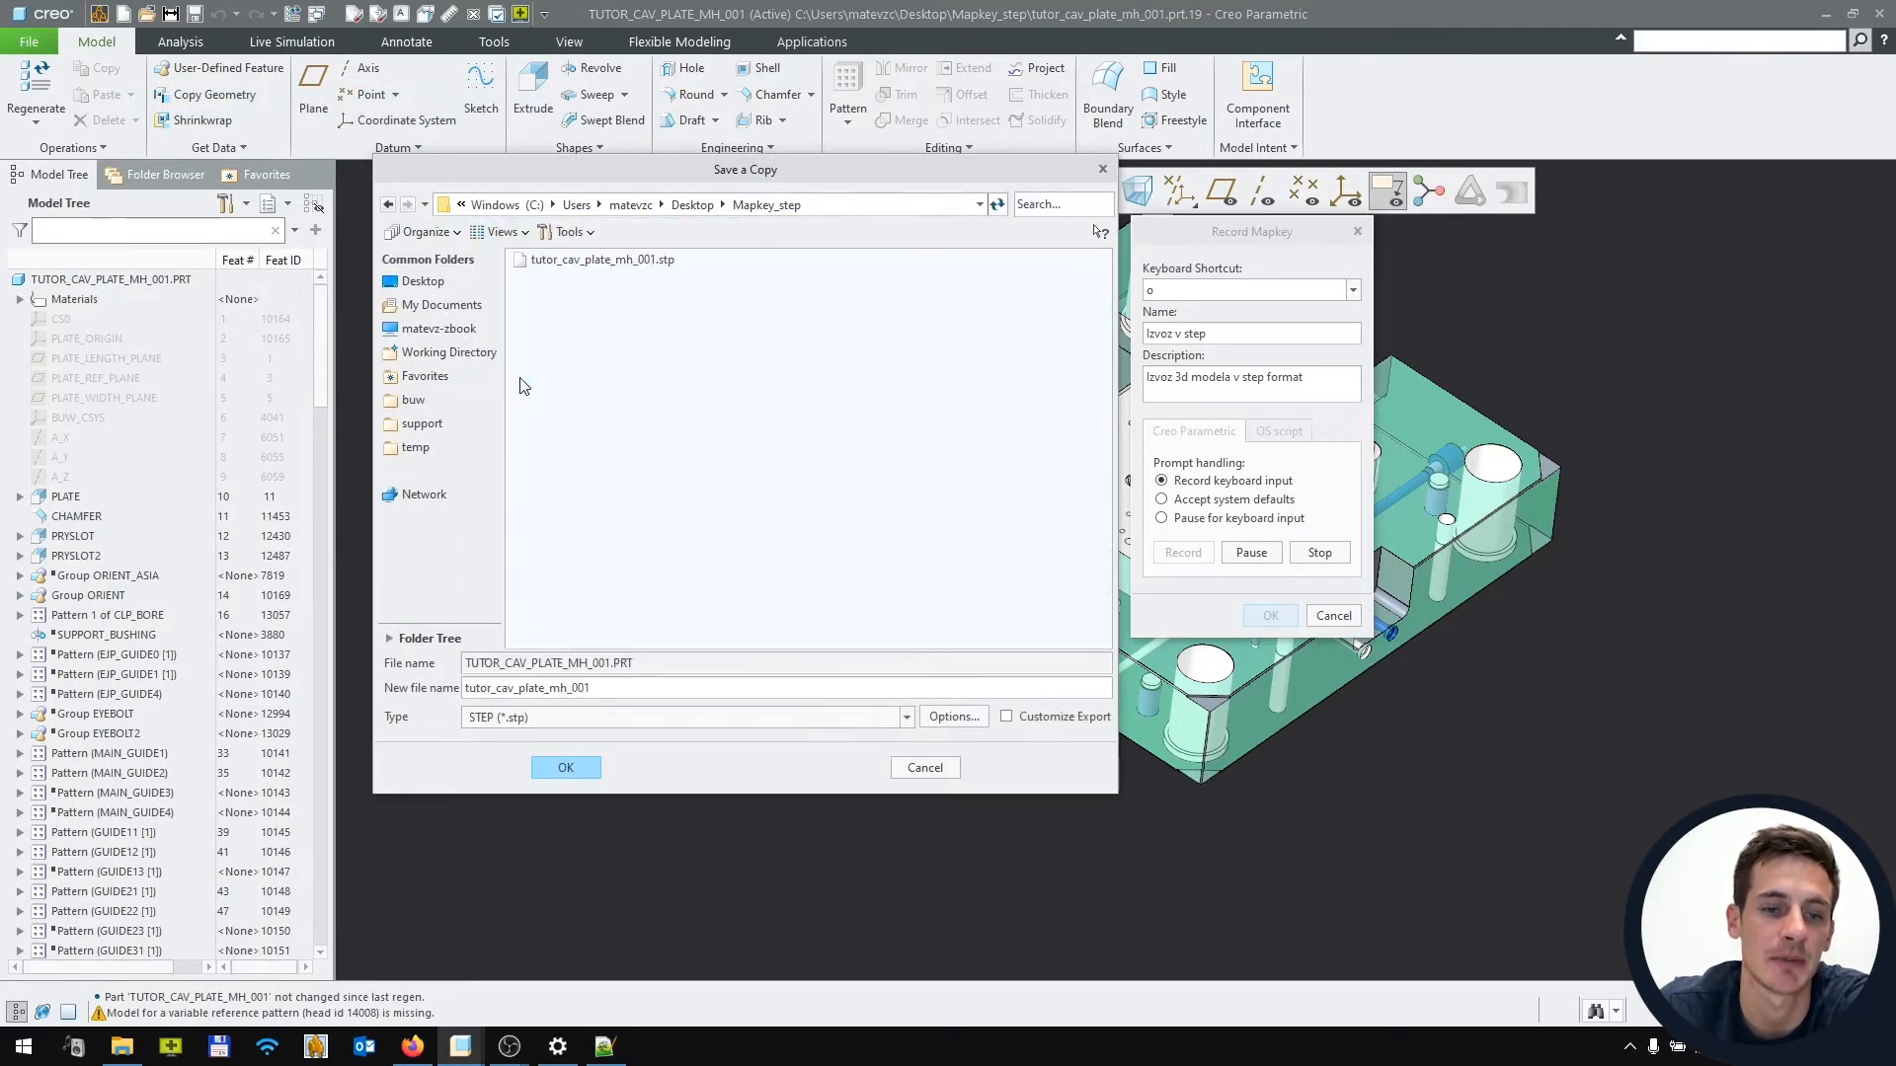
{"action": "left_click", "coordinate": [572, 769]}
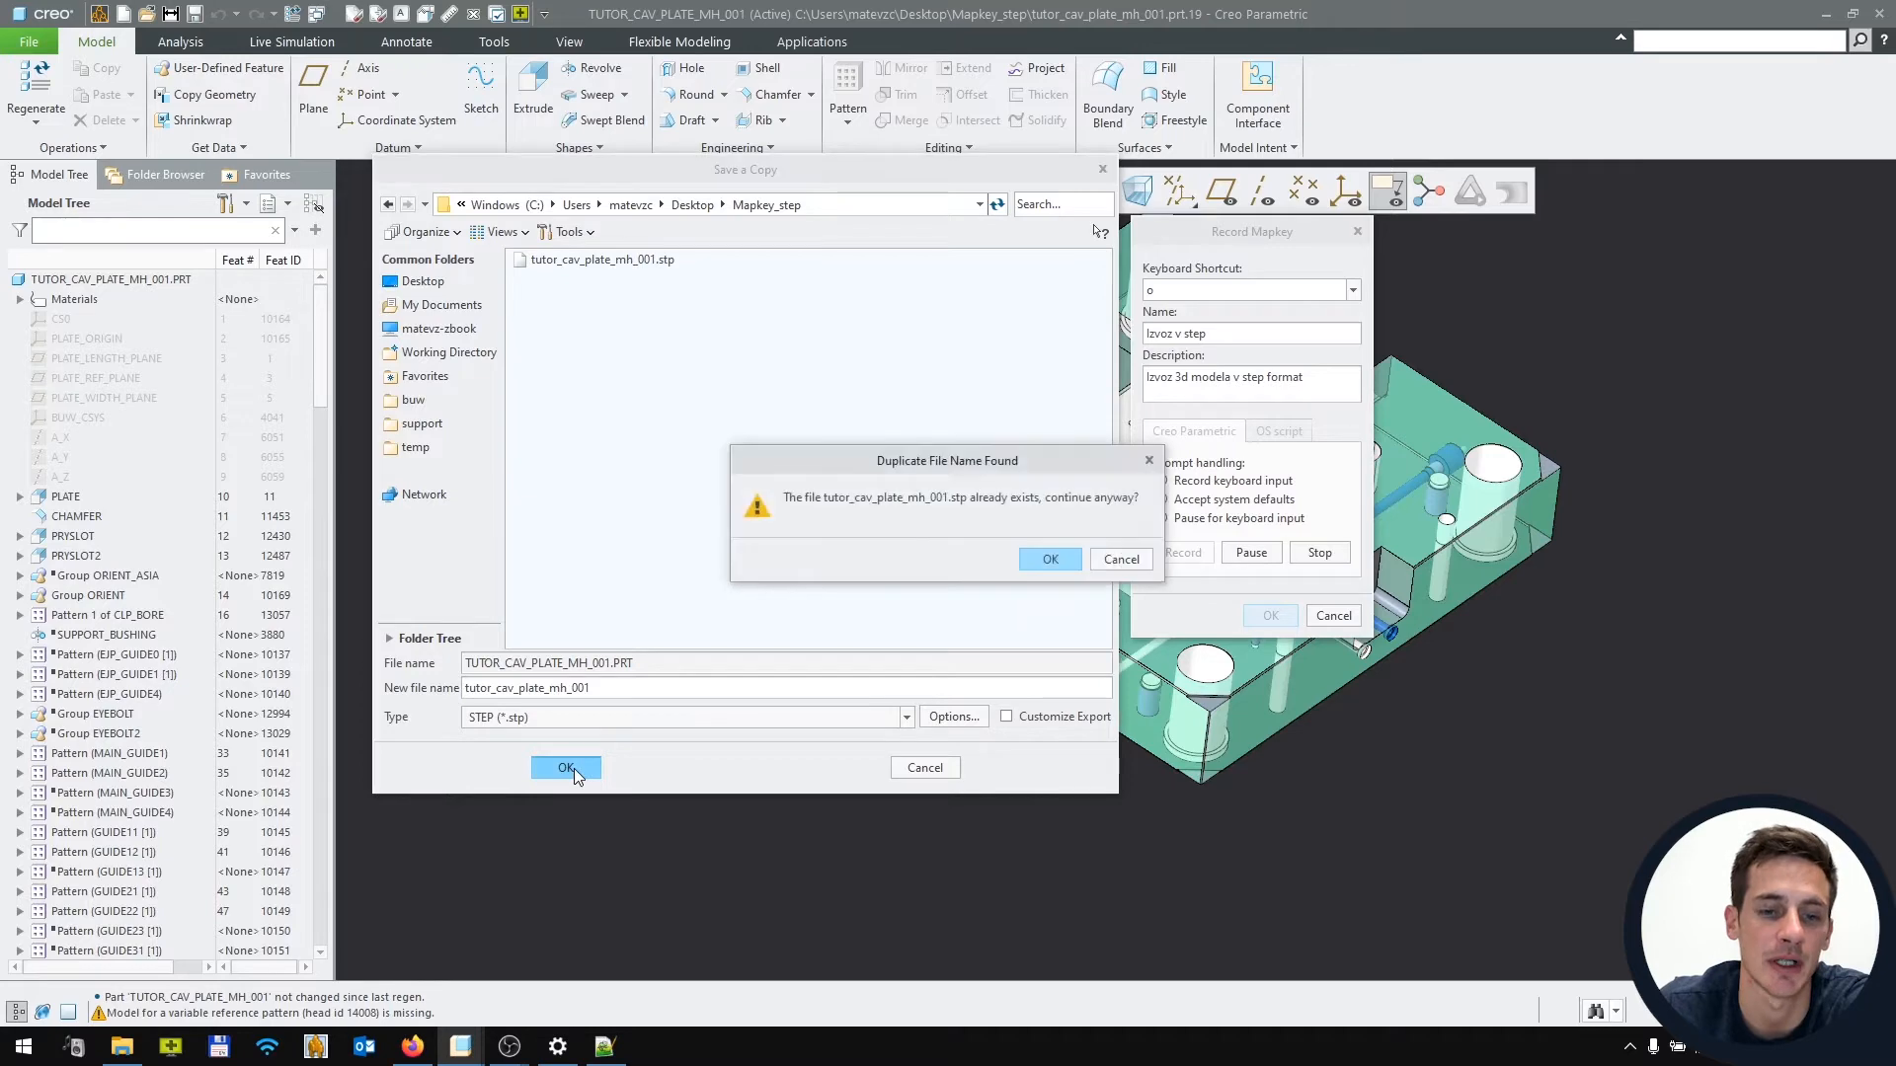
{"action": "left_click", "coordinate": [1050, 561]}
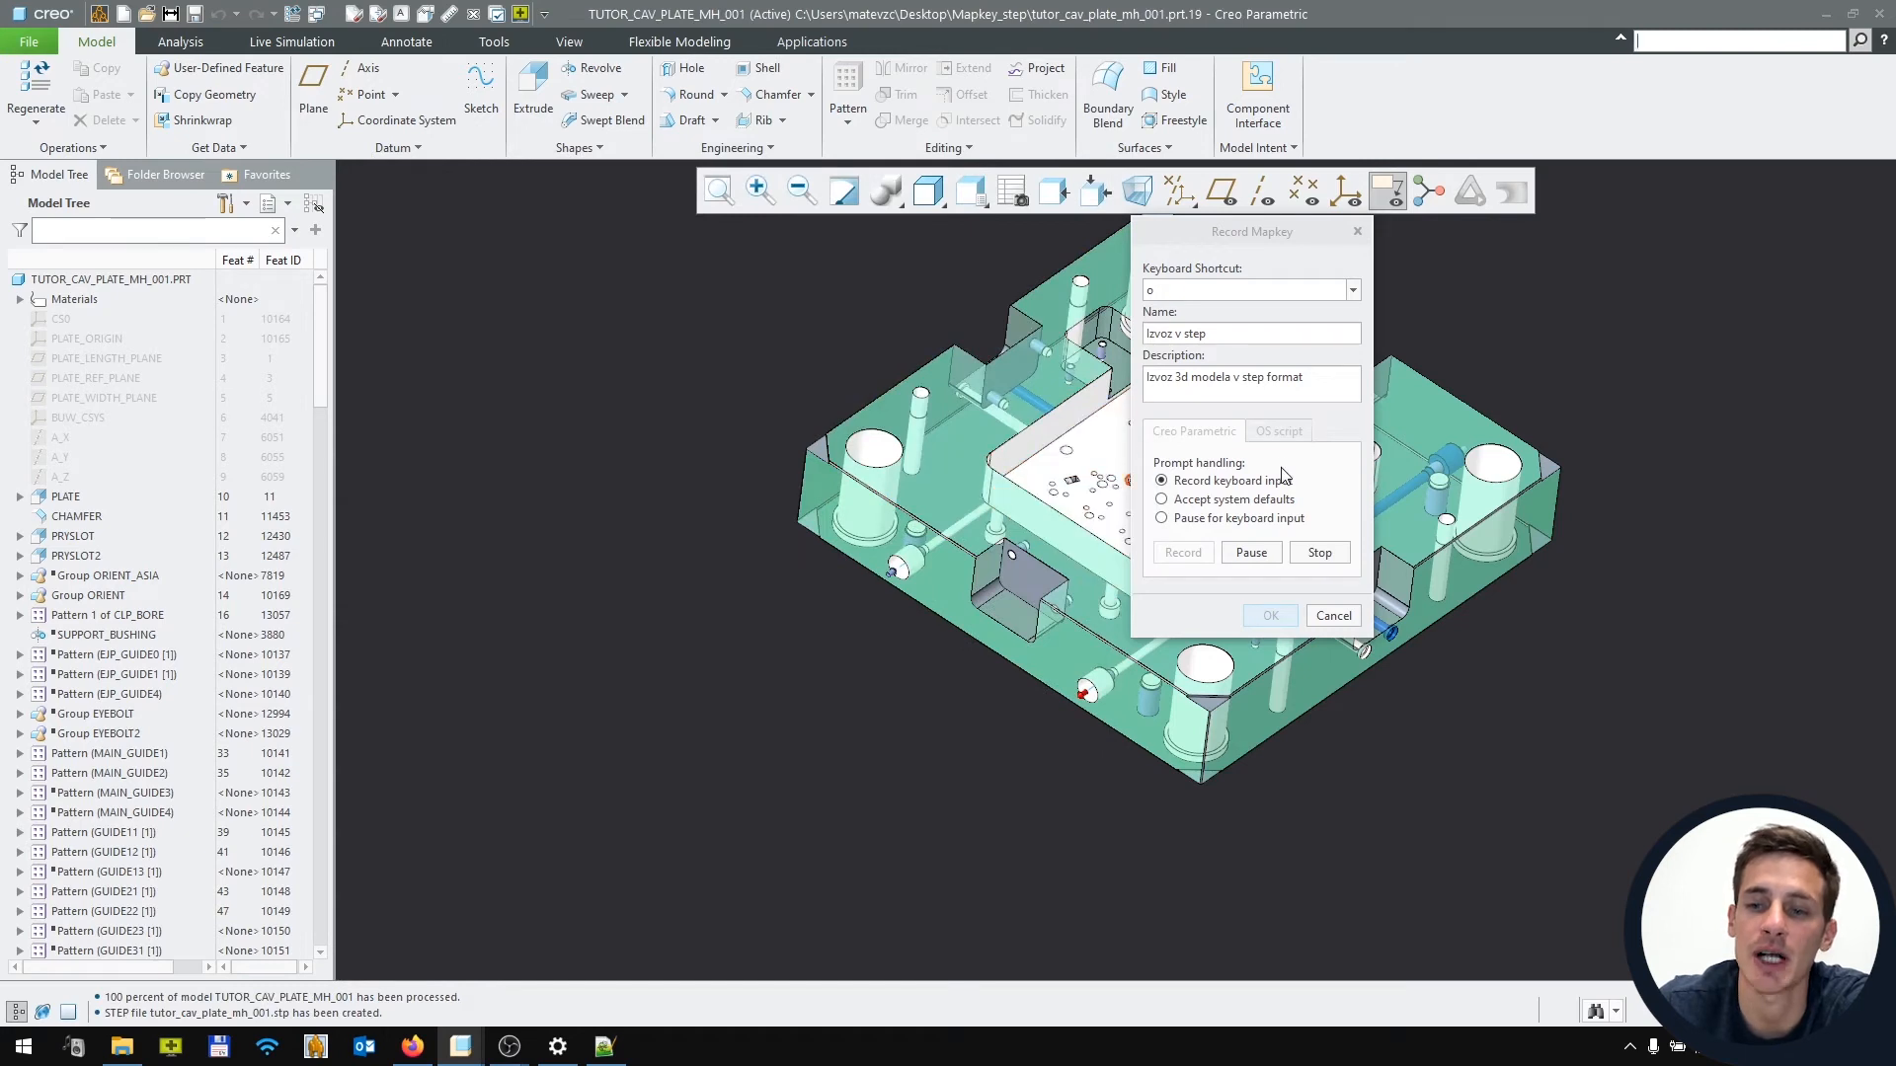
{"action": "left_click", "coordinate": [1329, 556]}
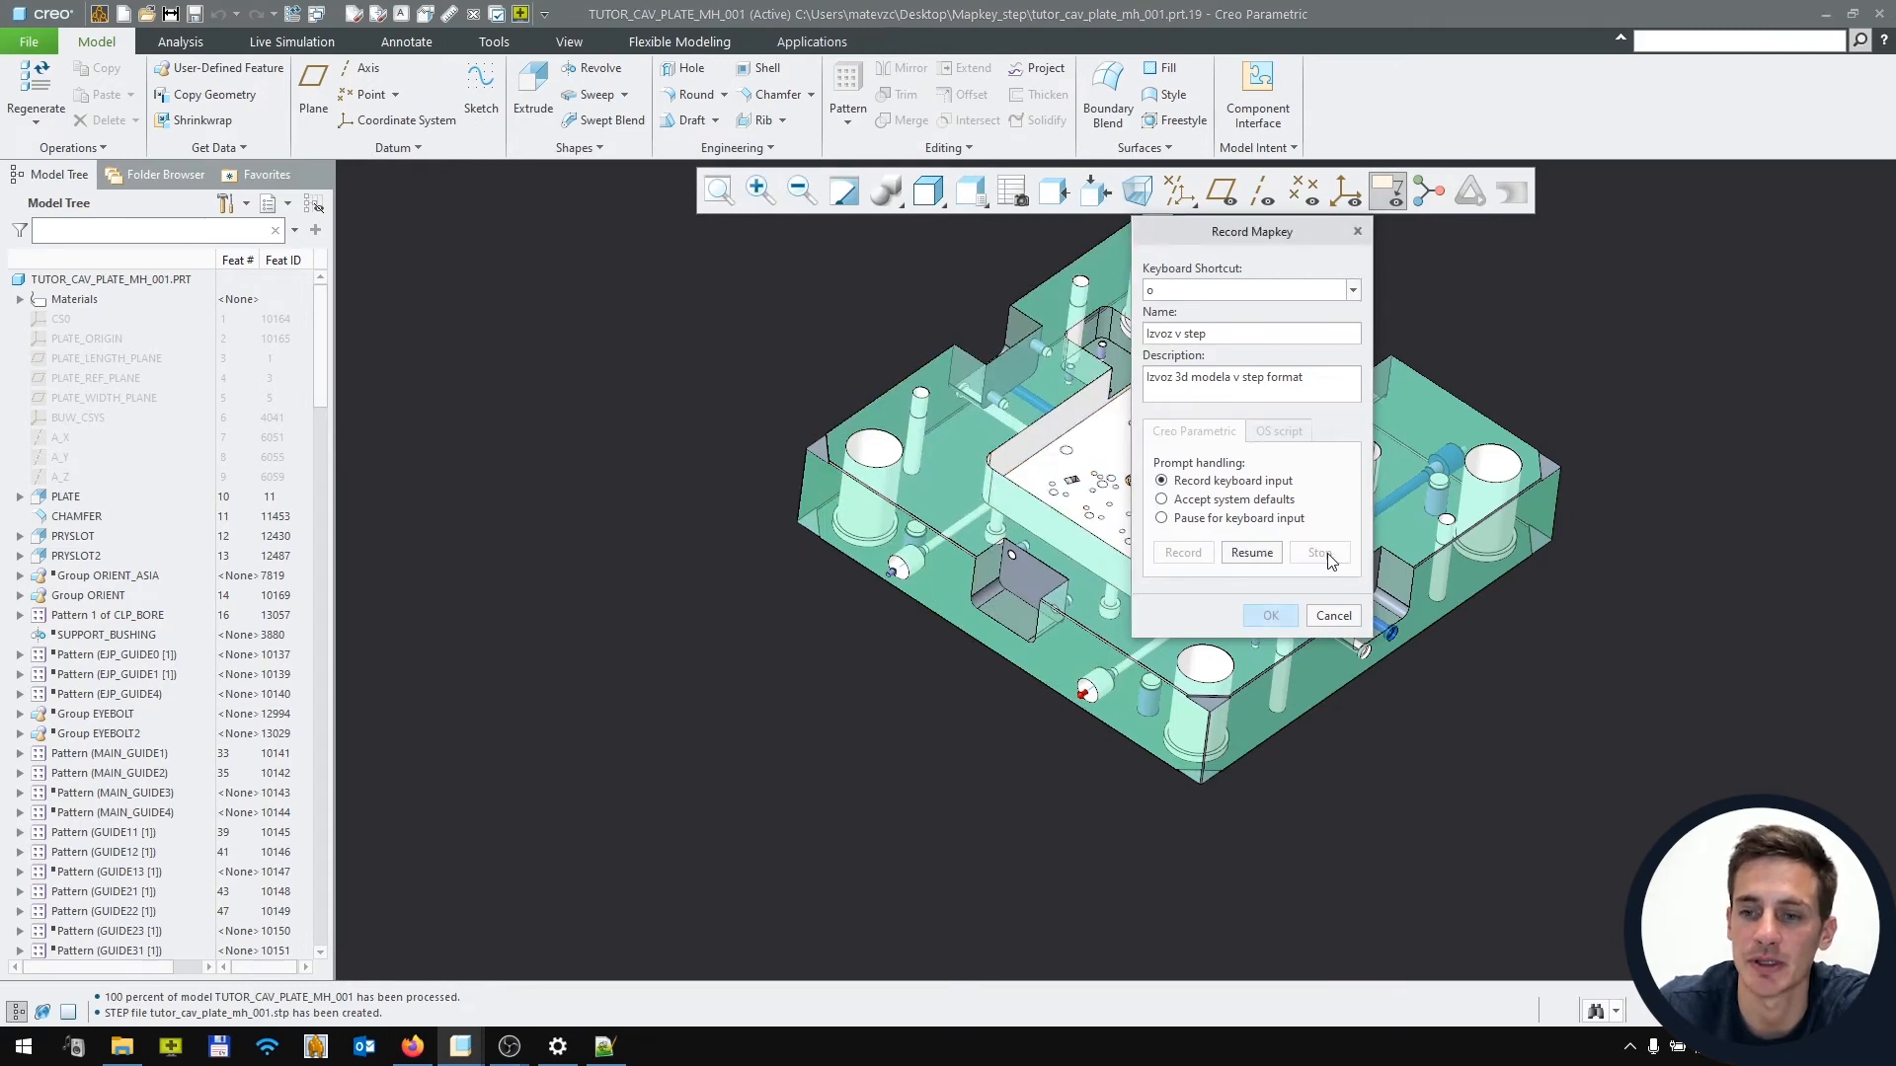
{"action": "left_click", "coordinate": [1274, 615]}
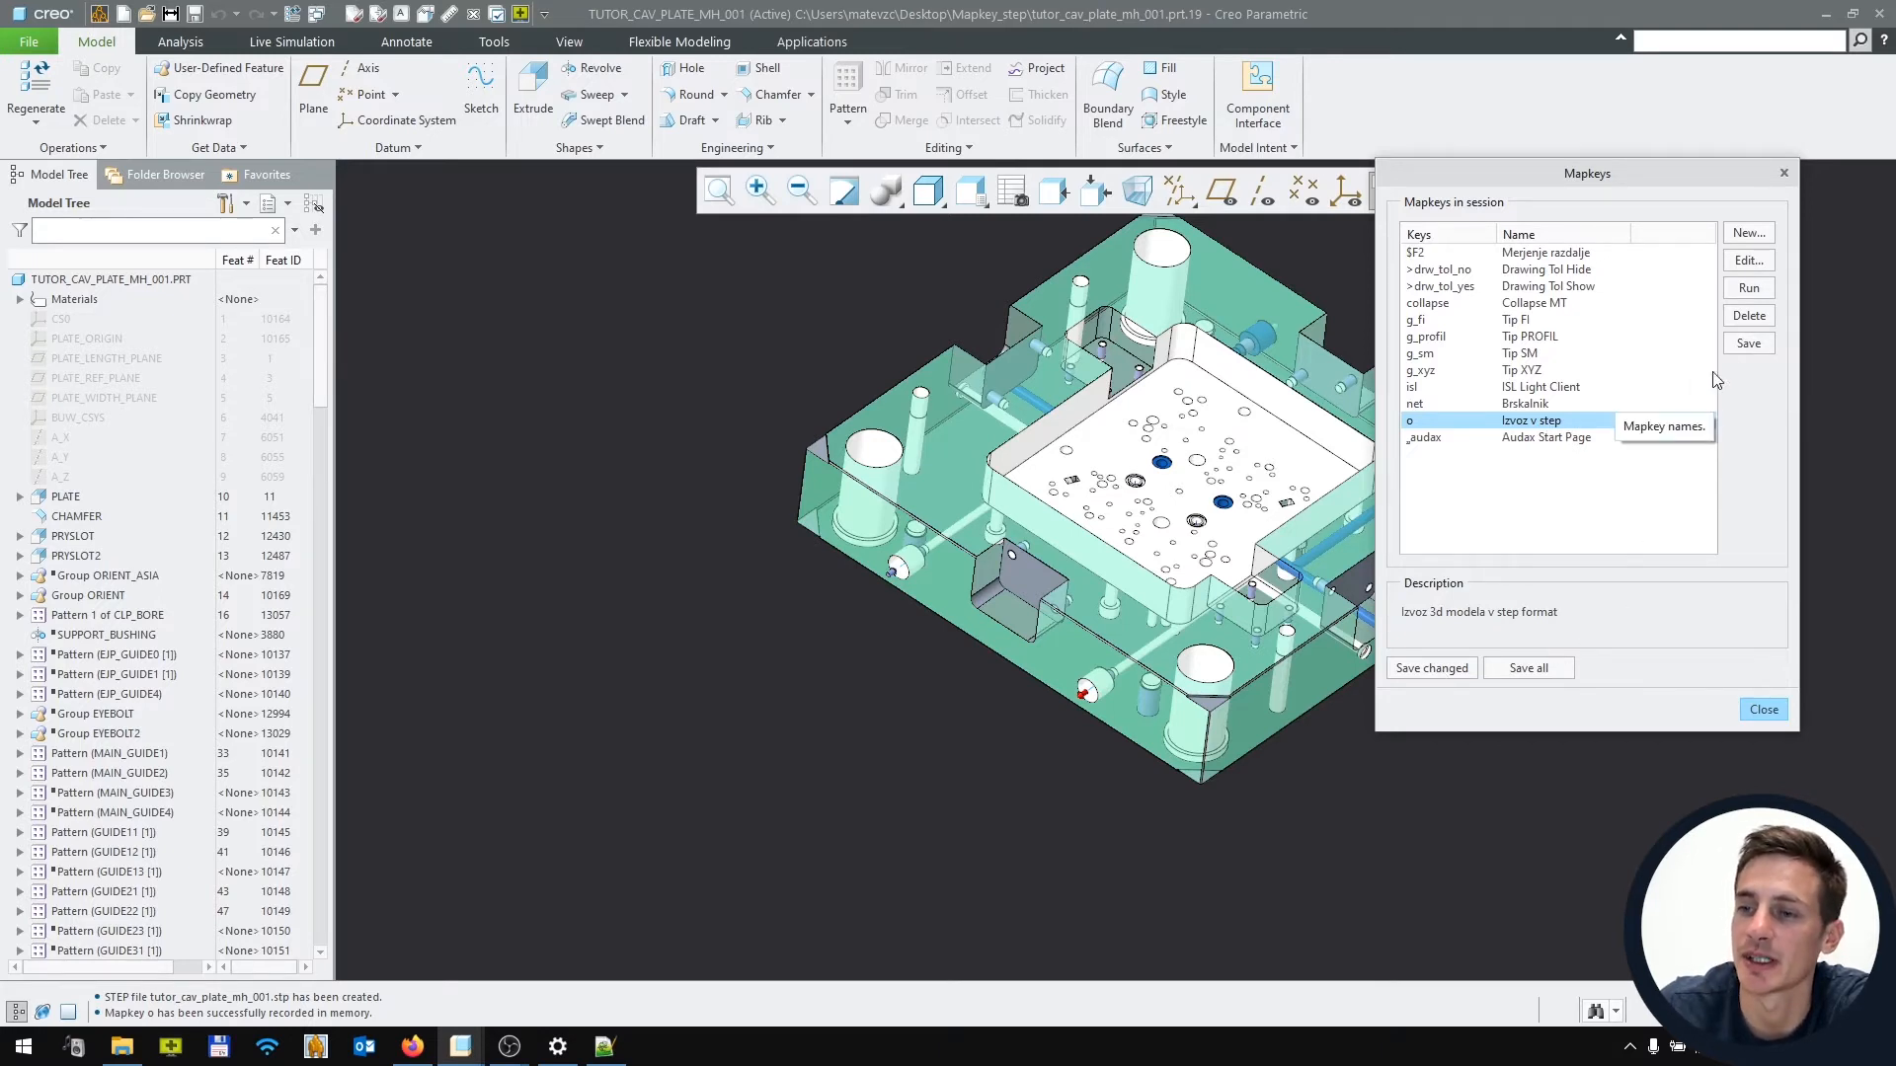
Save the "Izvoz v step" mapkey to config.pro in the Creo 6.0_start_in folder and close the mapkey manager
{"action": "left_click", "coordinate": [1748, 344]}
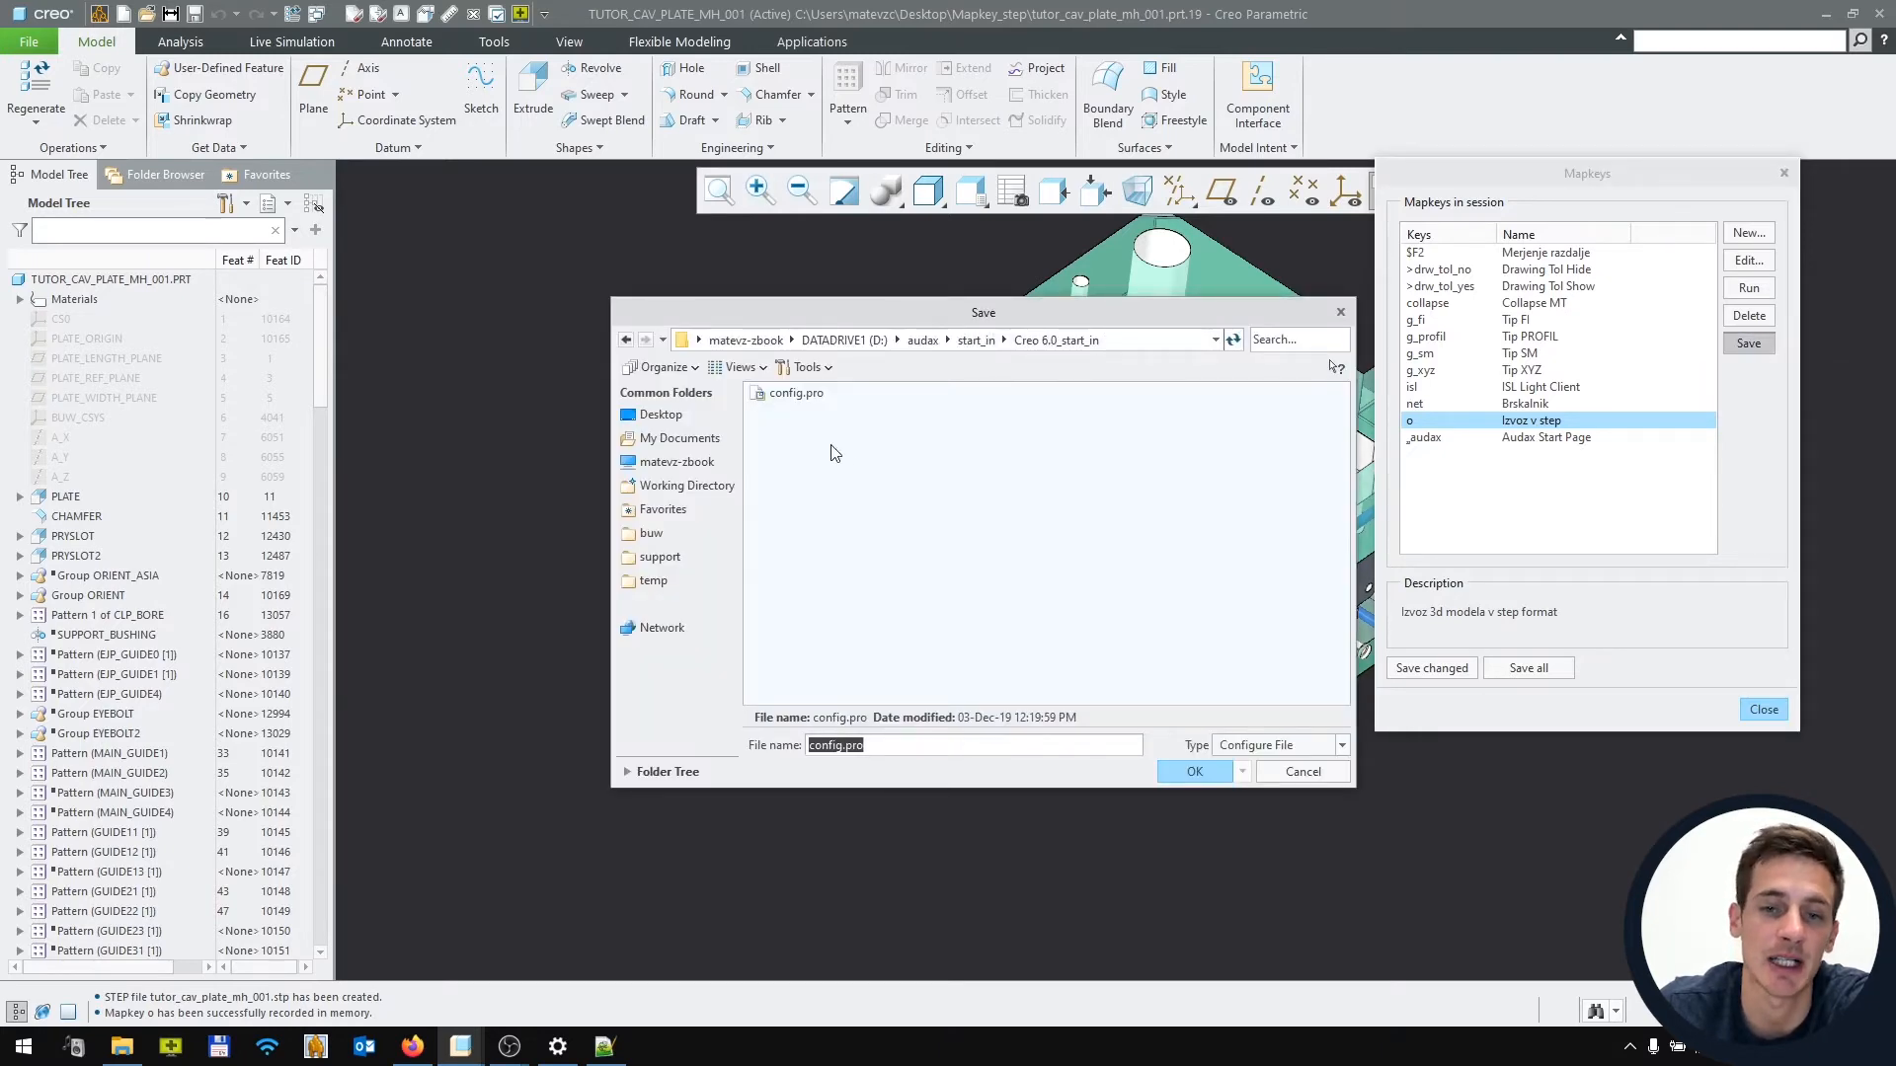
{"action": "left_click", "coordinate": [808, 395]}
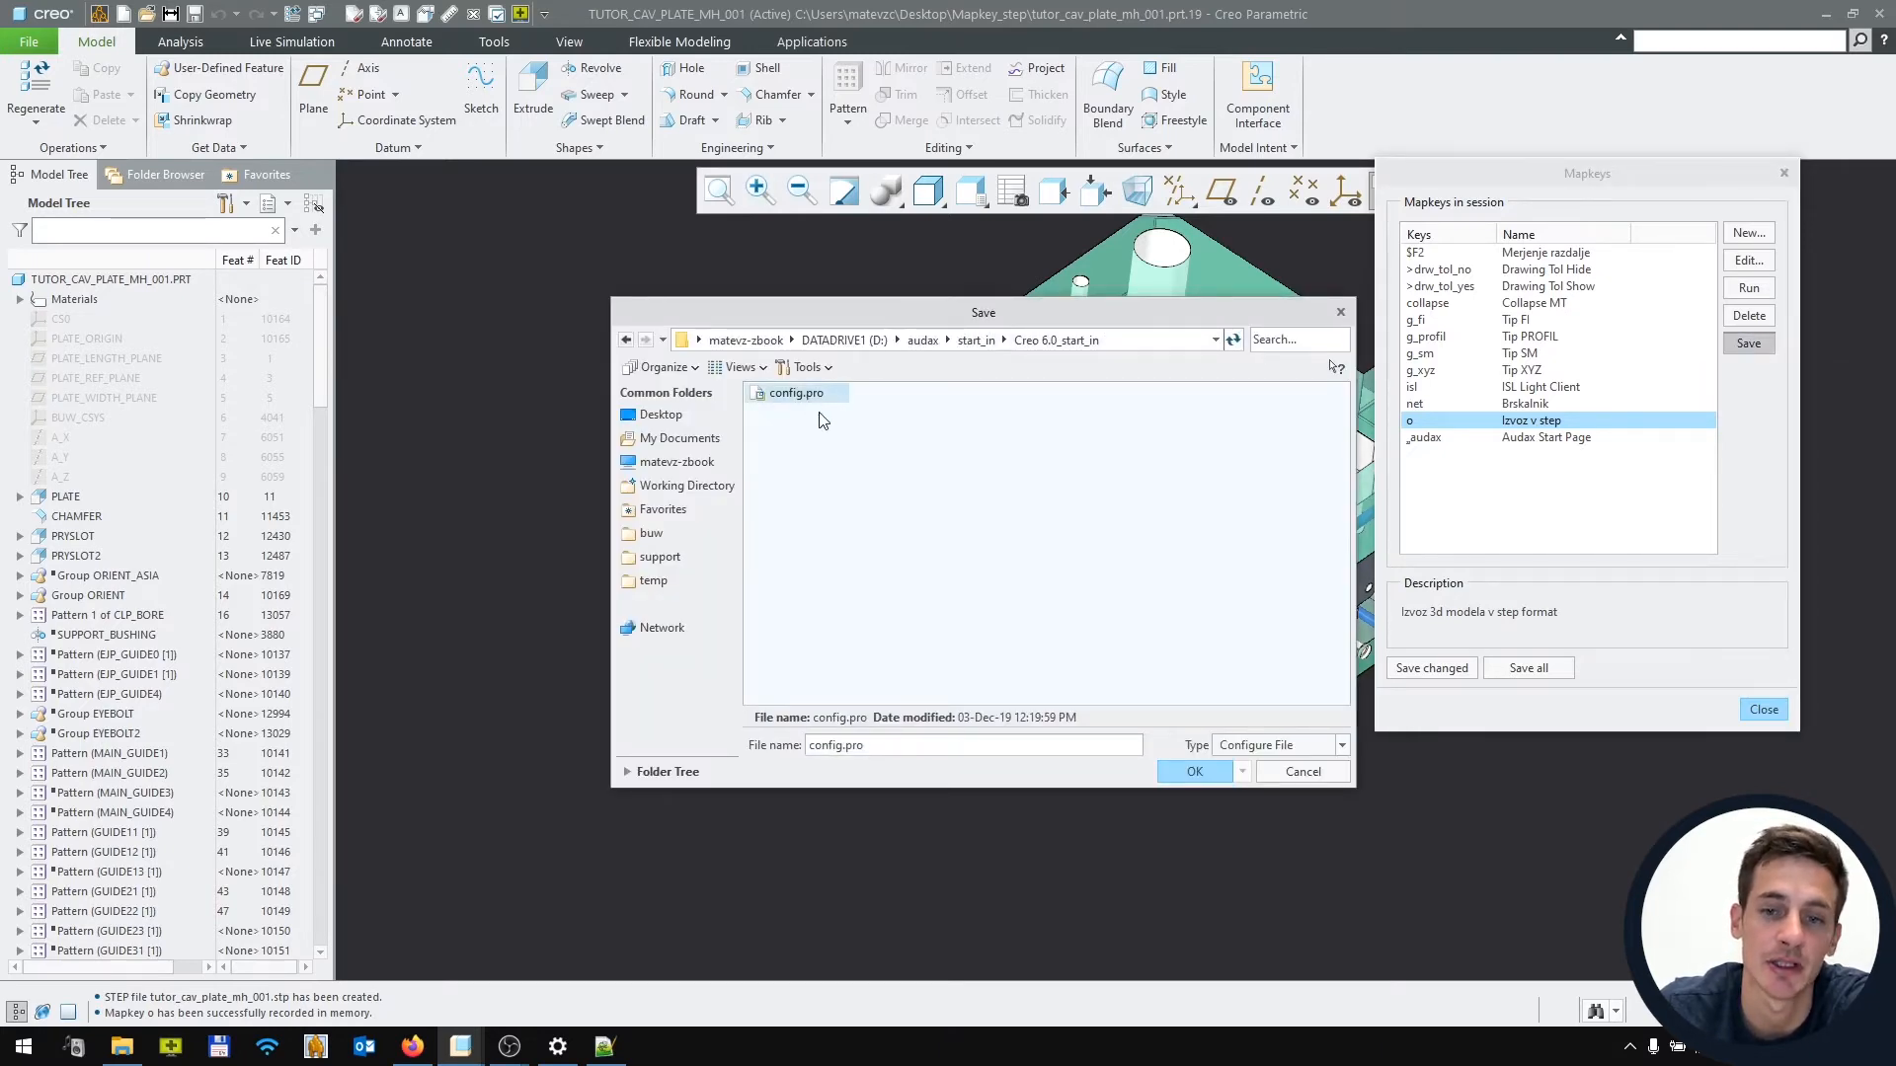
{"action": "left_click", "coordinate": [1195, 772]}
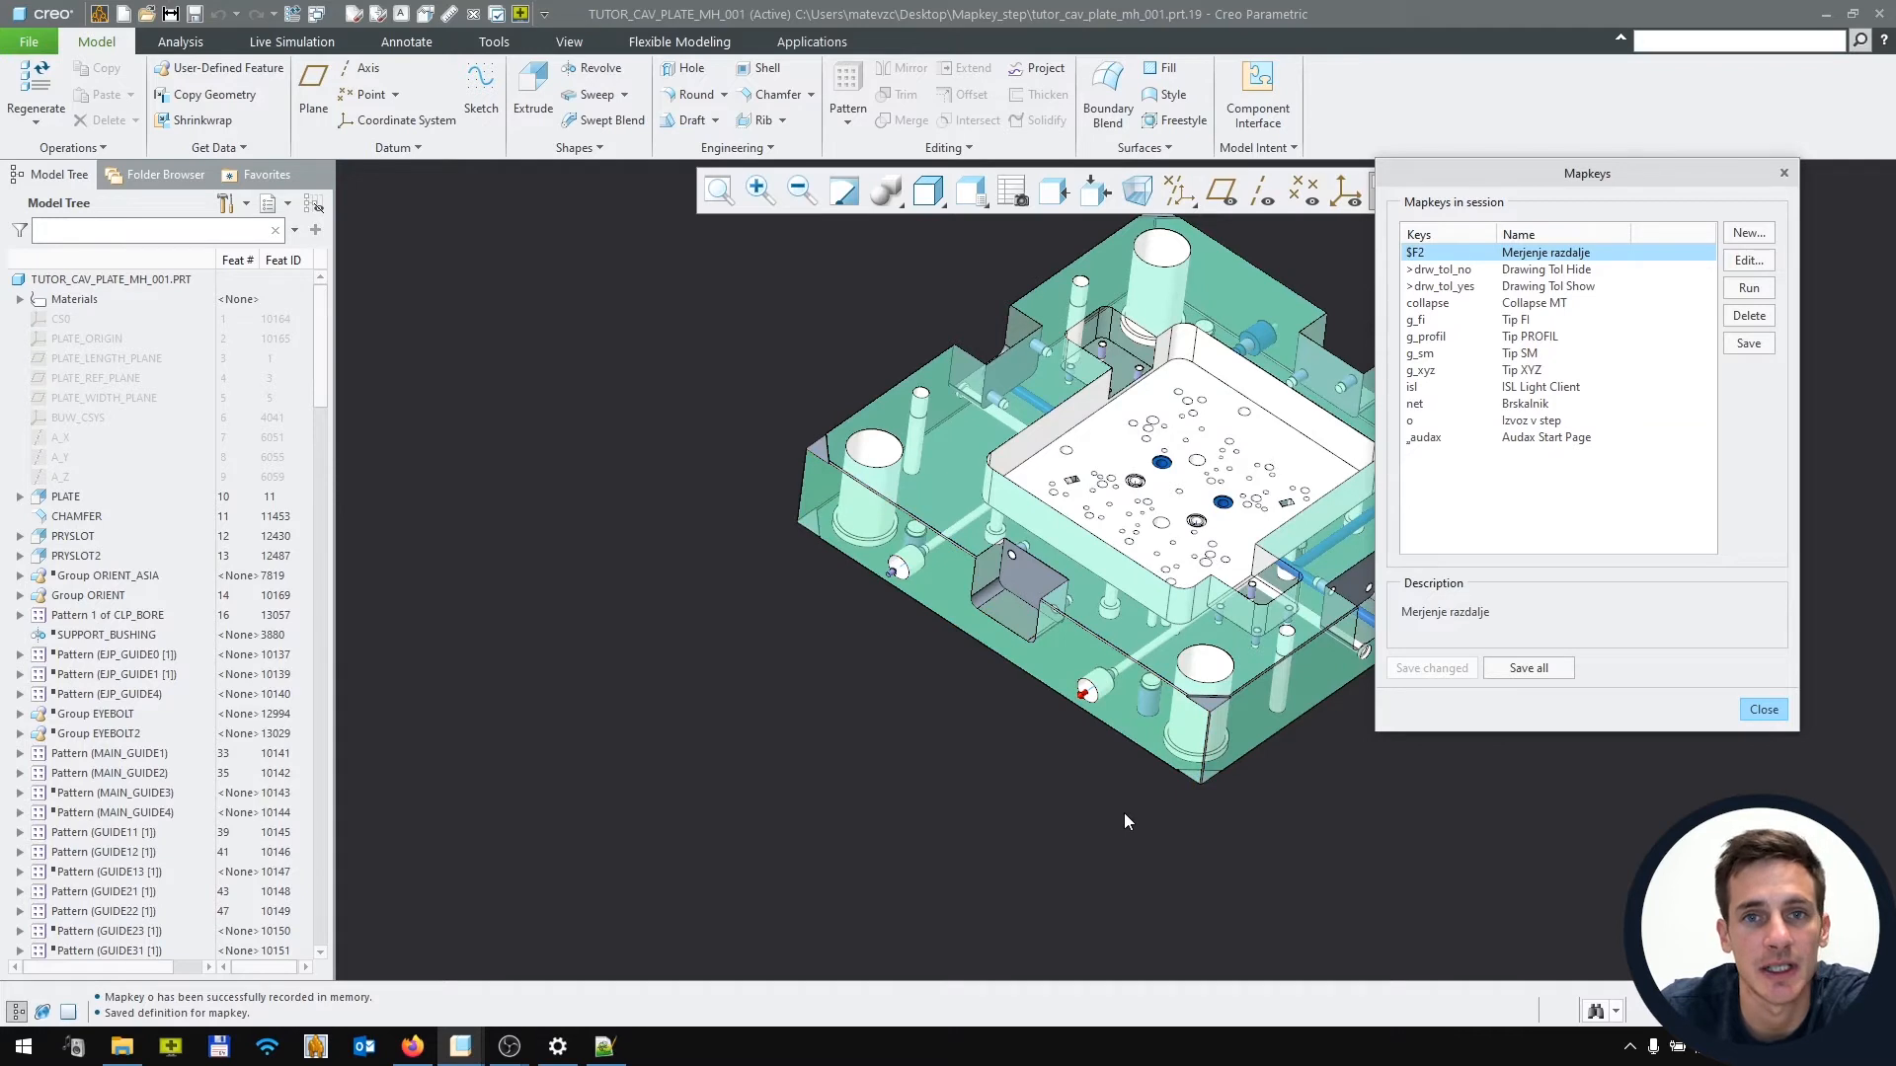
{"action": "left_click", "coordinate": [1774, 713]}
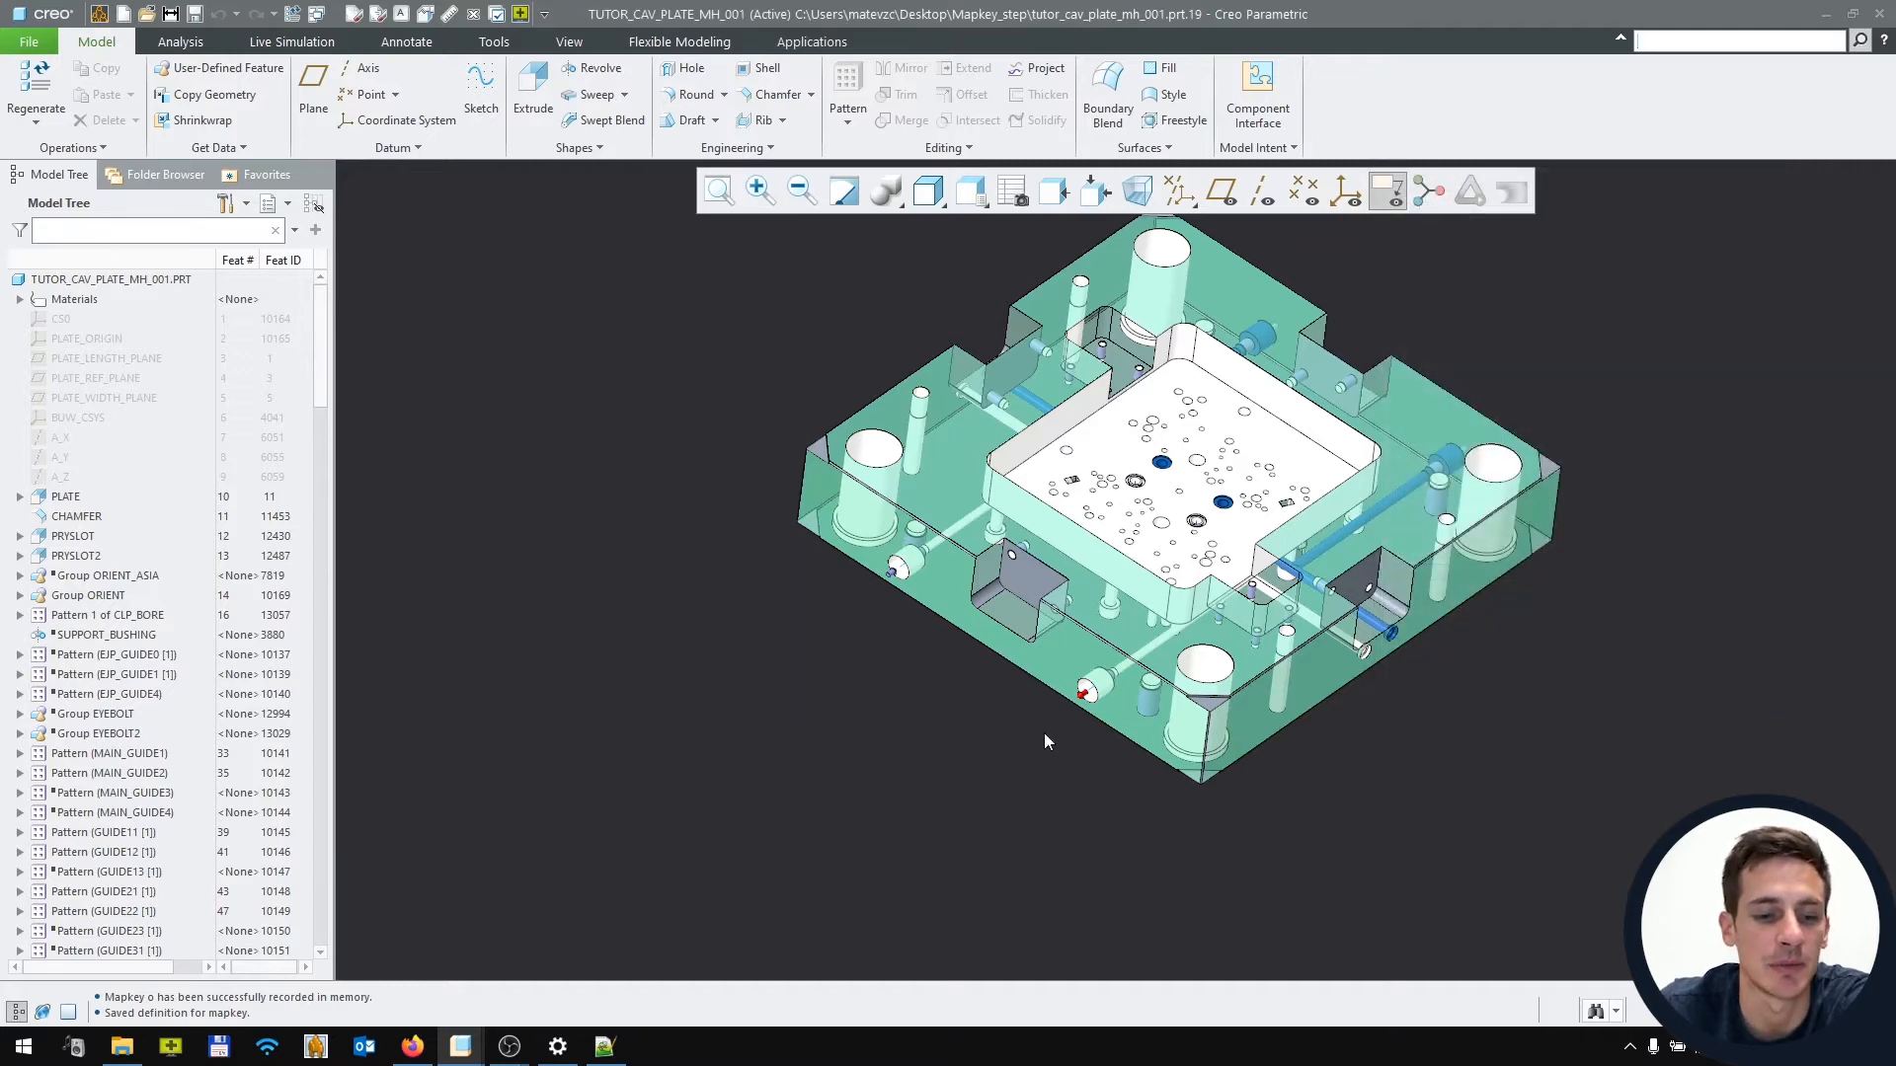
Look through the Audax article on using the Config.pro file in the built-in browser, and close the browser
{"action": "left_click", "coordinate": [42, 1012]}
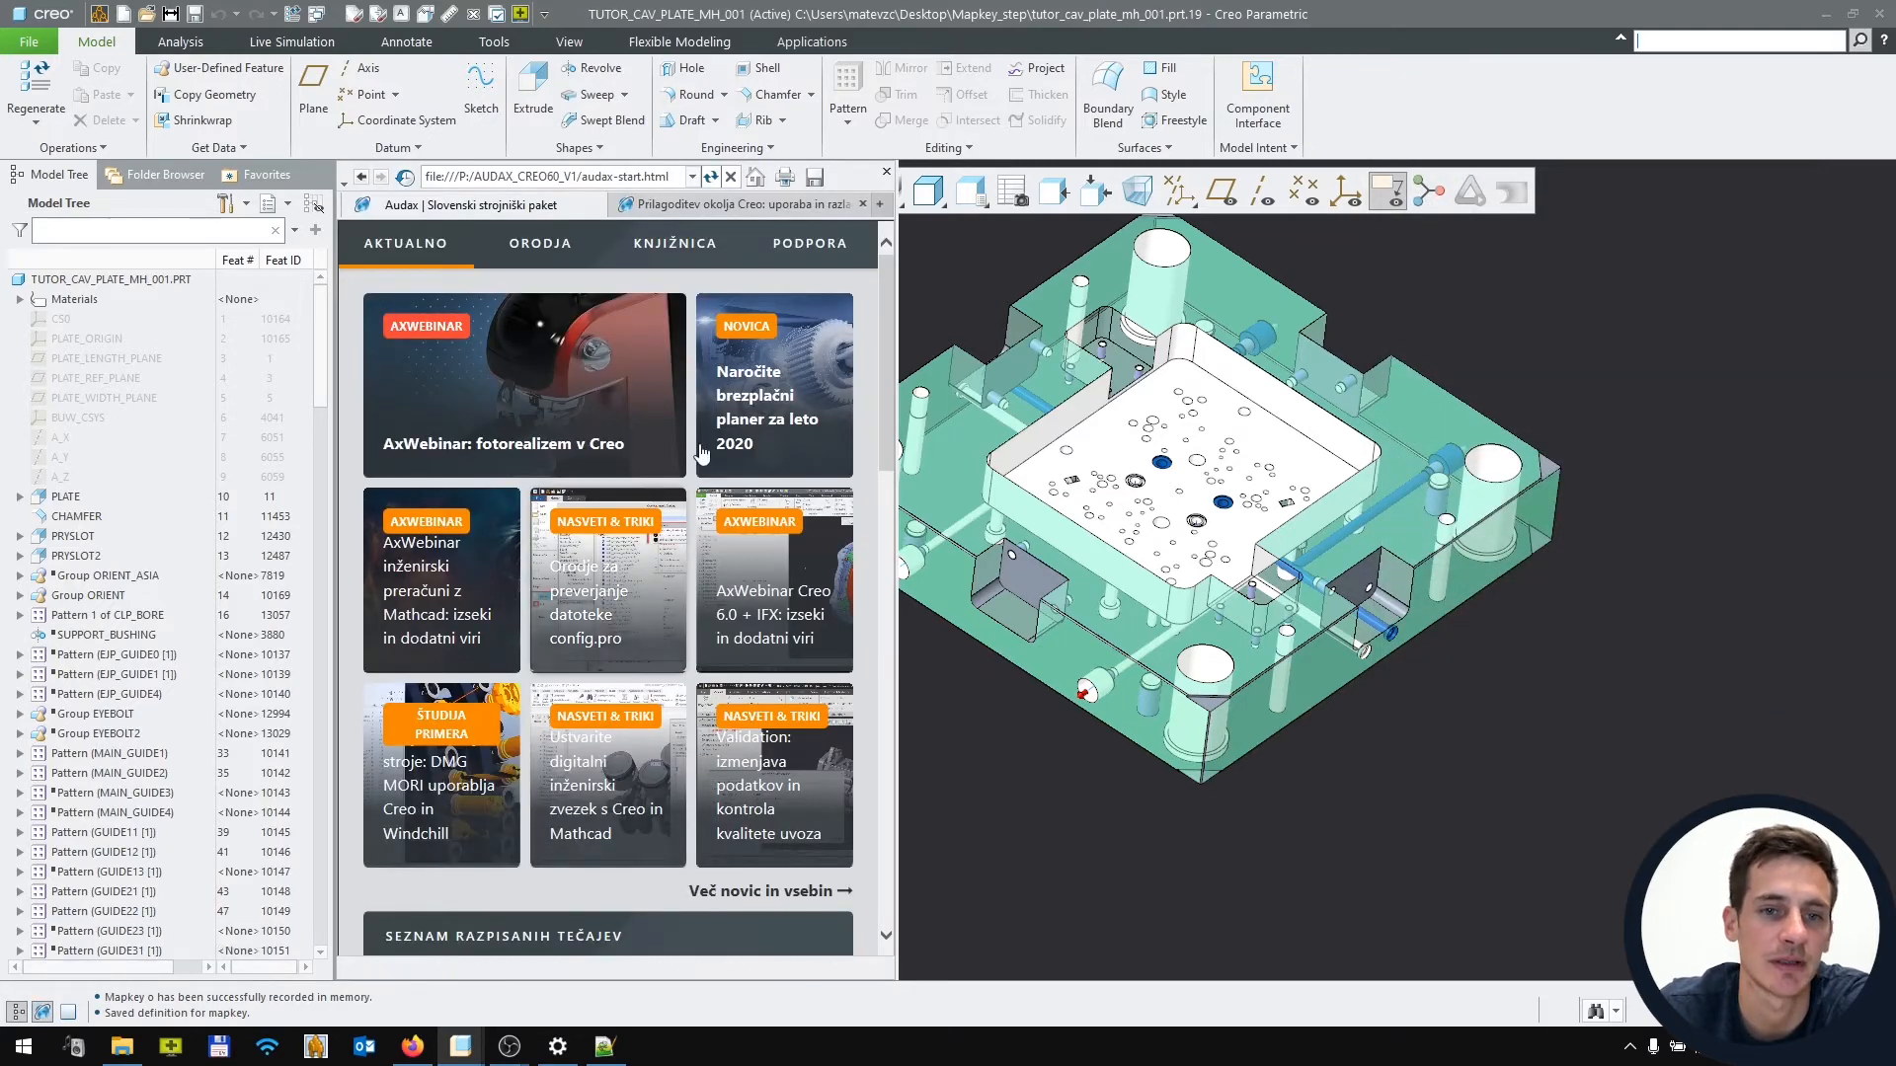
{"action": "left_click", "coordinate": [736, 204]}
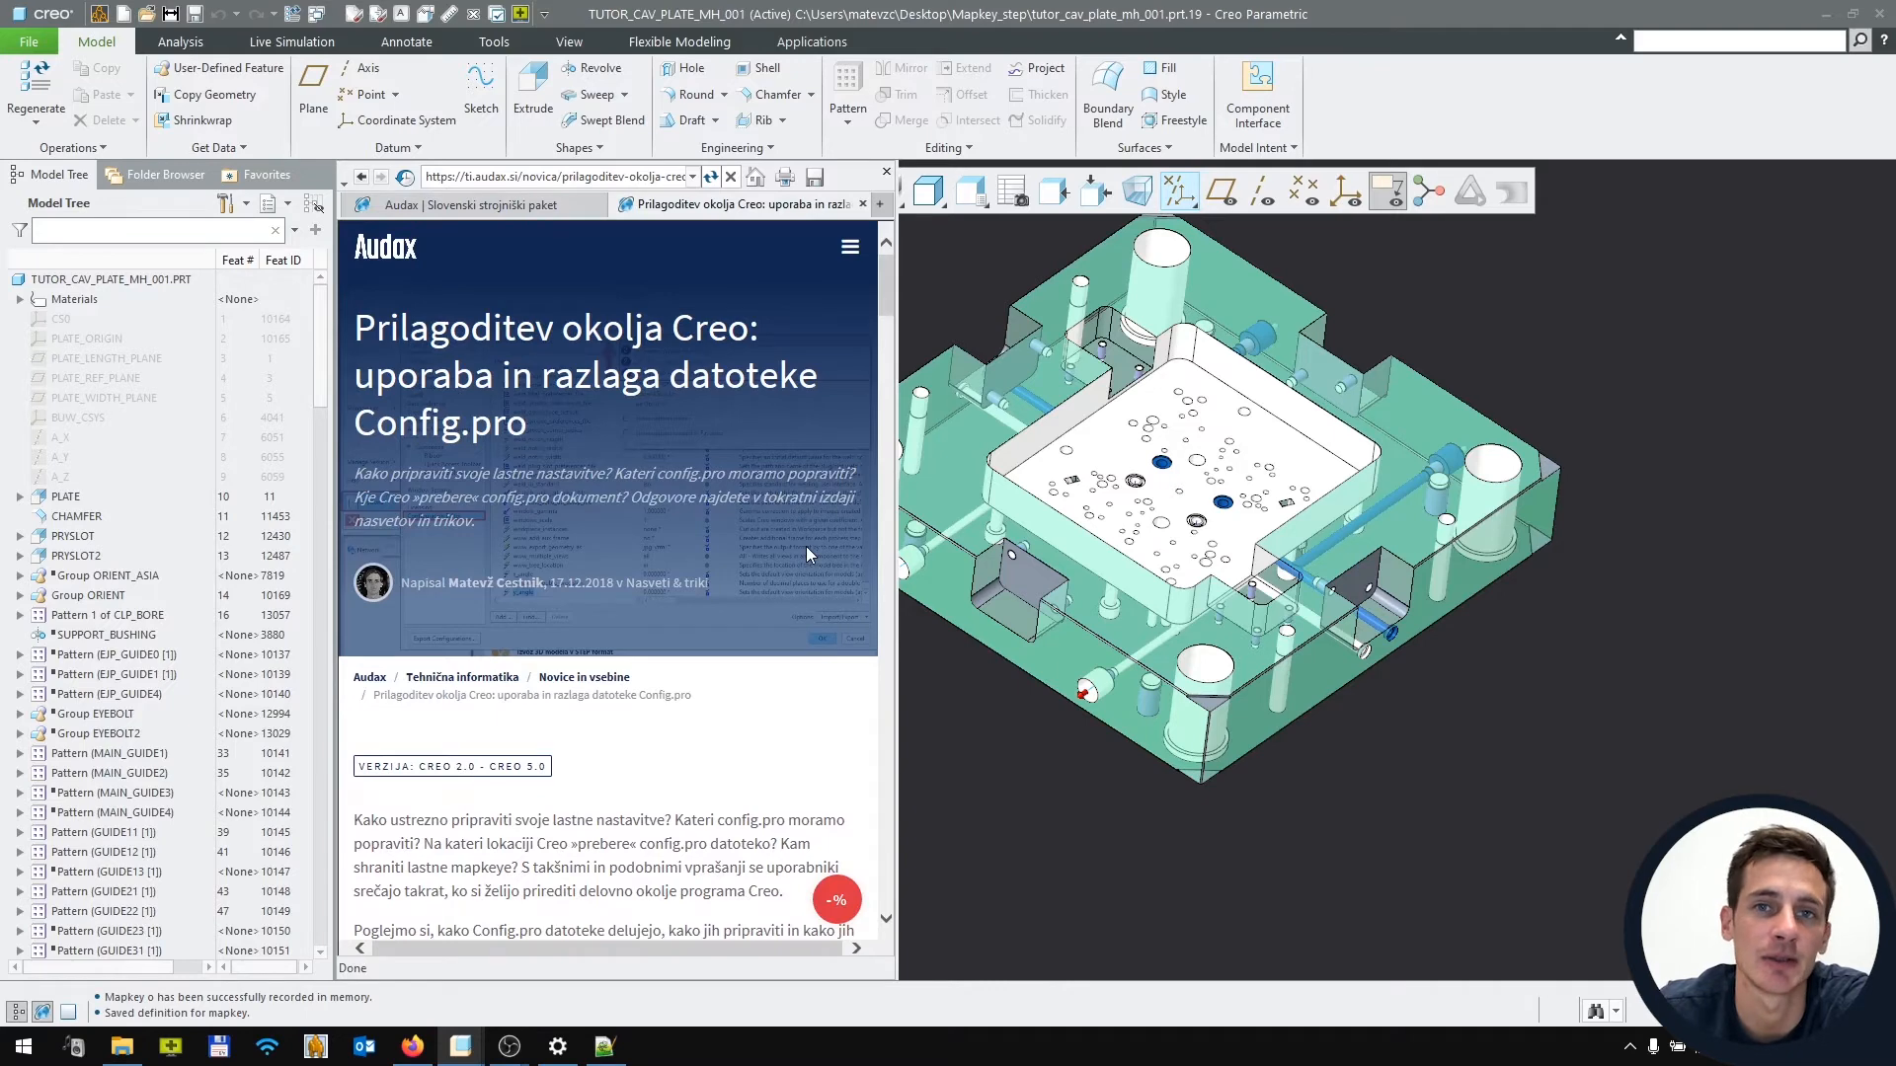
{"action": "scroll", "coordinate": [829, 513], "scroll_direction": "down", "scroll_amount": 9}
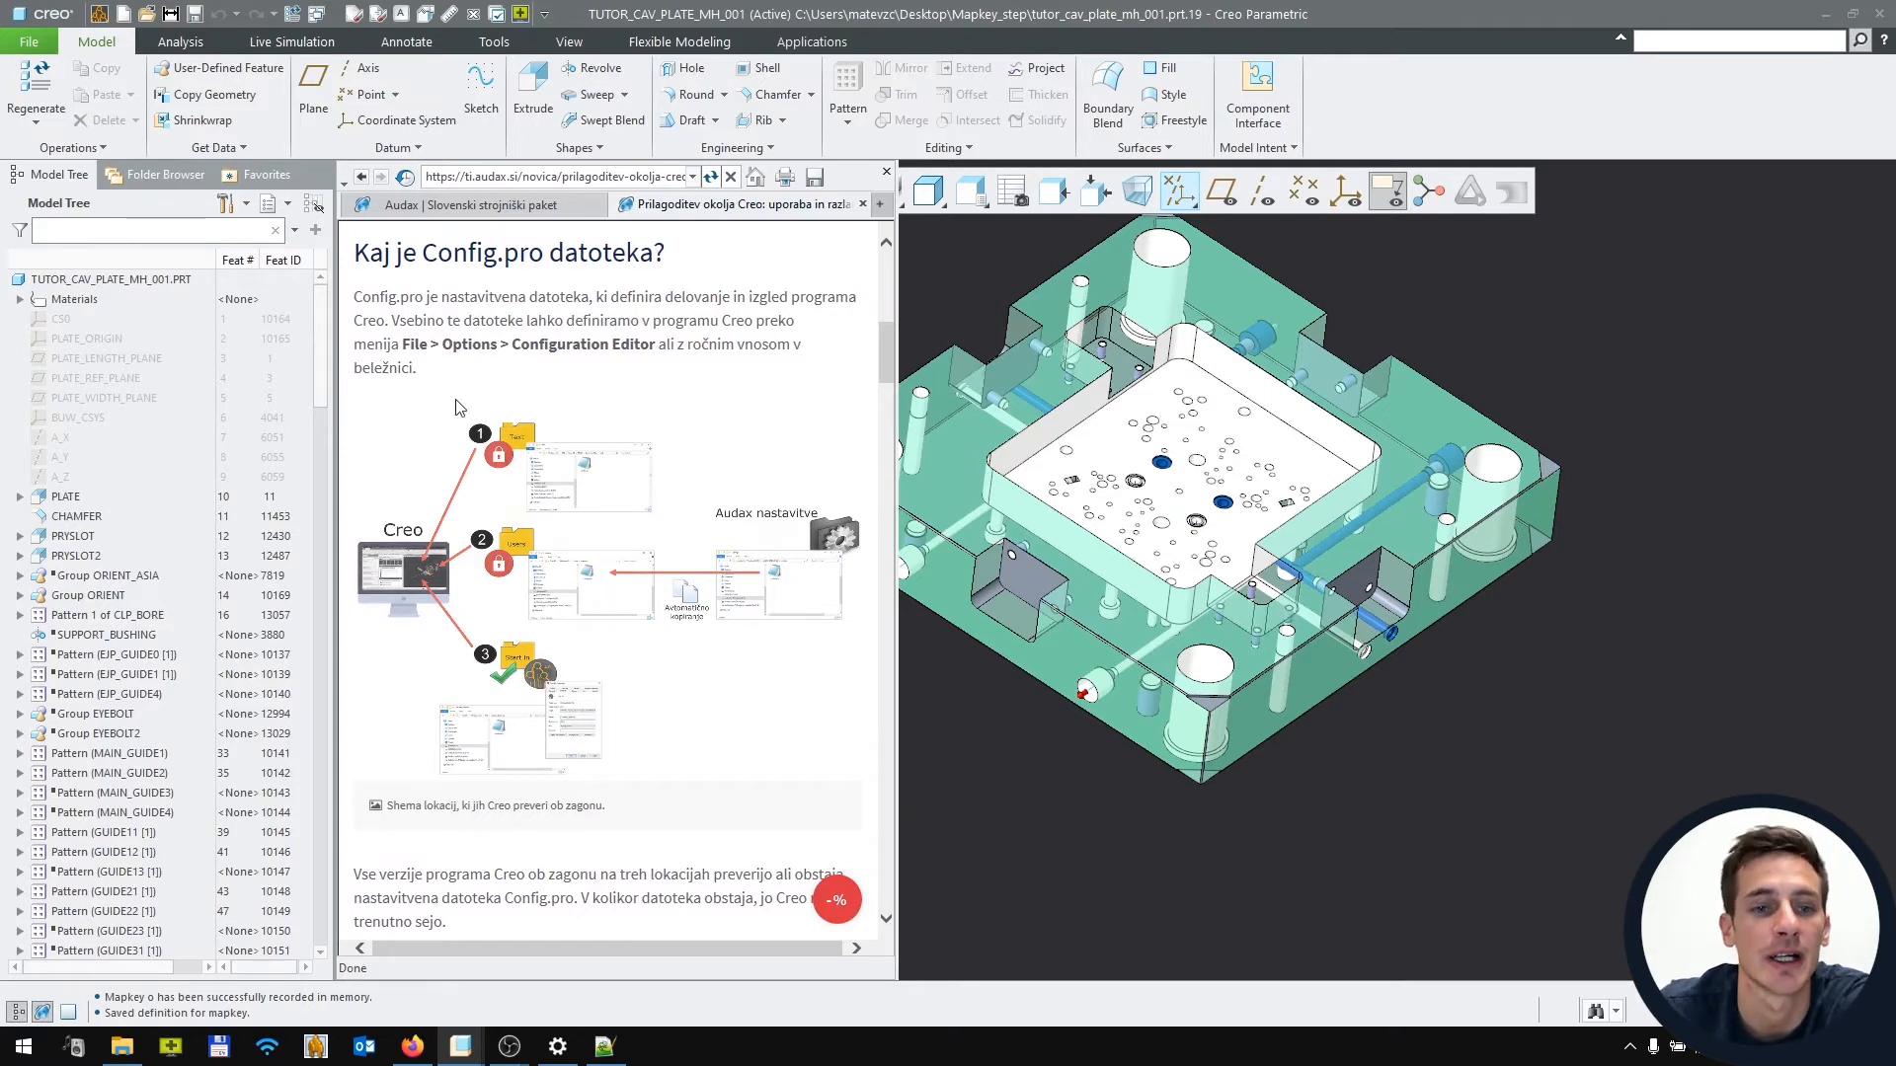
{"action": "scroll", "coordinate": [719, 519], "scroll_direction": "down", "scroll_amount": 6}
{"action": "scroll", "coordinate": [719, 537], "scroll_direction": "up", "scroll_amount": 12}
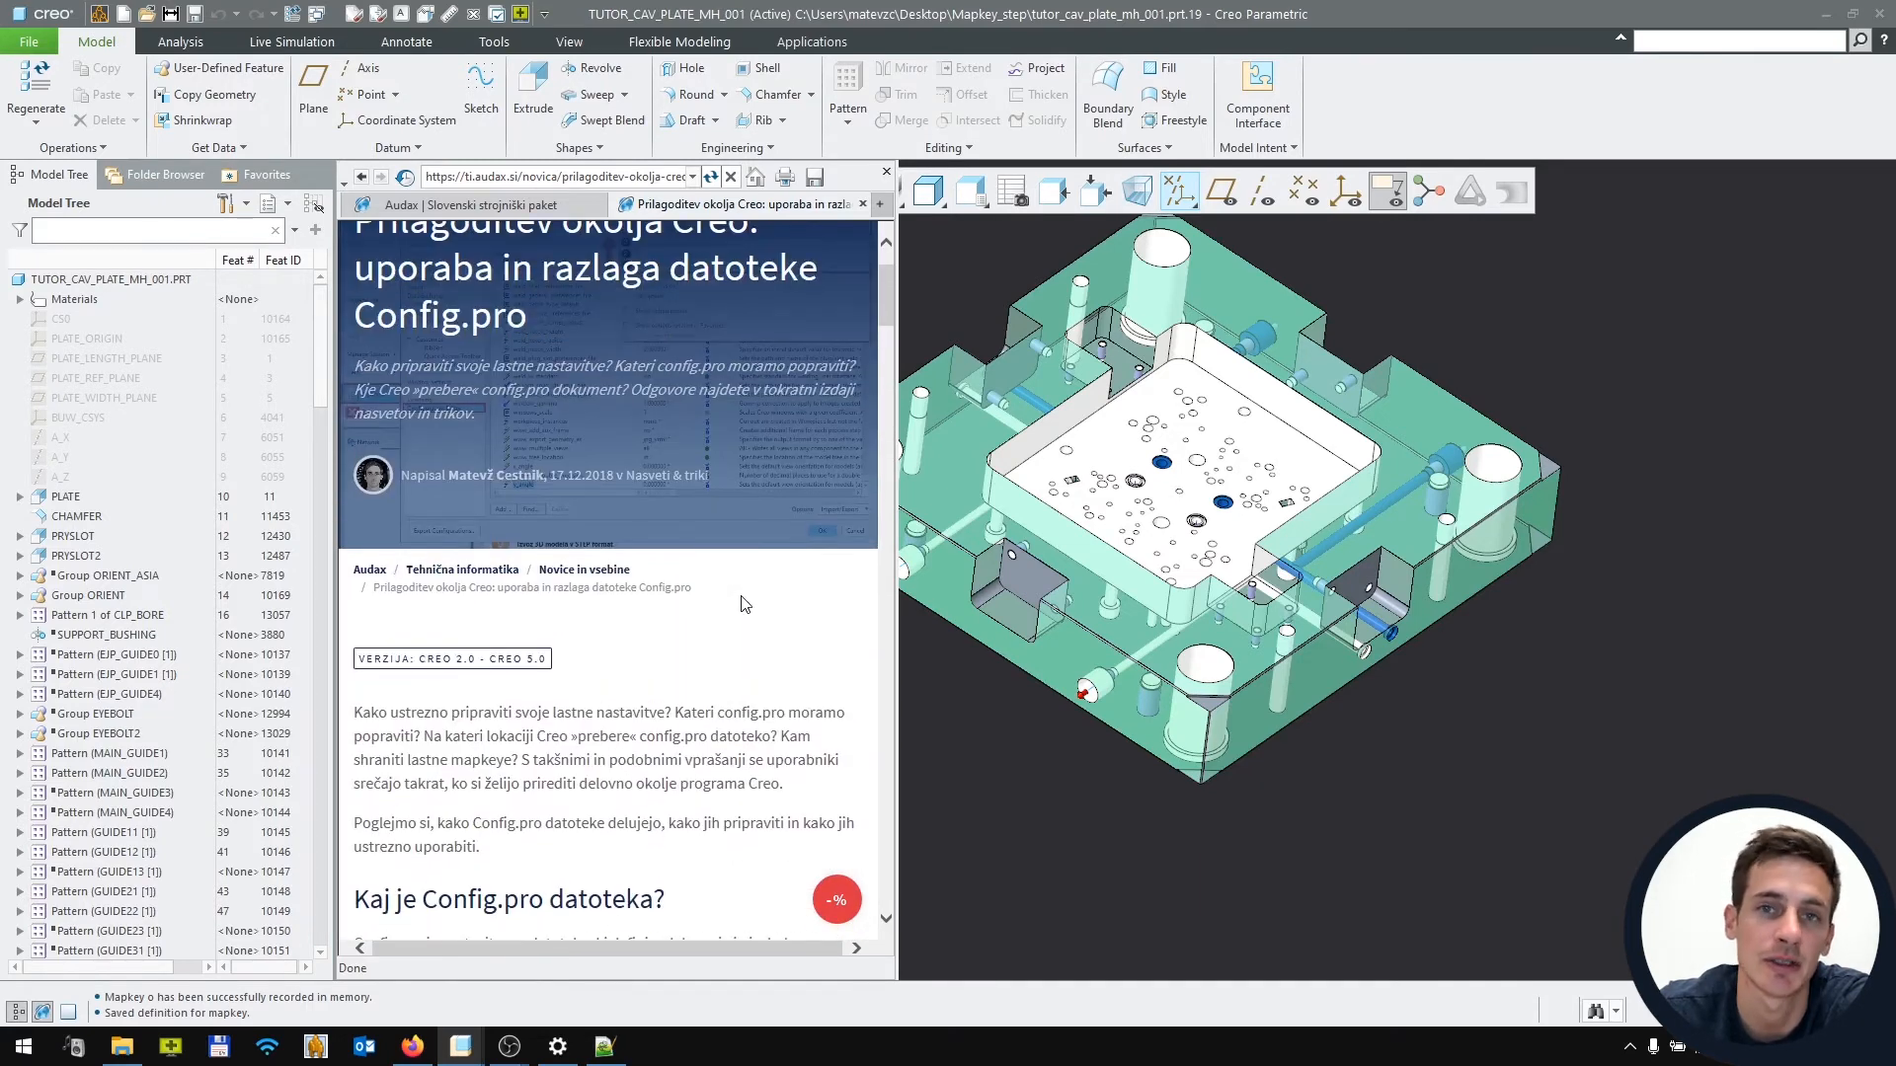
{"action": "scroll", "coordinate": [704, 670], "scroll_direction": "up", "scroll_amount": 1}
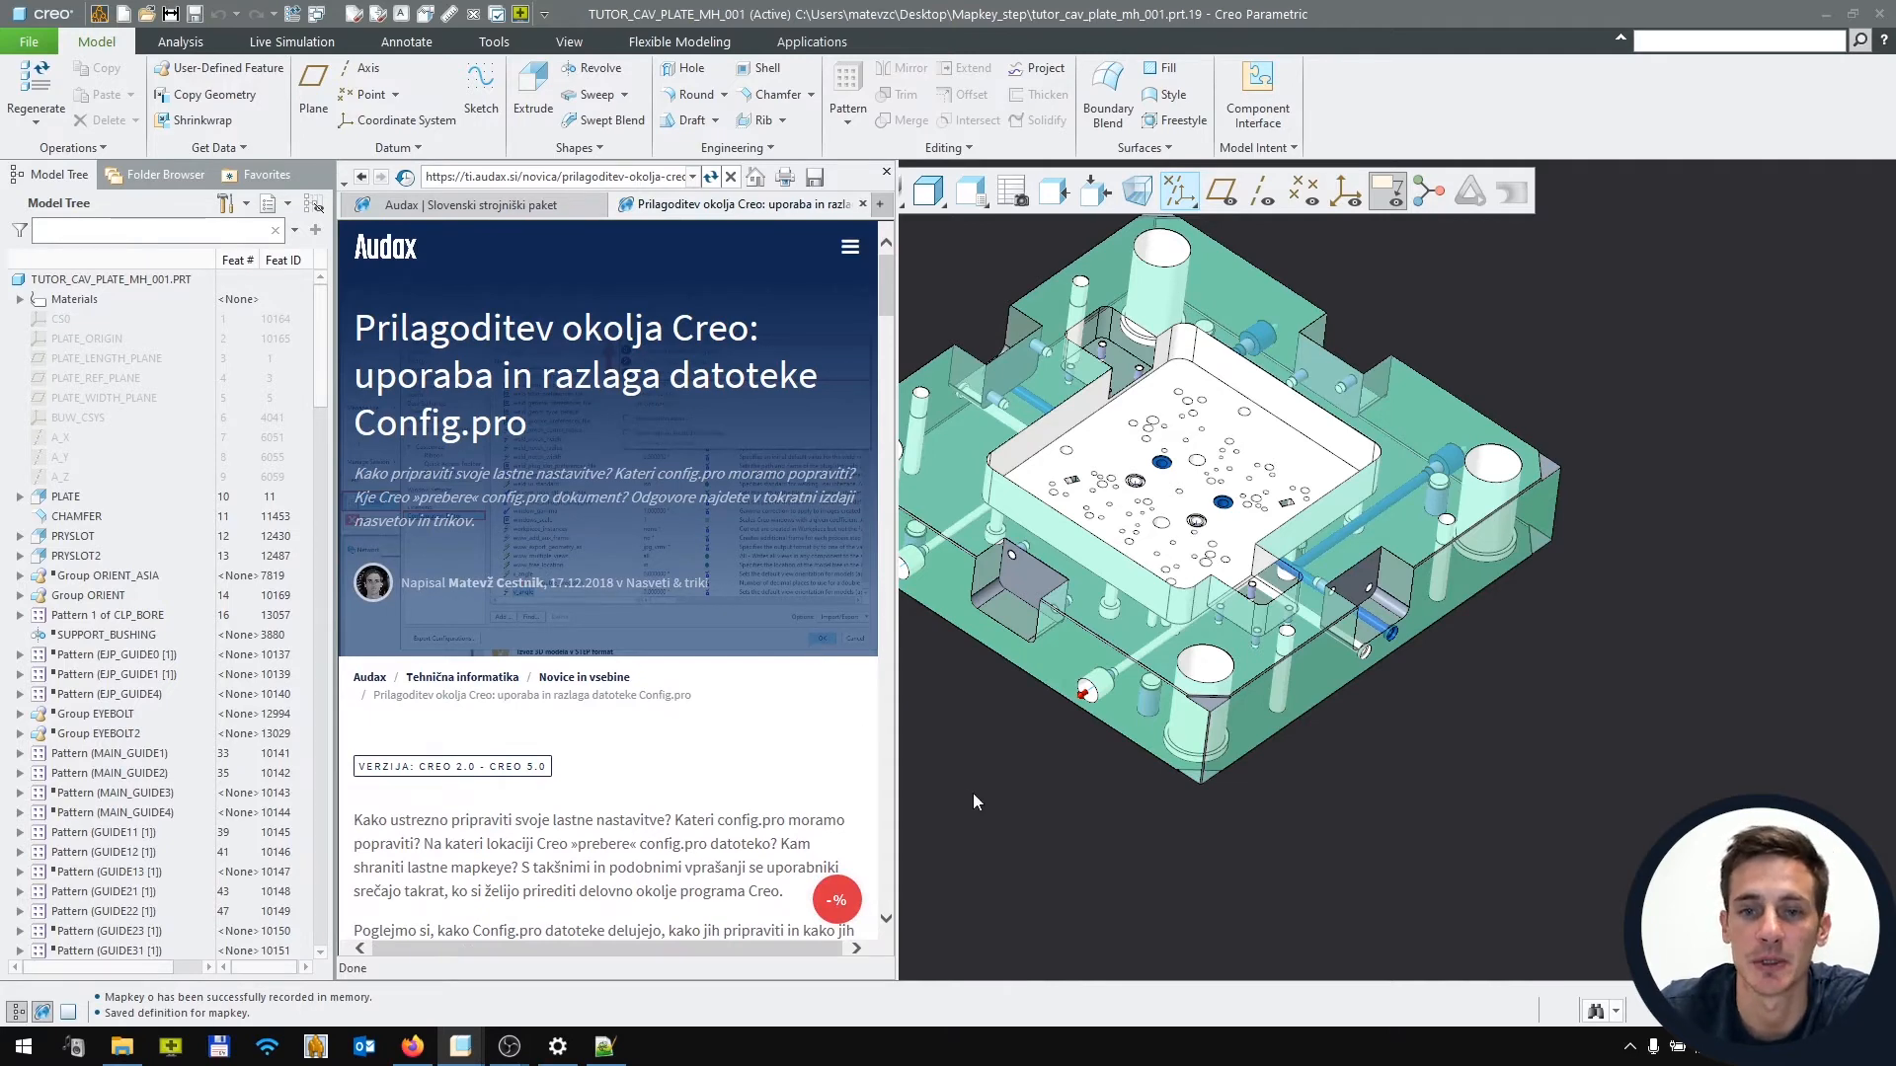
{"action": "left_click", "coordinate": [885, 175]}
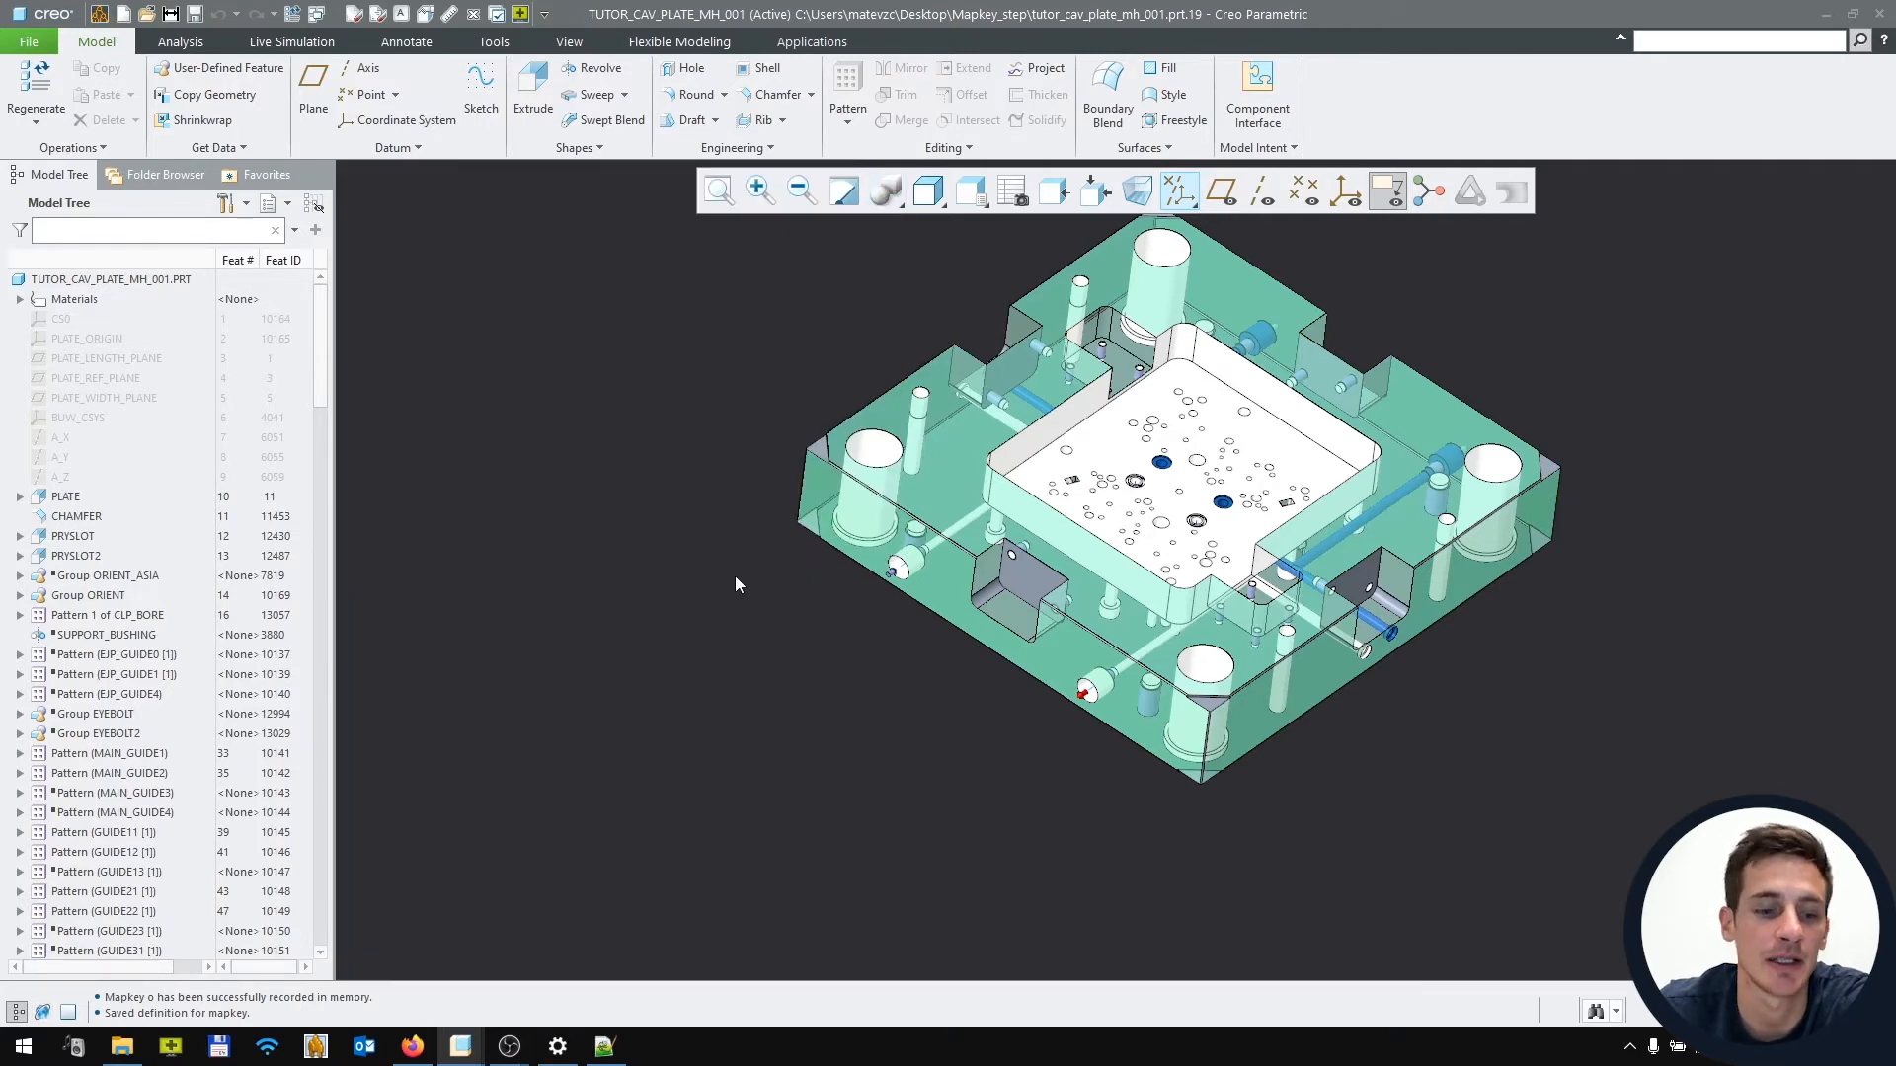
Switch to File Explorer, open config.pro from Creo 6.0_start_in in Notepad++, reload it, examine the saved mapkey lines and close it
{"action": "left_click", "coordinate": [123, 1052]}
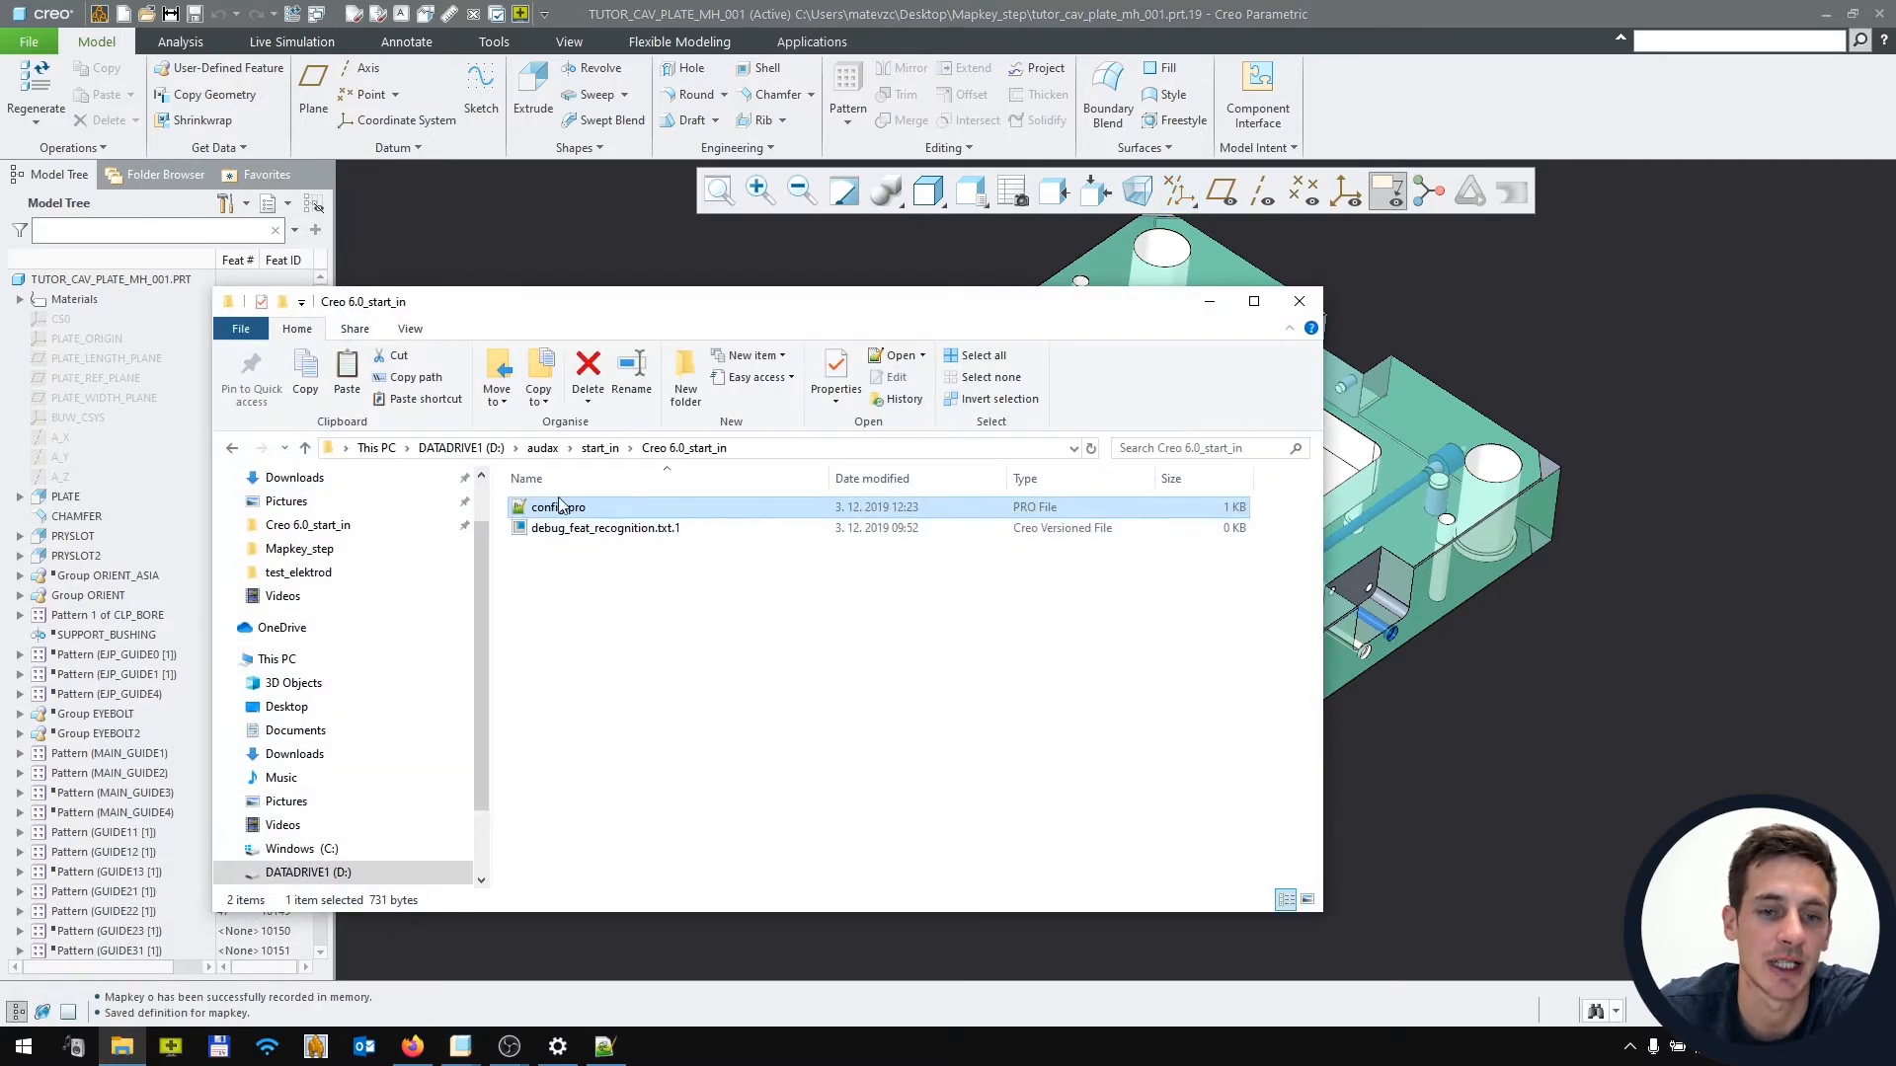
{"action": "double_click", "coordinate": [566, 513]}
{"action": "left_click", "coordinate": [982, 596]}
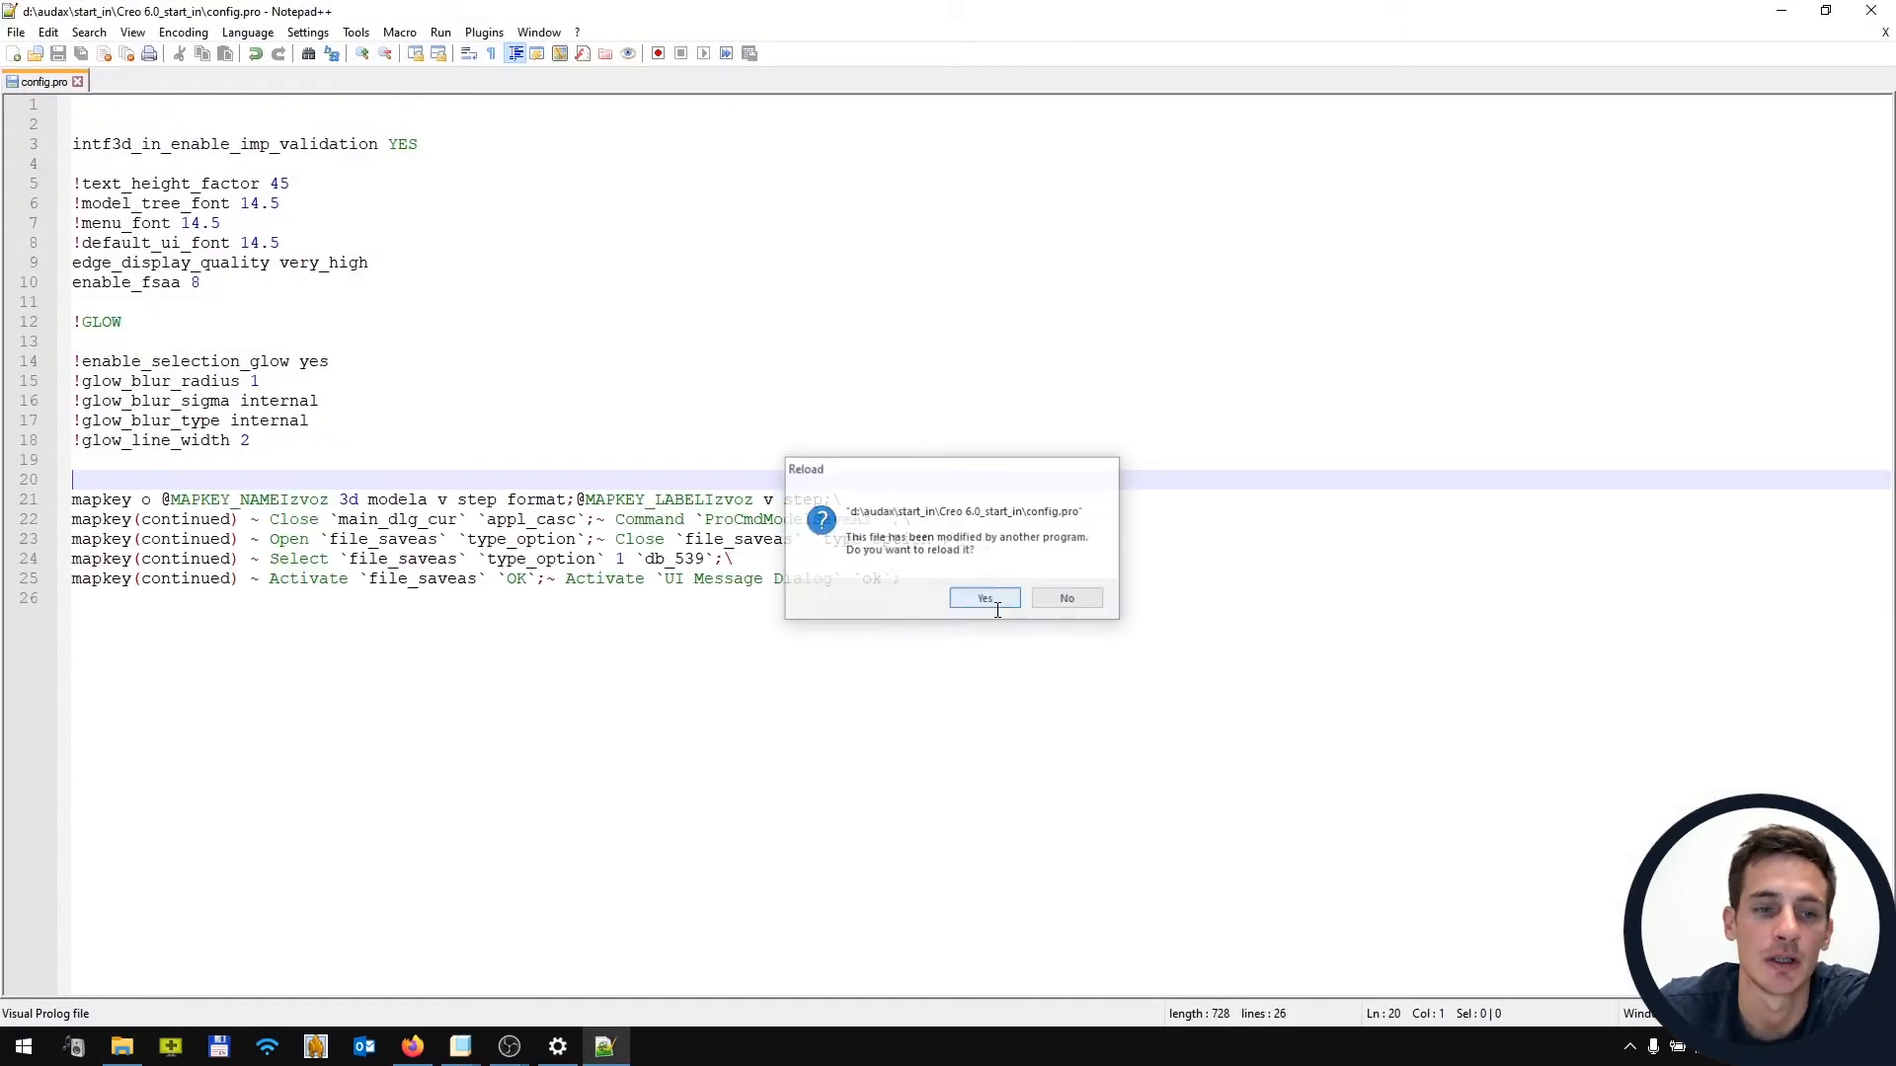
{"action": "left_click_drag", "start_coordinate": [1005, 610], "coordinate": [72, 499]}
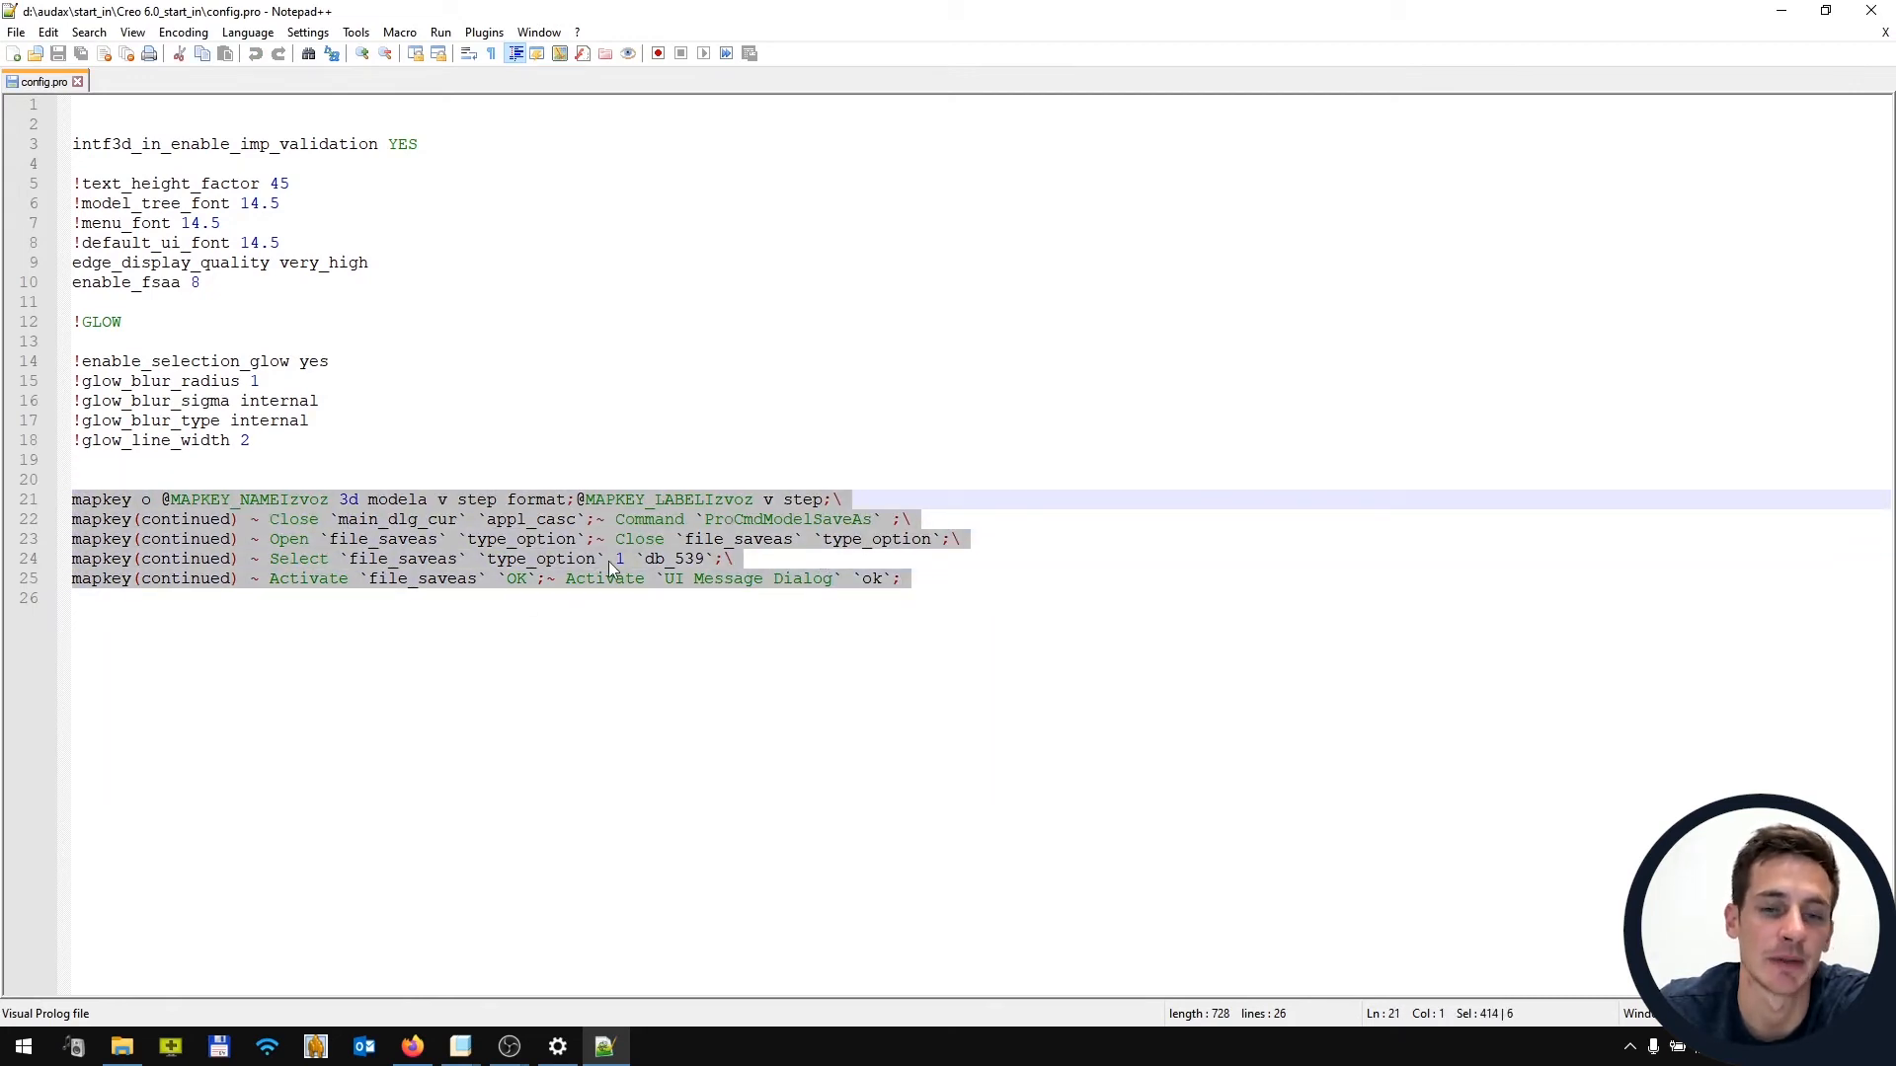
{"action": "left_click", "coordinate": [1871, 10]}
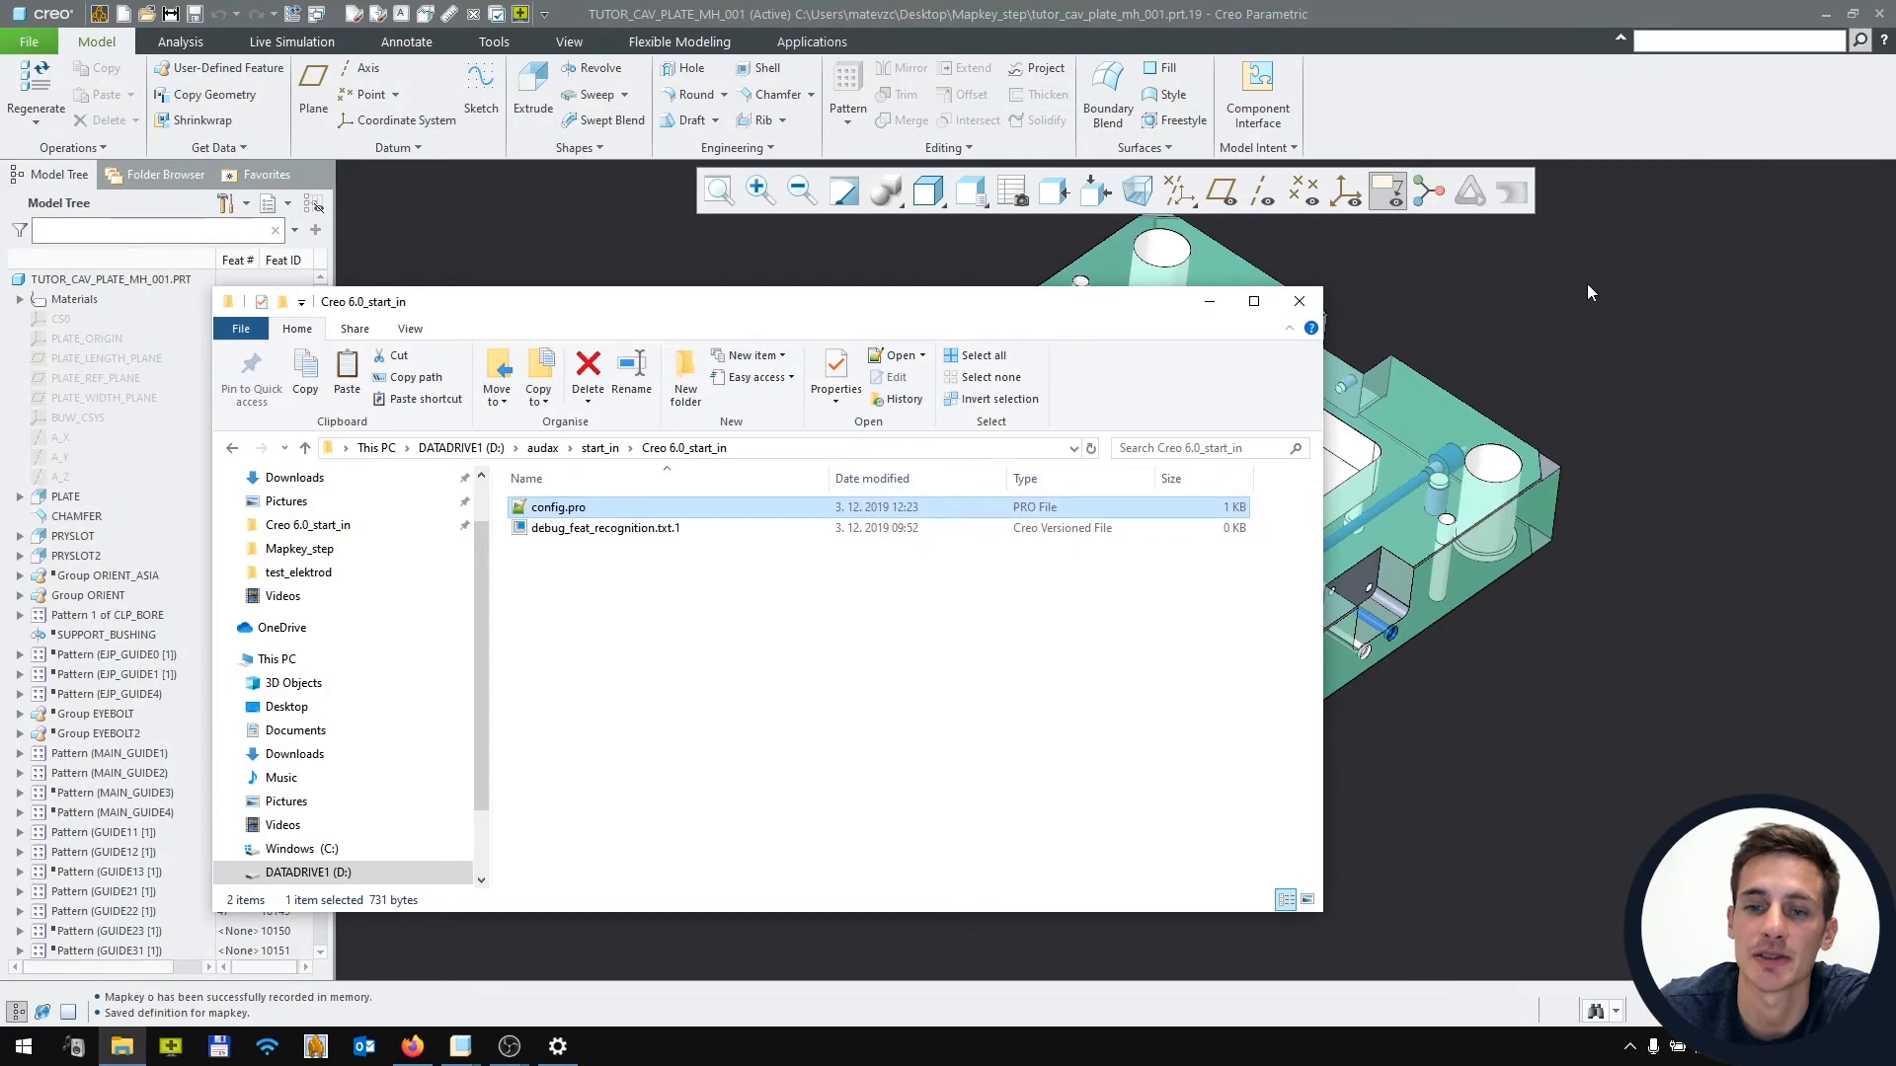
Switch back to Creo Parametric, run the o mapkey on the plate and highlight the STEP export message
{"action": "left_click", "coordinate": [1543, 303]}
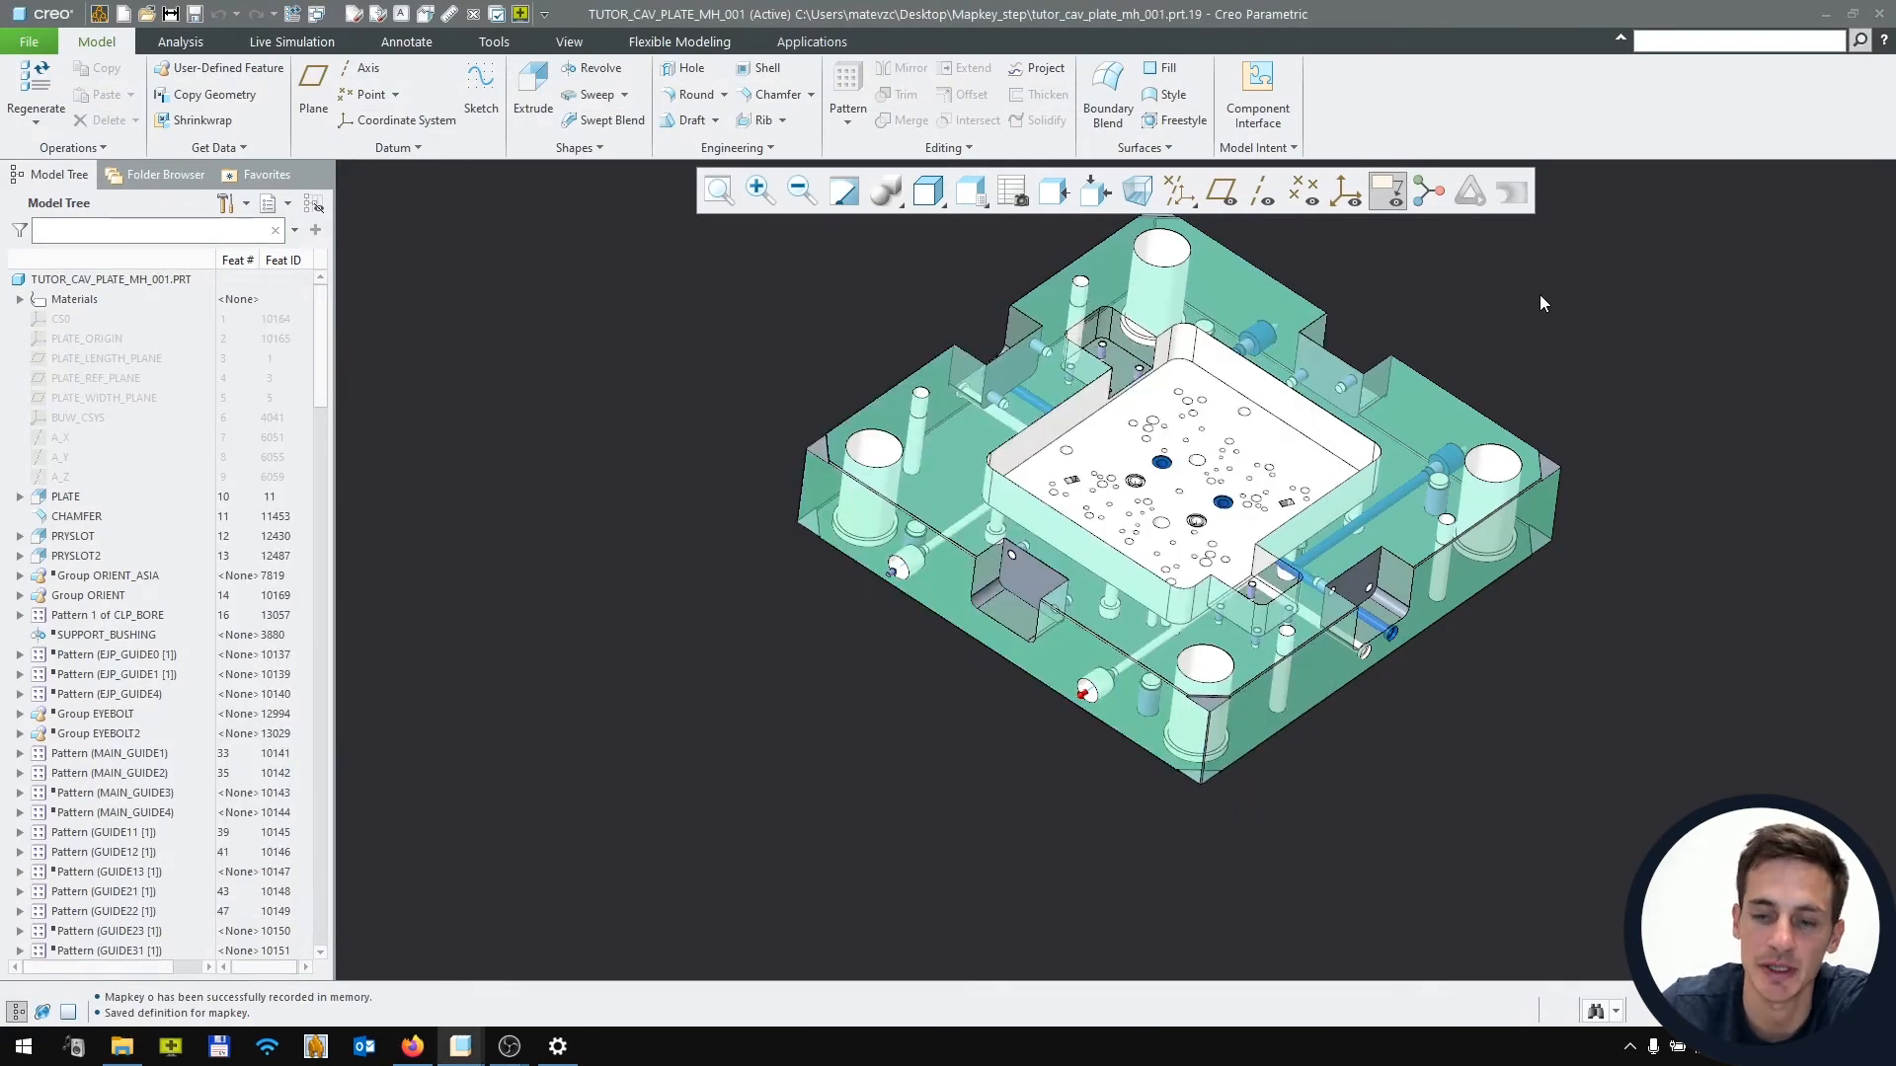
{"action": "key", "text": "o"}
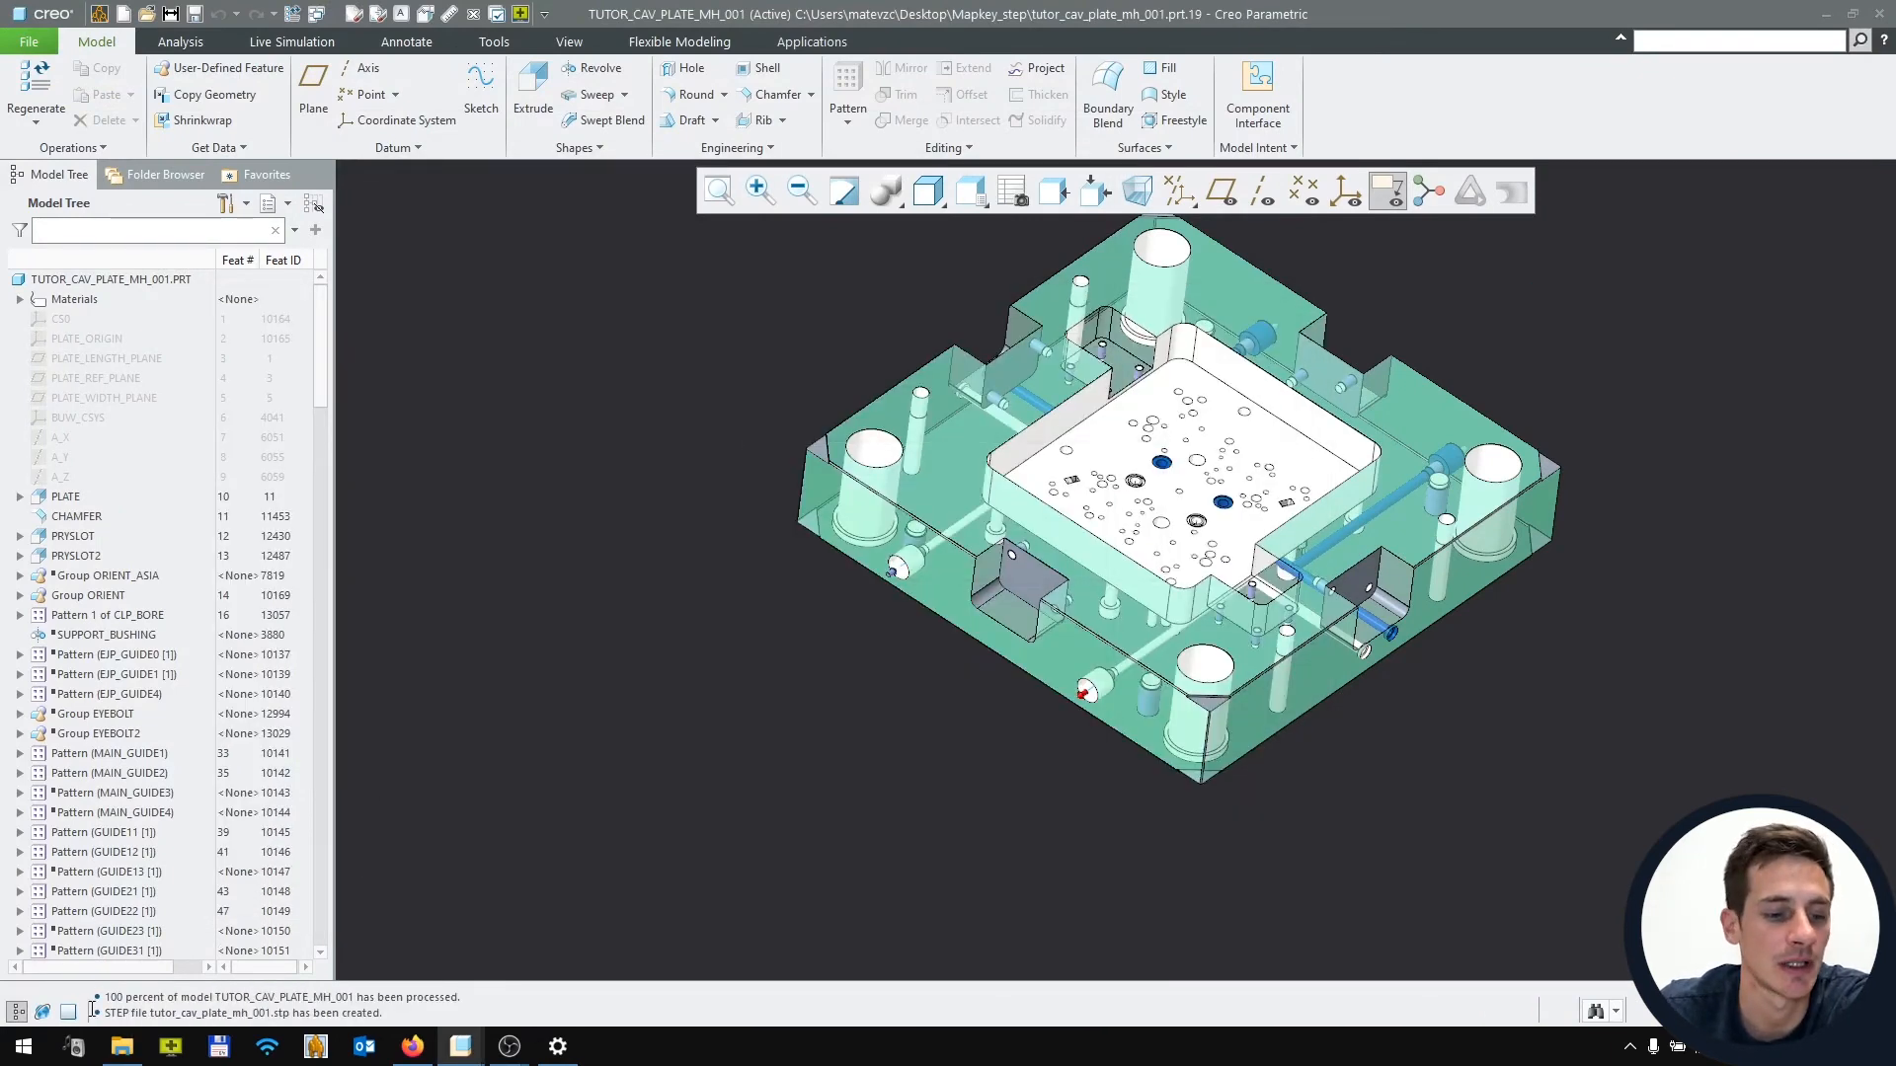
{"action": "left_click_drag", "start_coordinate": [103, 1011], "coordinate": [388, 1013]}
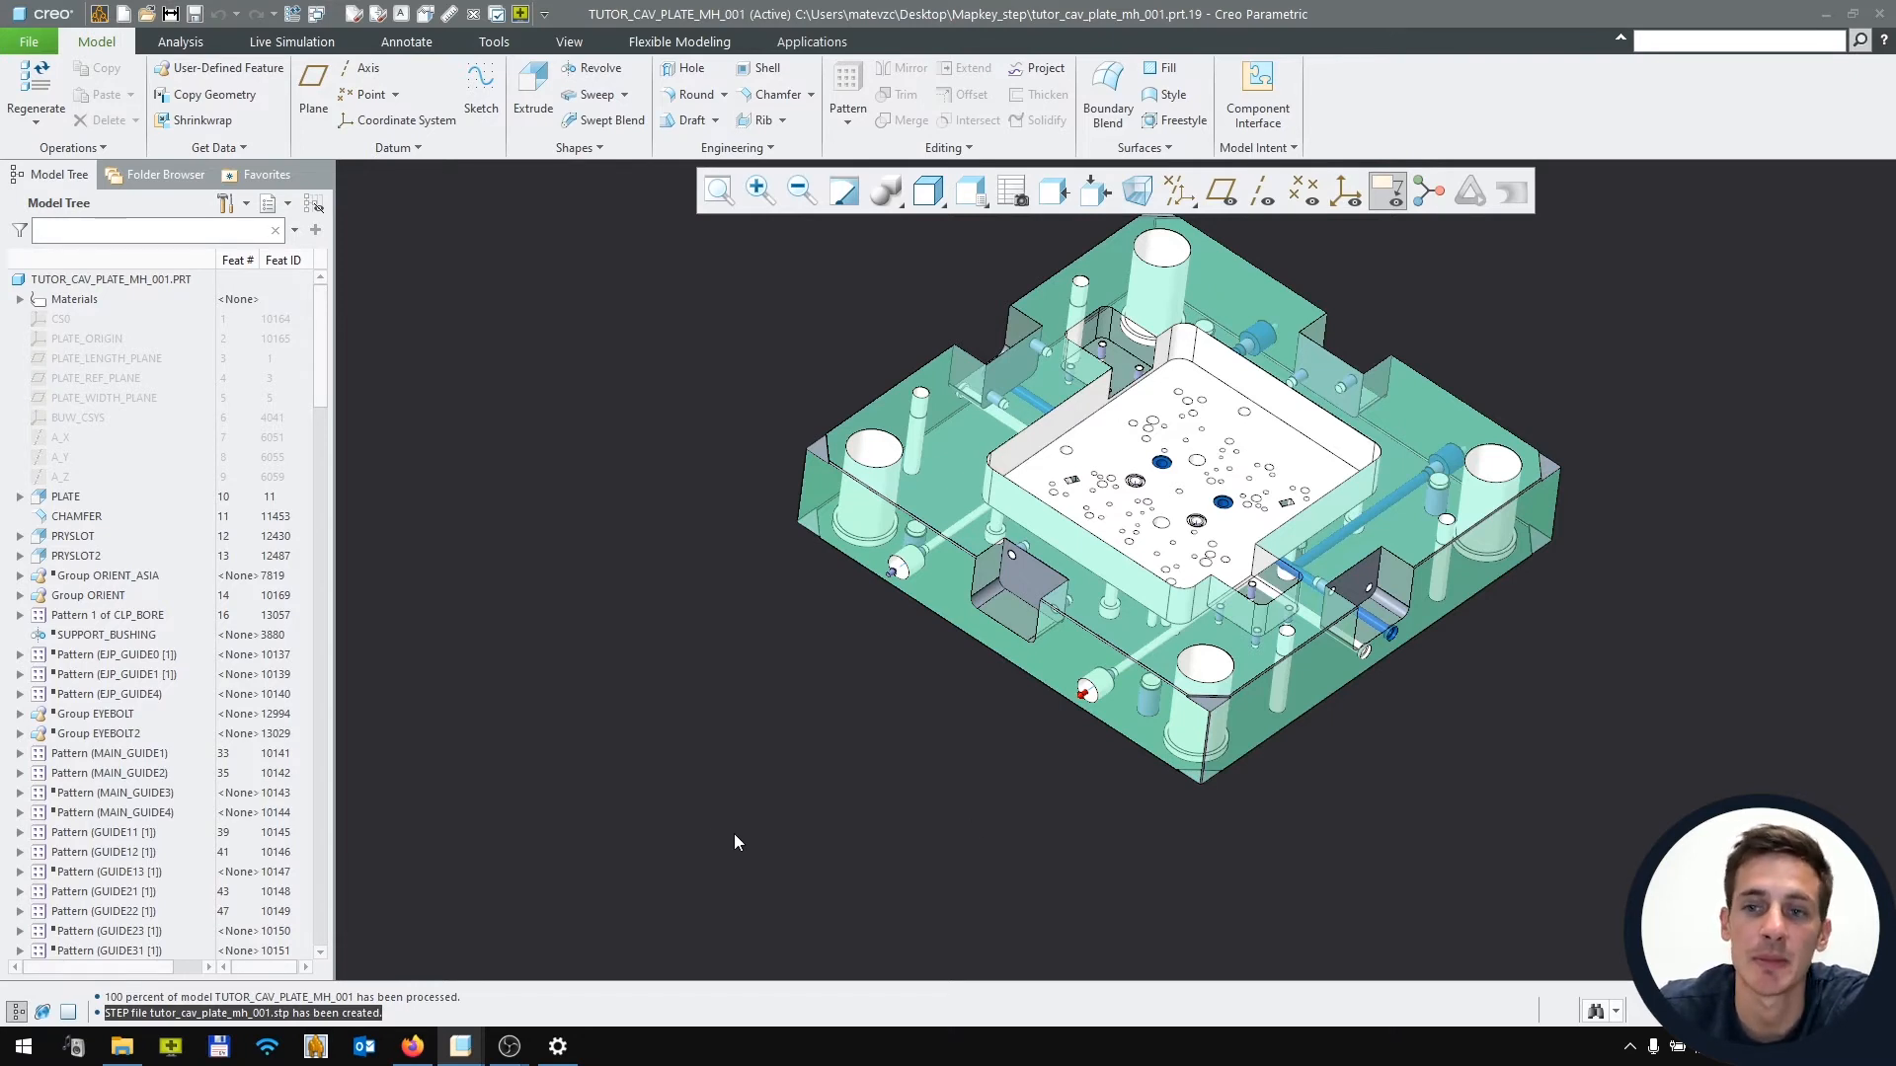
Customize the ribbon by adding a new group to the Model tab and renaming it Audax
{"action": "right_click", "coordinate": [1387, 96]}
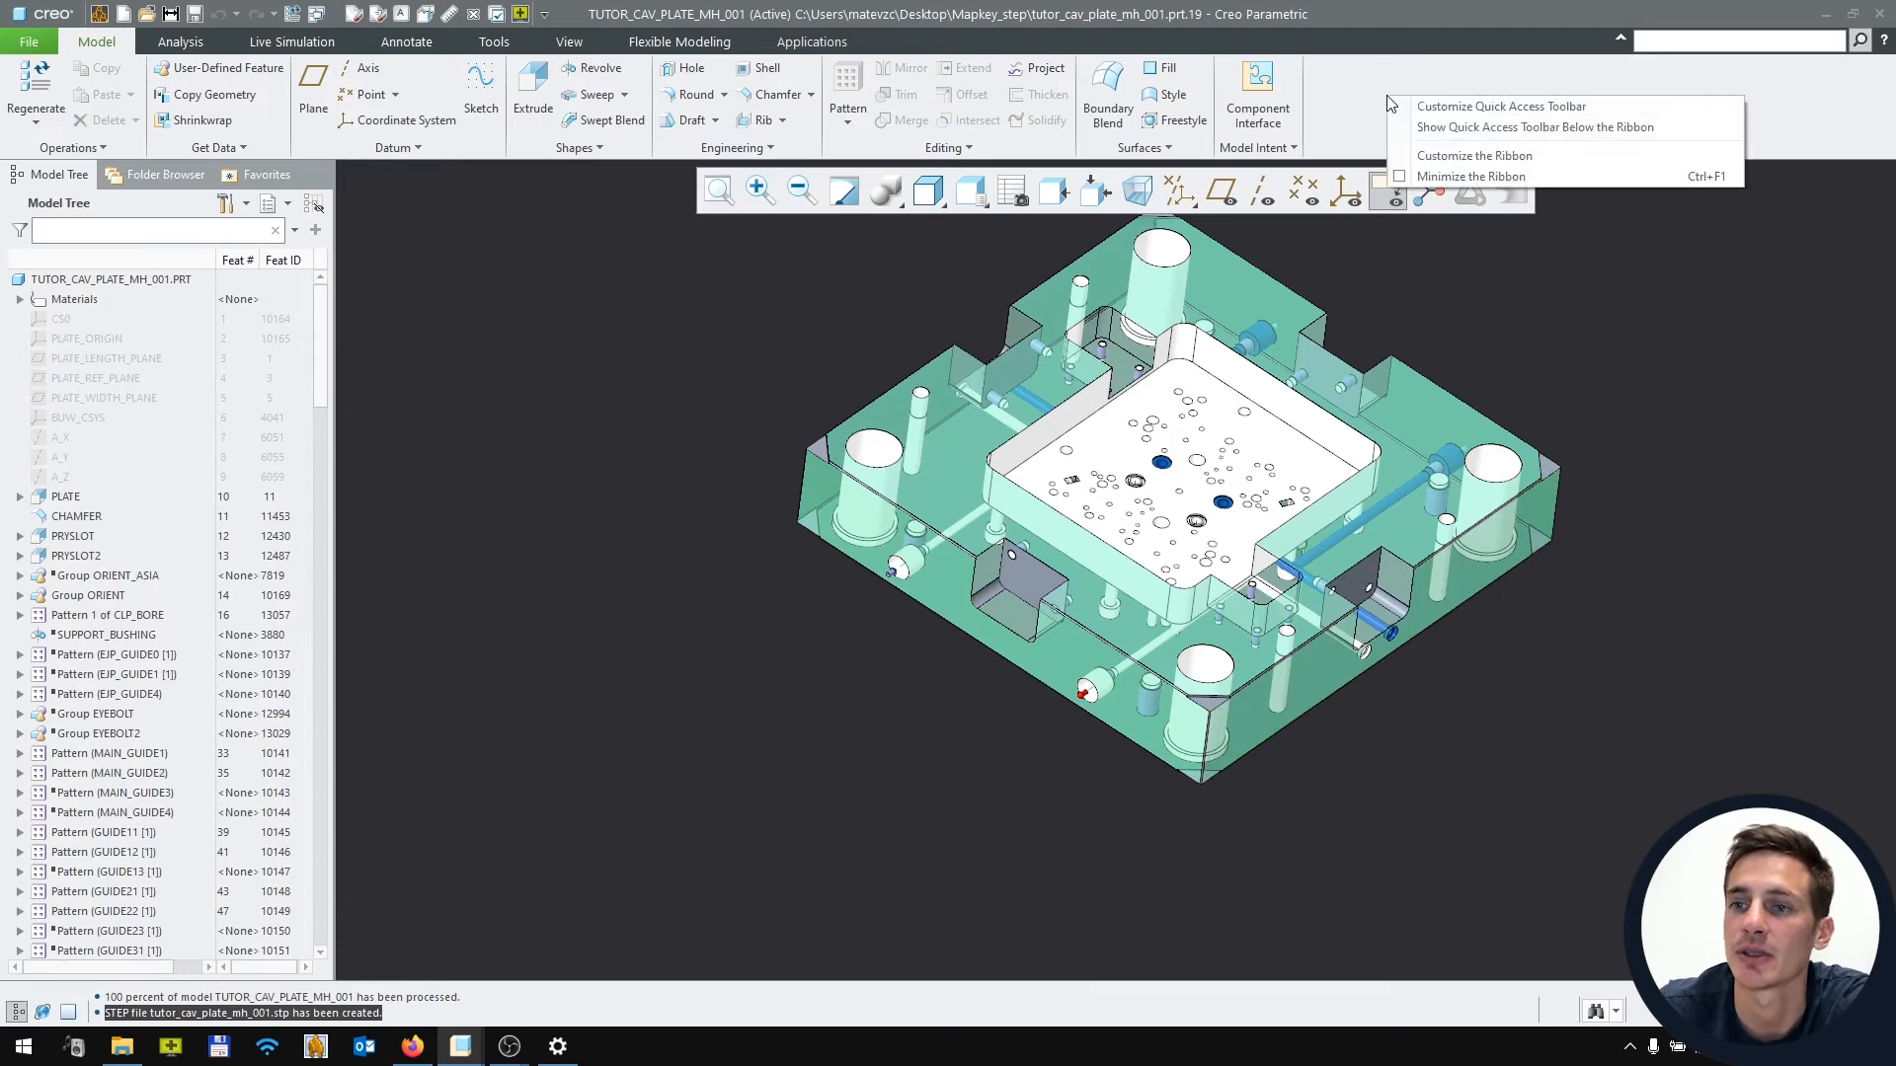
{"action": "left_click", "coordinate": [1431, 161]}
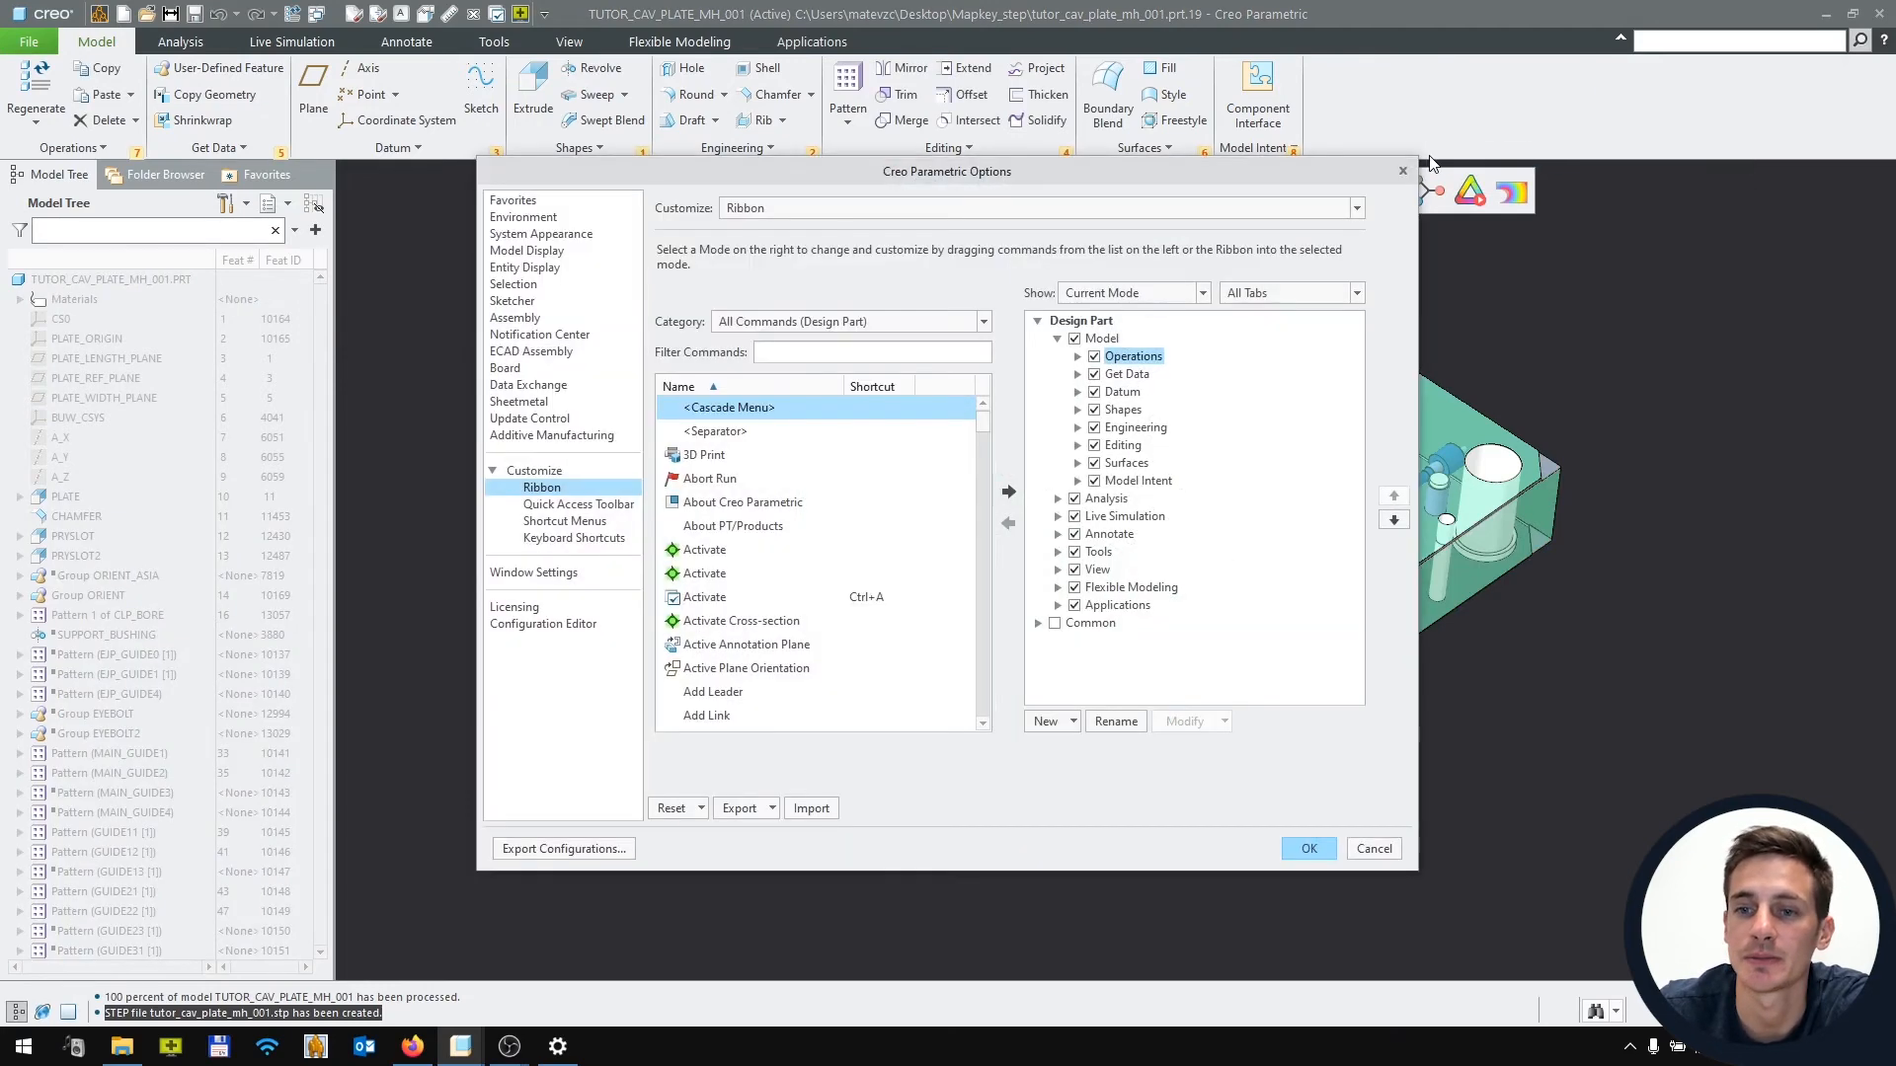
{"action": "right_click", "coordinate": [1103, 340]}
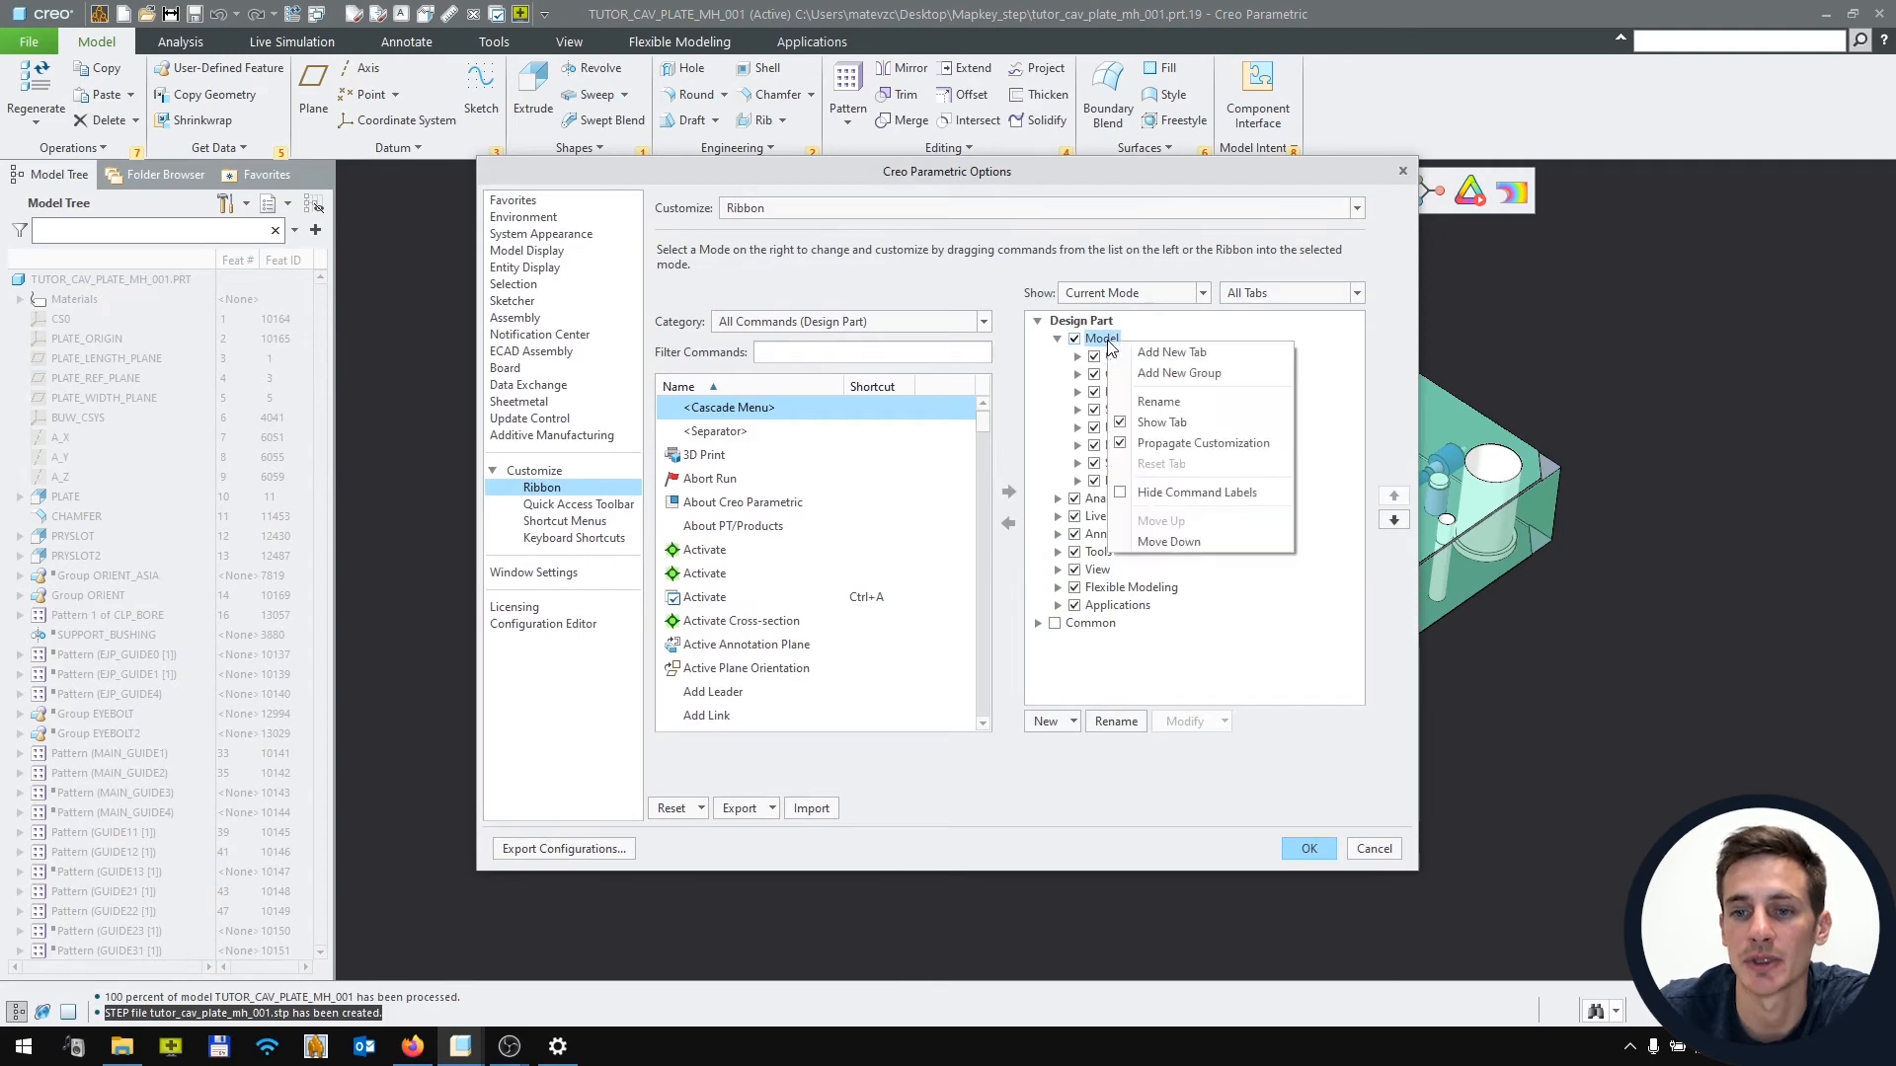
{"action": "left_click", "coordinate": [1187, 382]}
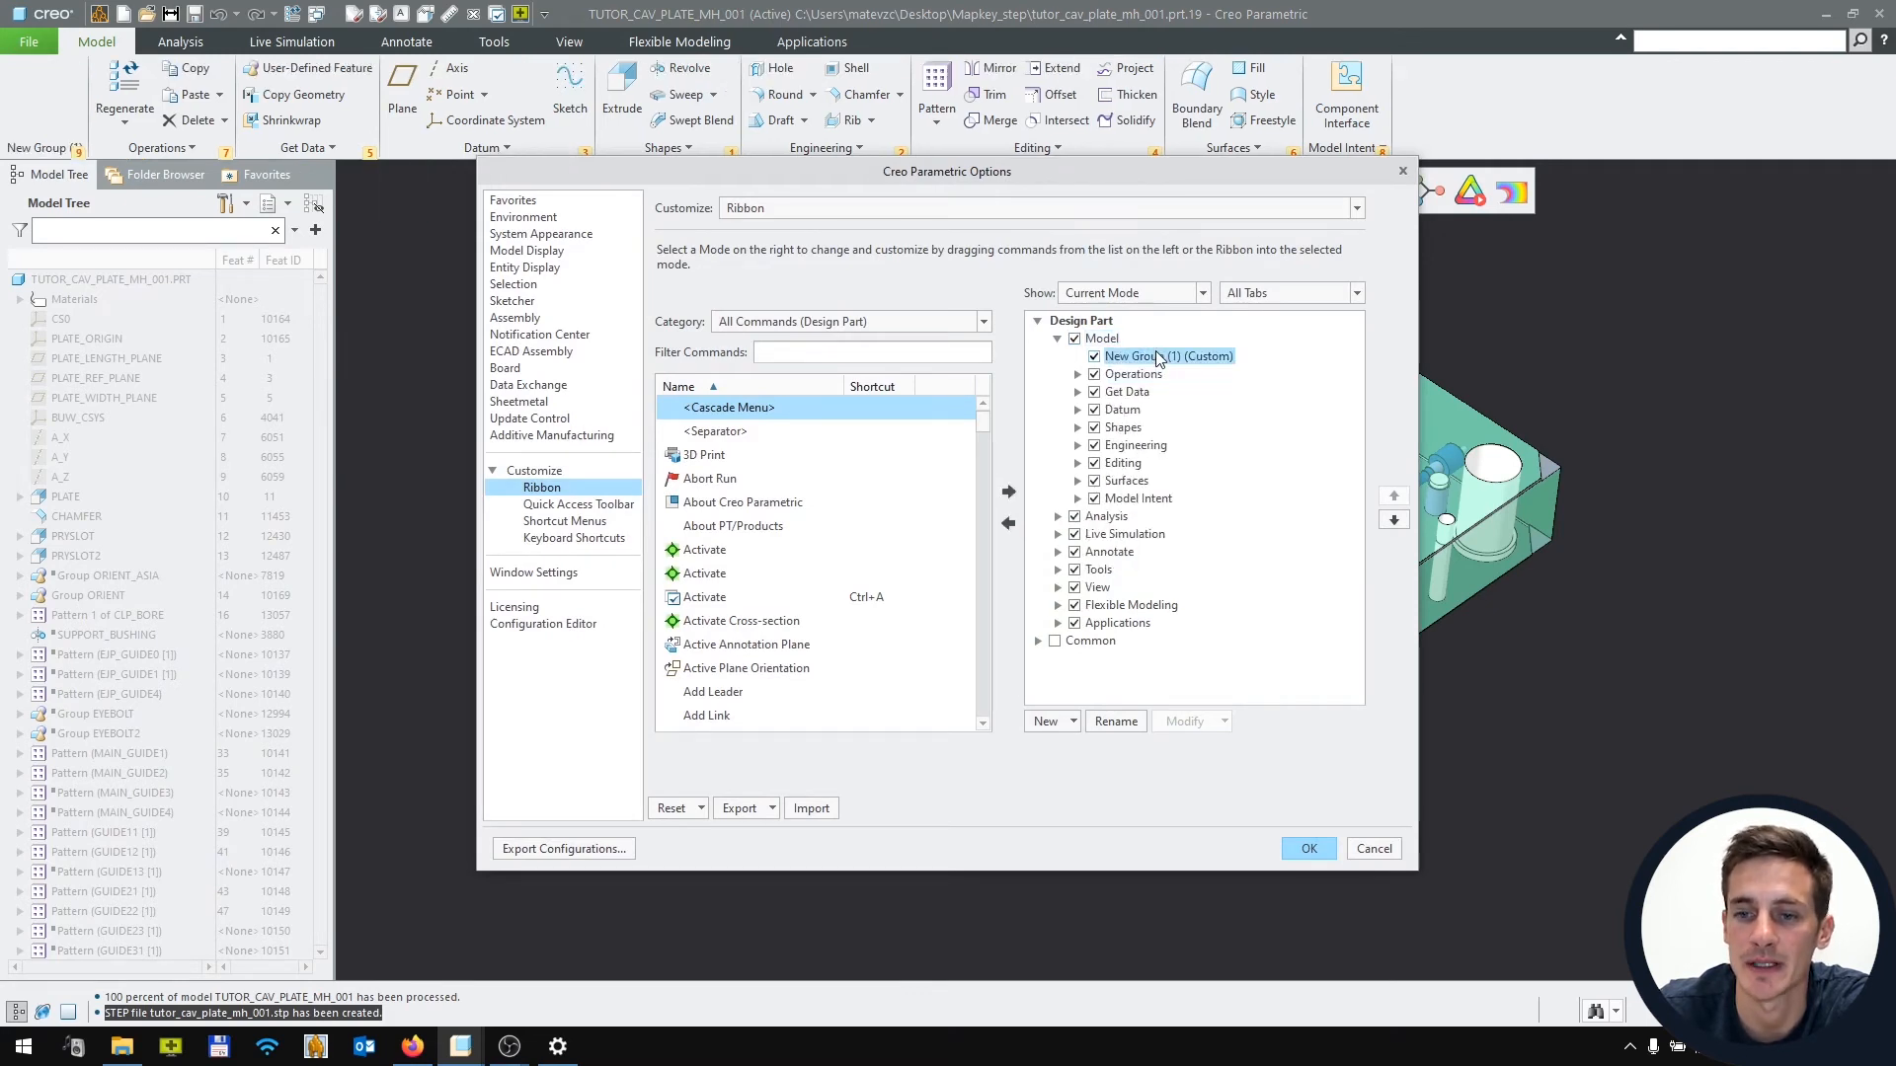
{"action": "right_click", "coordinate": [1177, 356]}
{"action": "left_click", "coordinate": [1207, 453]}
{"action": "type", "text": "Audax"}
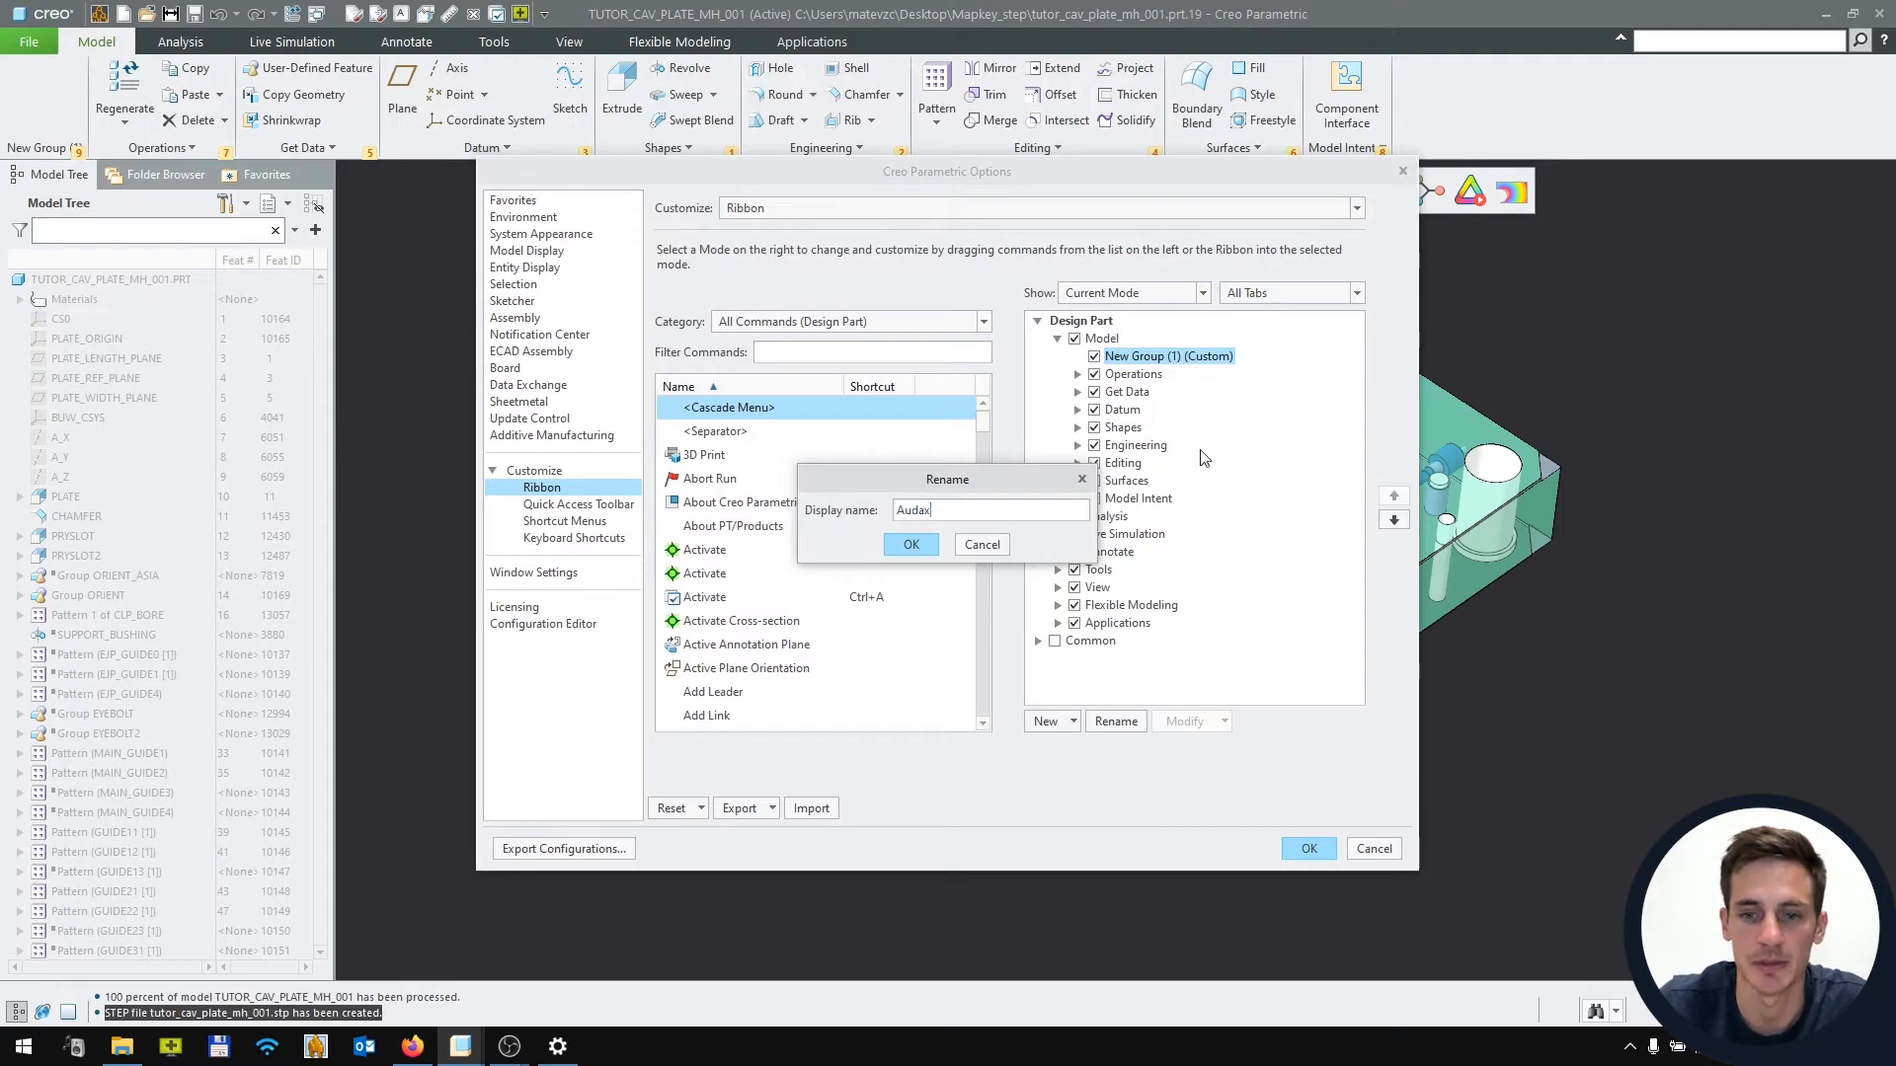
{"action": "left_click", "coordinate": [928, 548]}
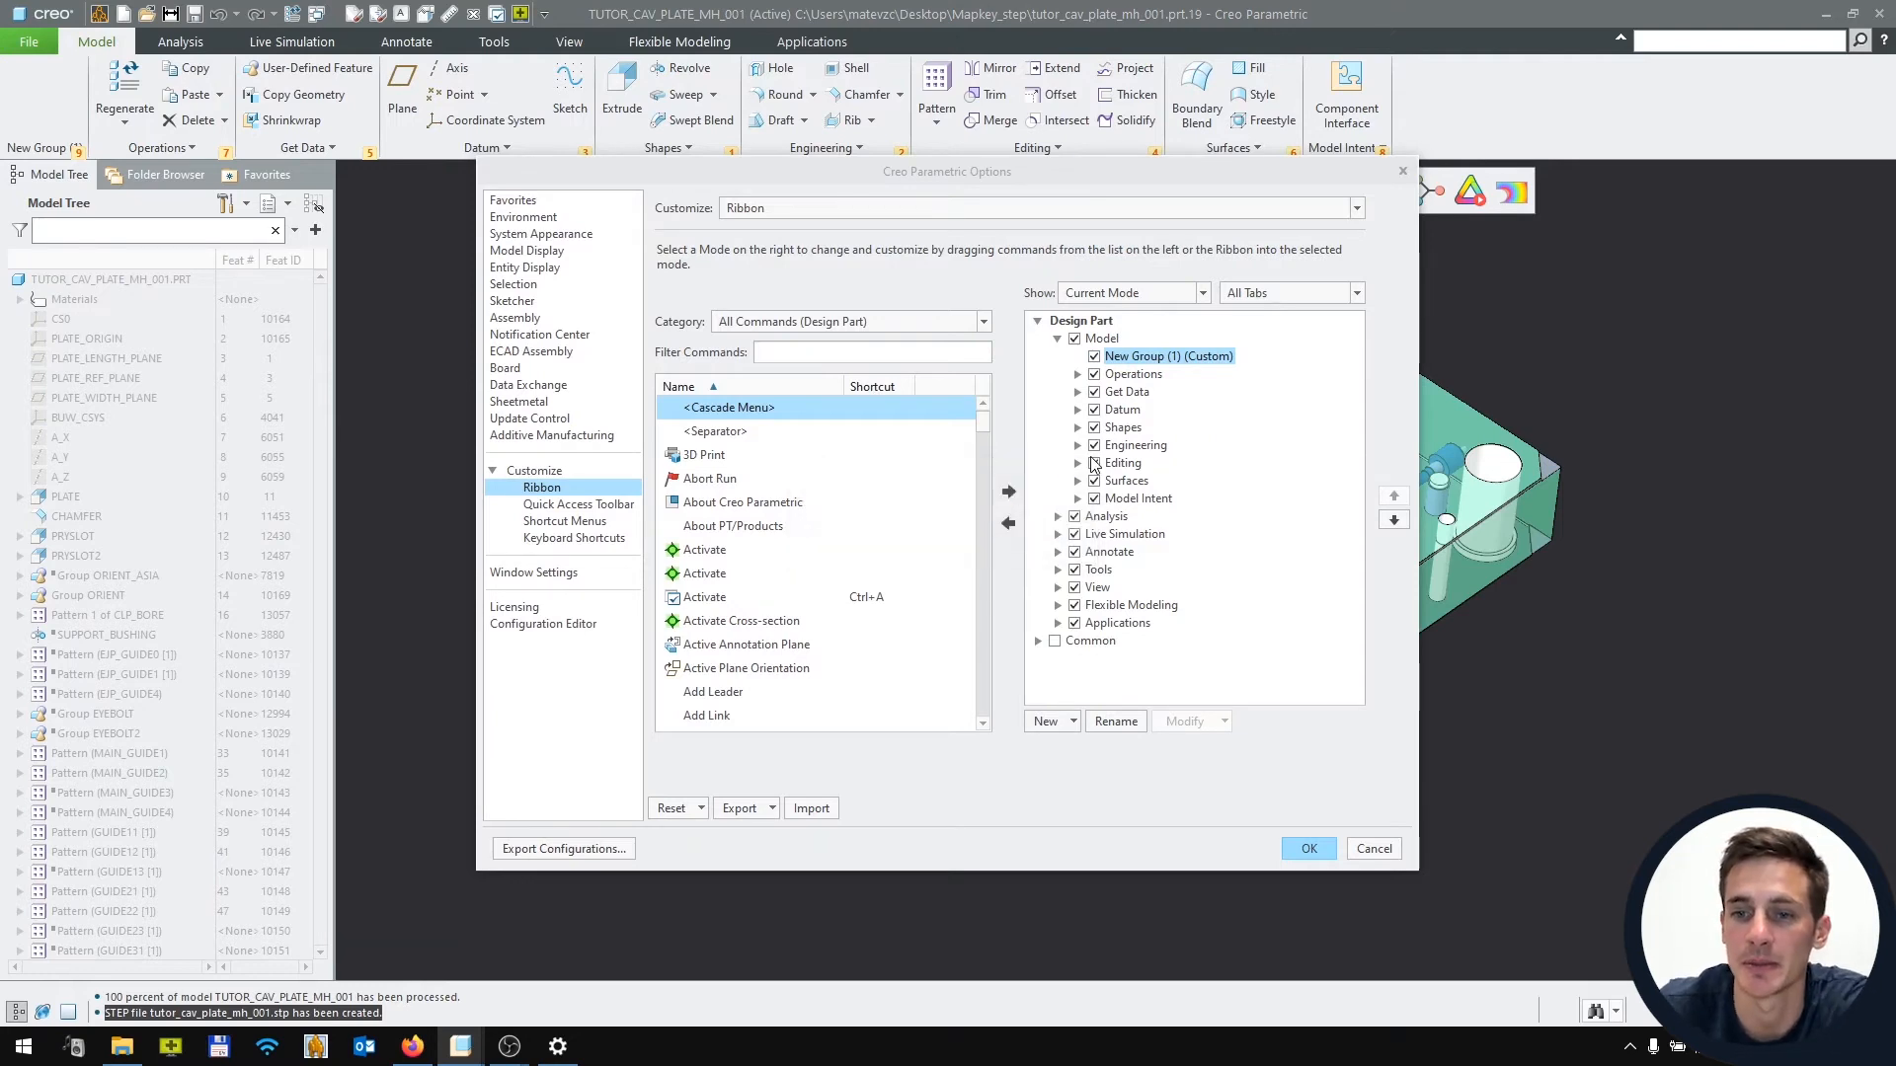
Reorder the Audax group so that it comes after Model Intent, at the end of the Model tab's groups
{"action": "left_click", "coordinate": [1395, 520]}
{"action": "left_click", "coordinate": [1394, 520]}
{"action": "left_click", "coordinate": [1394, 521]}
{"action": "left_click", "coordinate": [1395, 521]}
{"action": "left_click", "coordinate": [1394, 520]}
{"action": "left_click", "coordinate": [1394, 520]}
{"action": "left_click", "coordinate": [1394, 520]}
{"action": "left_click", "coordinate": [1394, 520]}
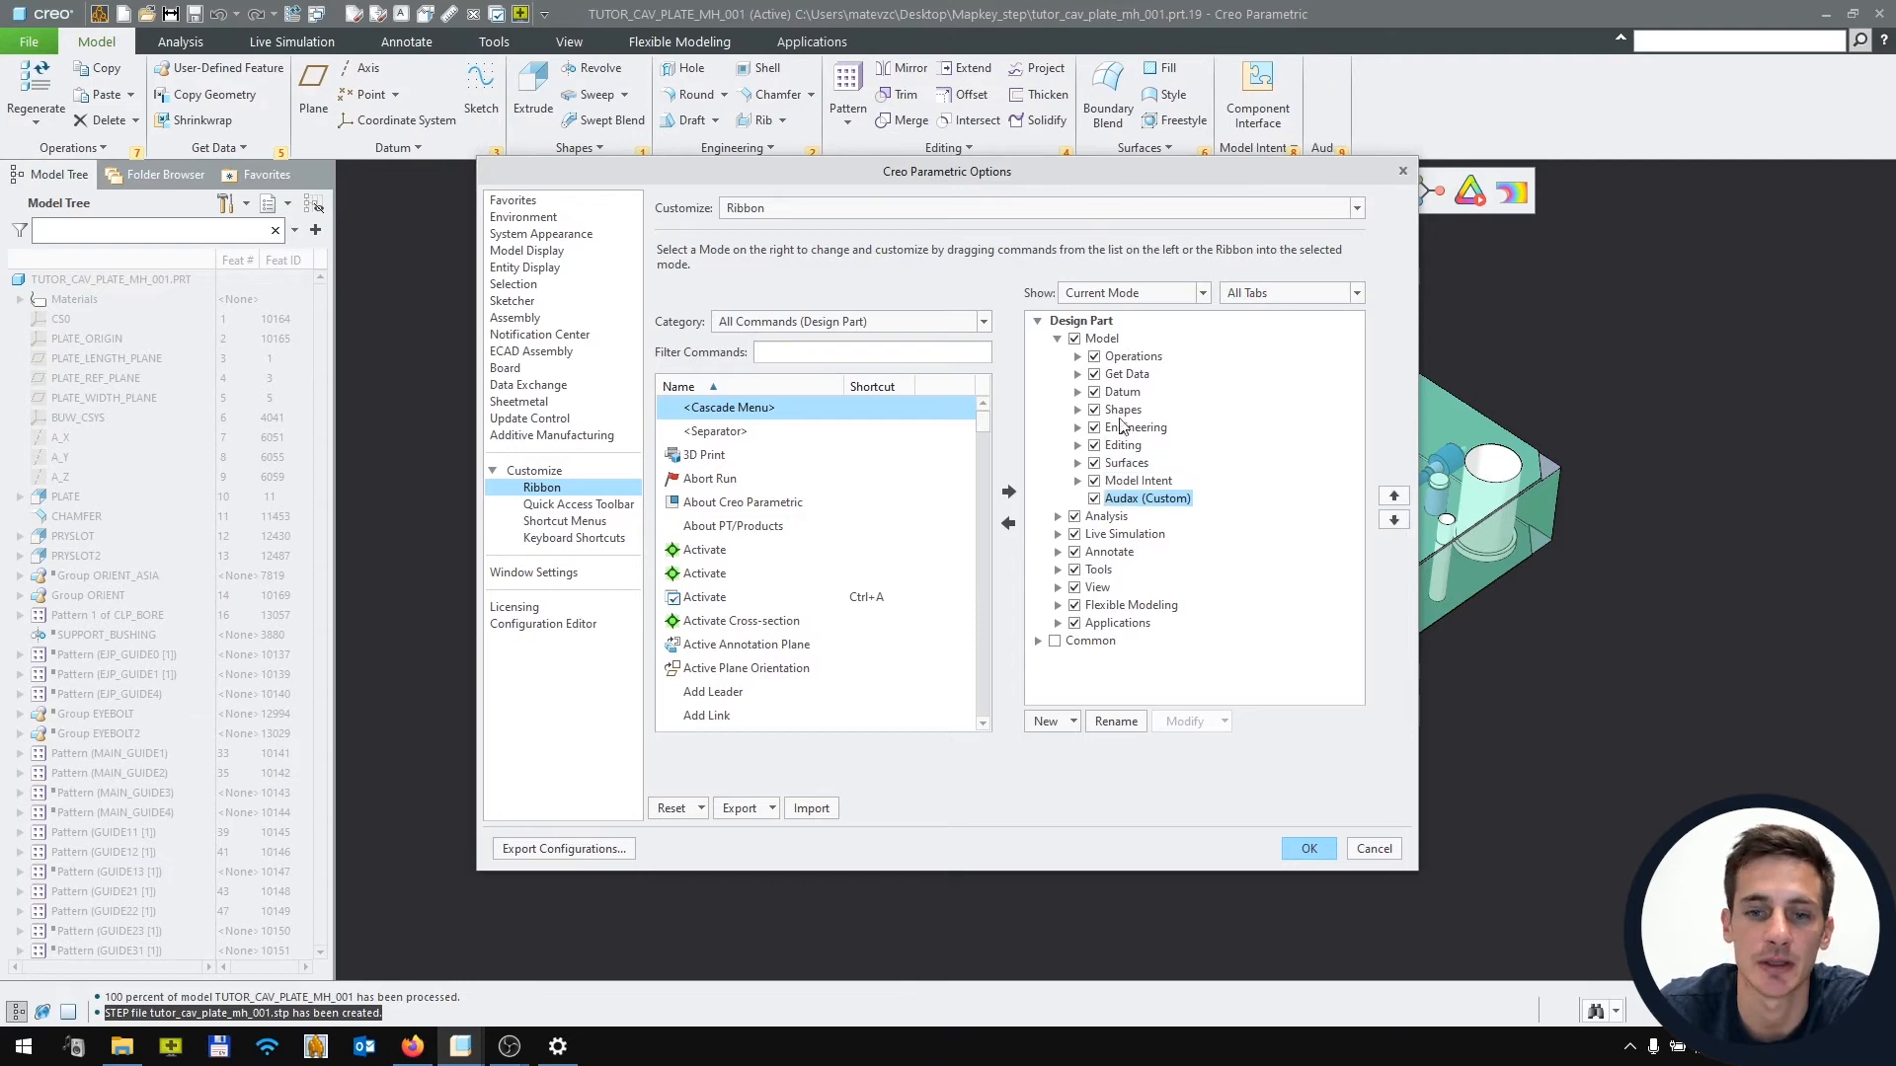
Add the "Izvoz v step" command from the Mapkeys category to the Audax group
{"action": "left_click", "coordinate": [920, 325]}
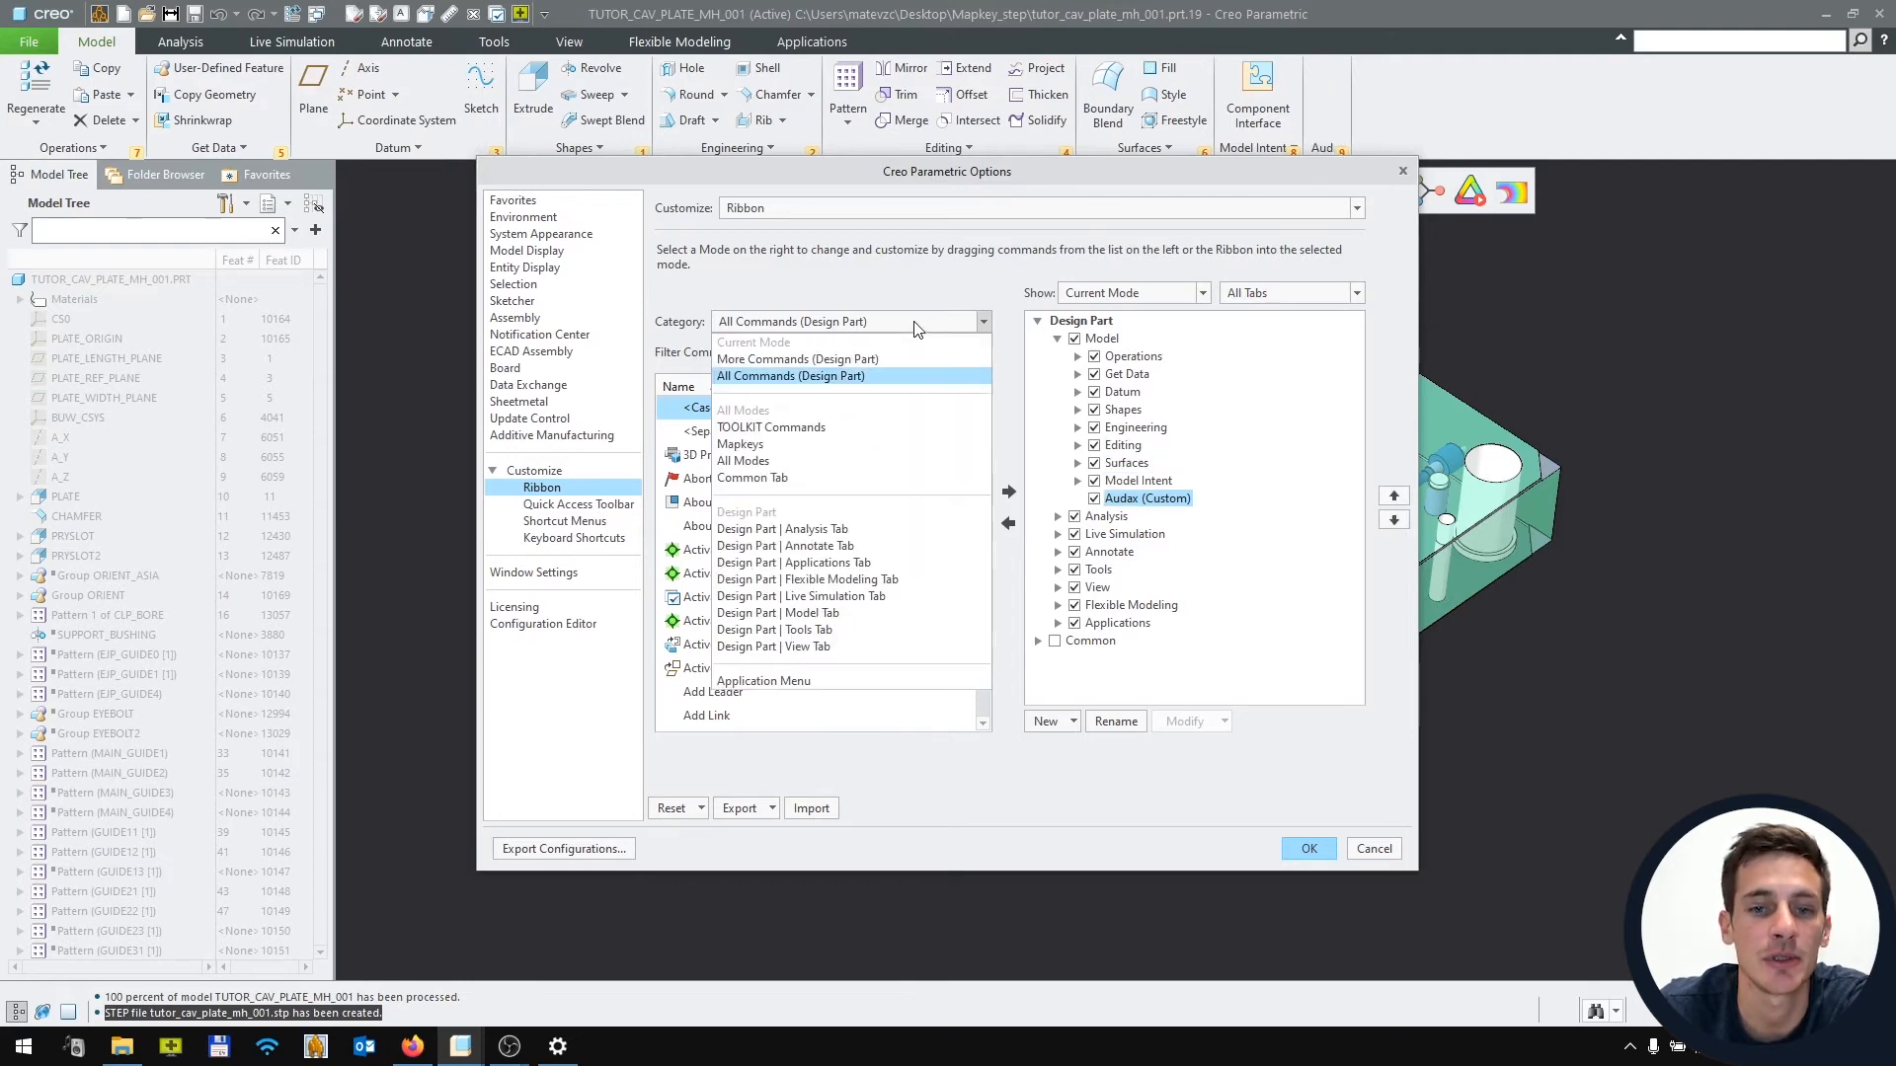
{"action": "left_click", "coordinate": [796, 446]}
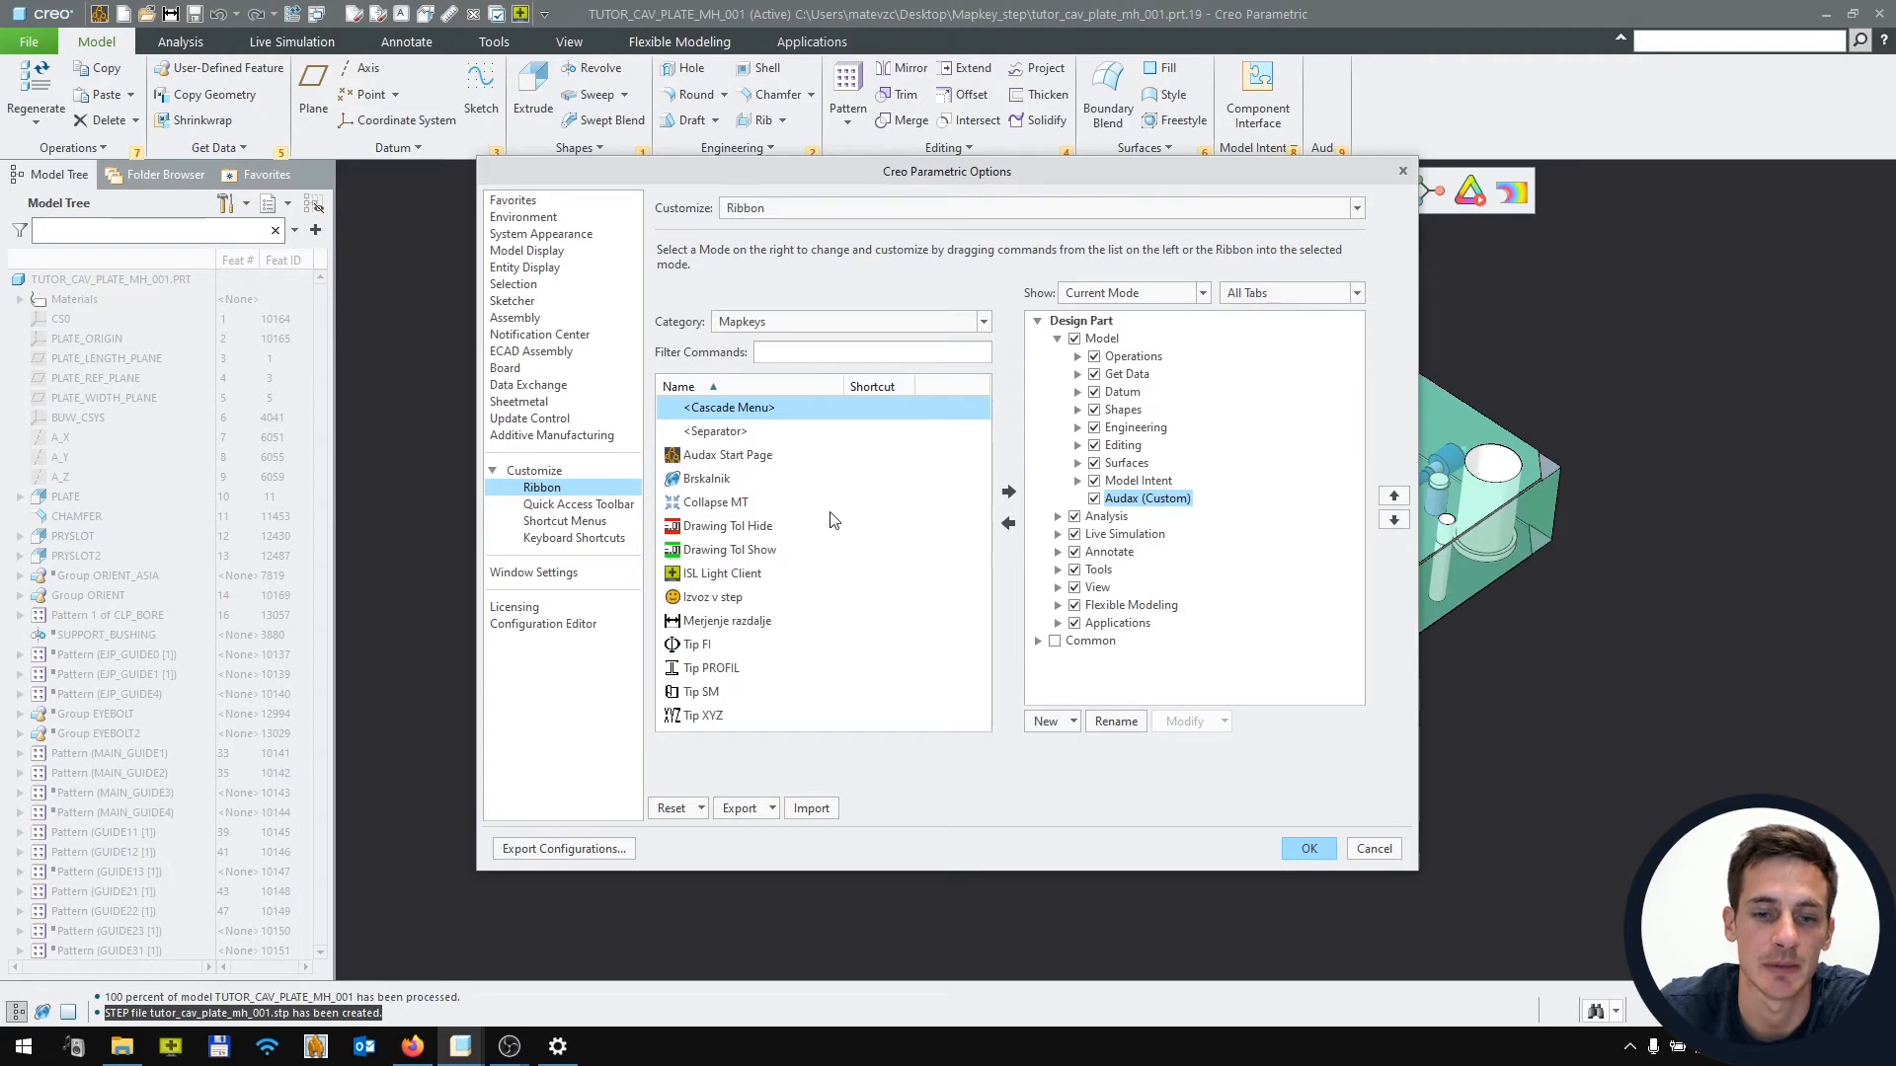
{"action": "left_click", "coordinate": [730, 600]}
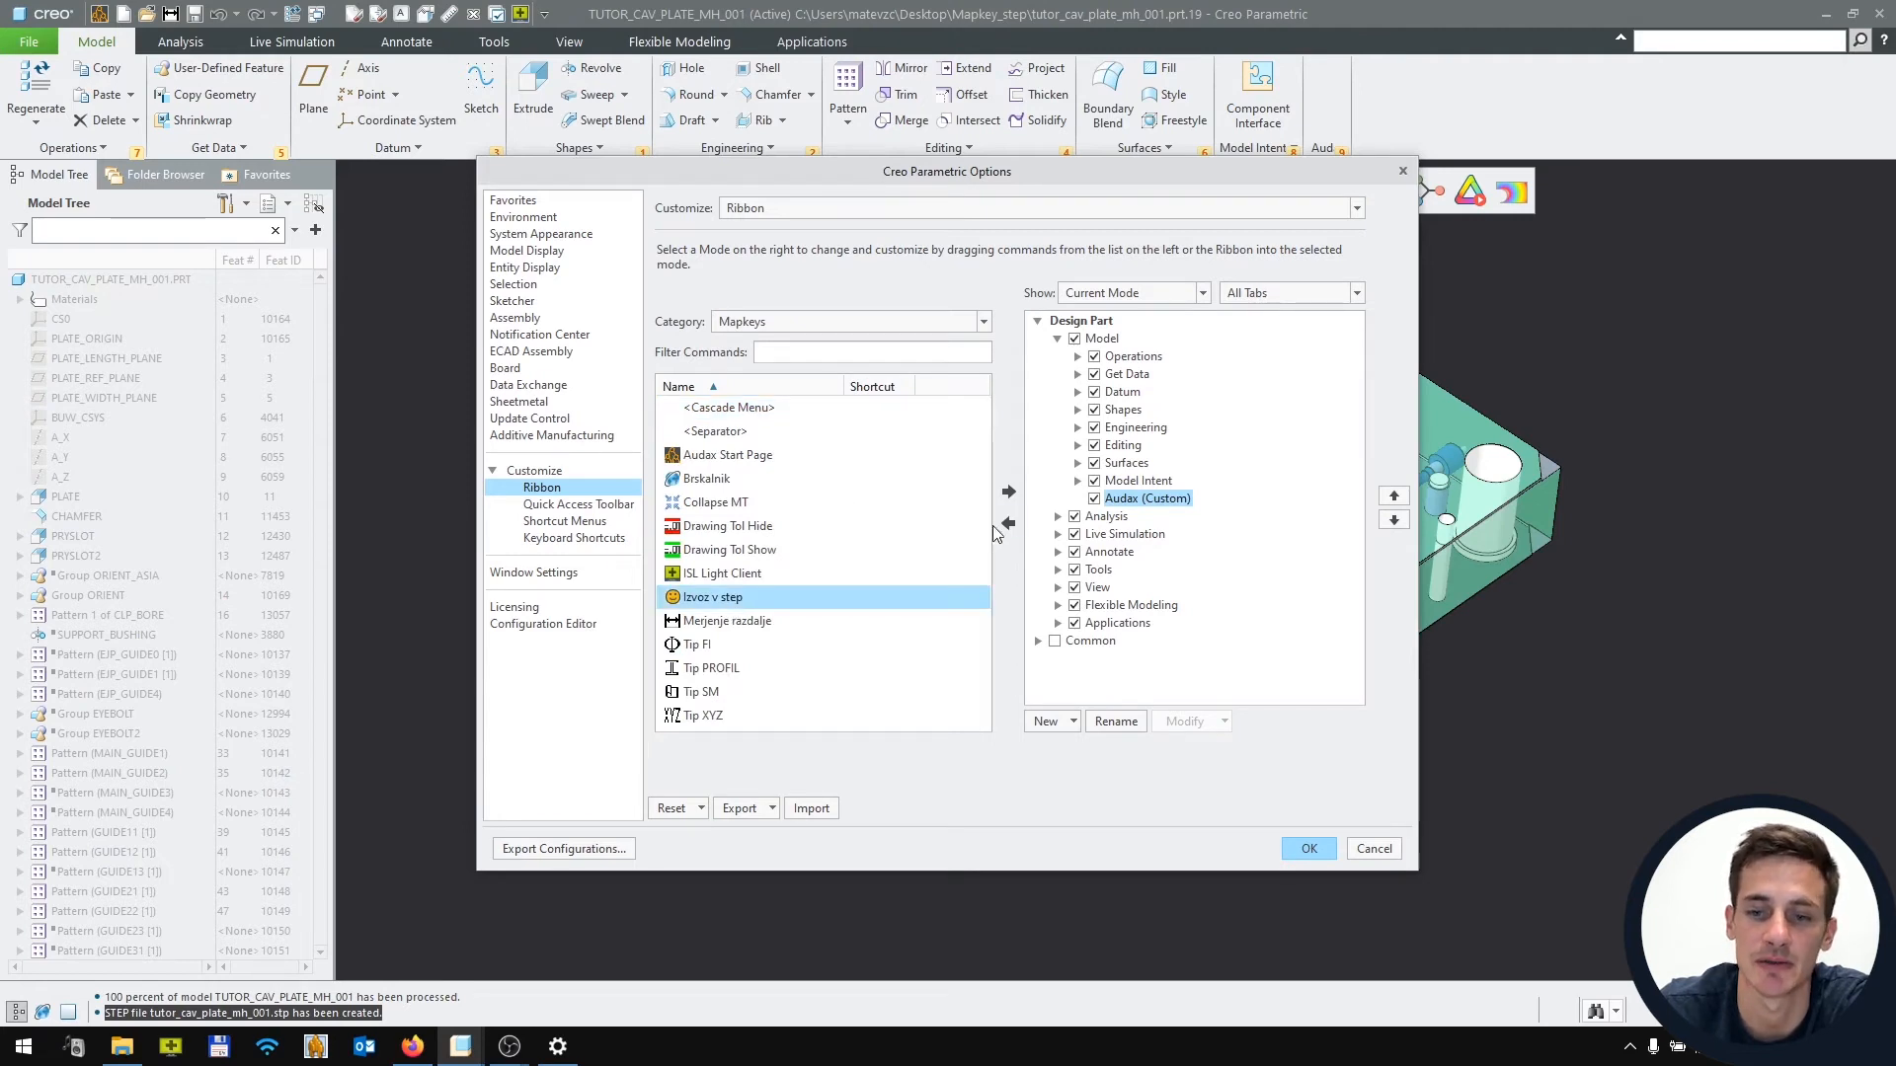
{"action": "left_click", "coordinate": [1008, 493]}
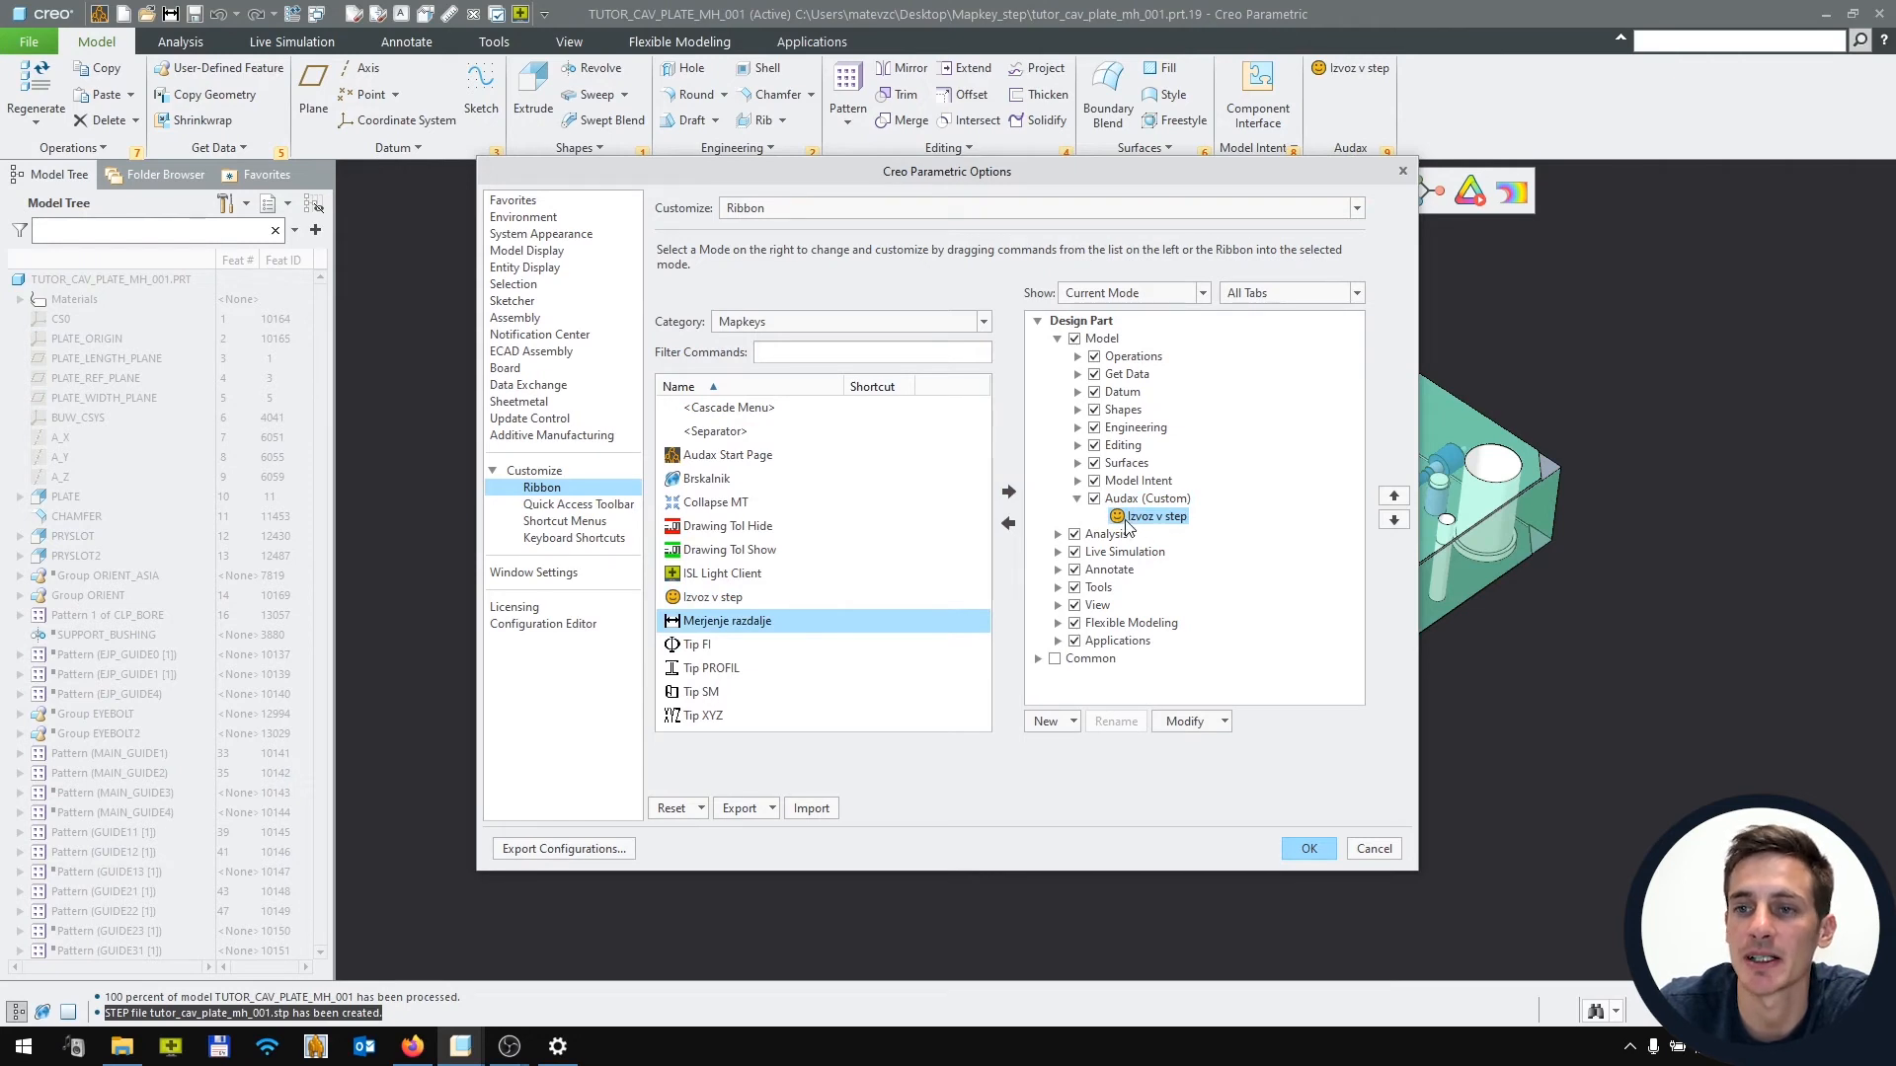
Give the "Izvoz v step" command a different existing icon and the Large Button style, and accept the ribbon customization
{"action": "left_click", "coordinate": [1227, 721]}
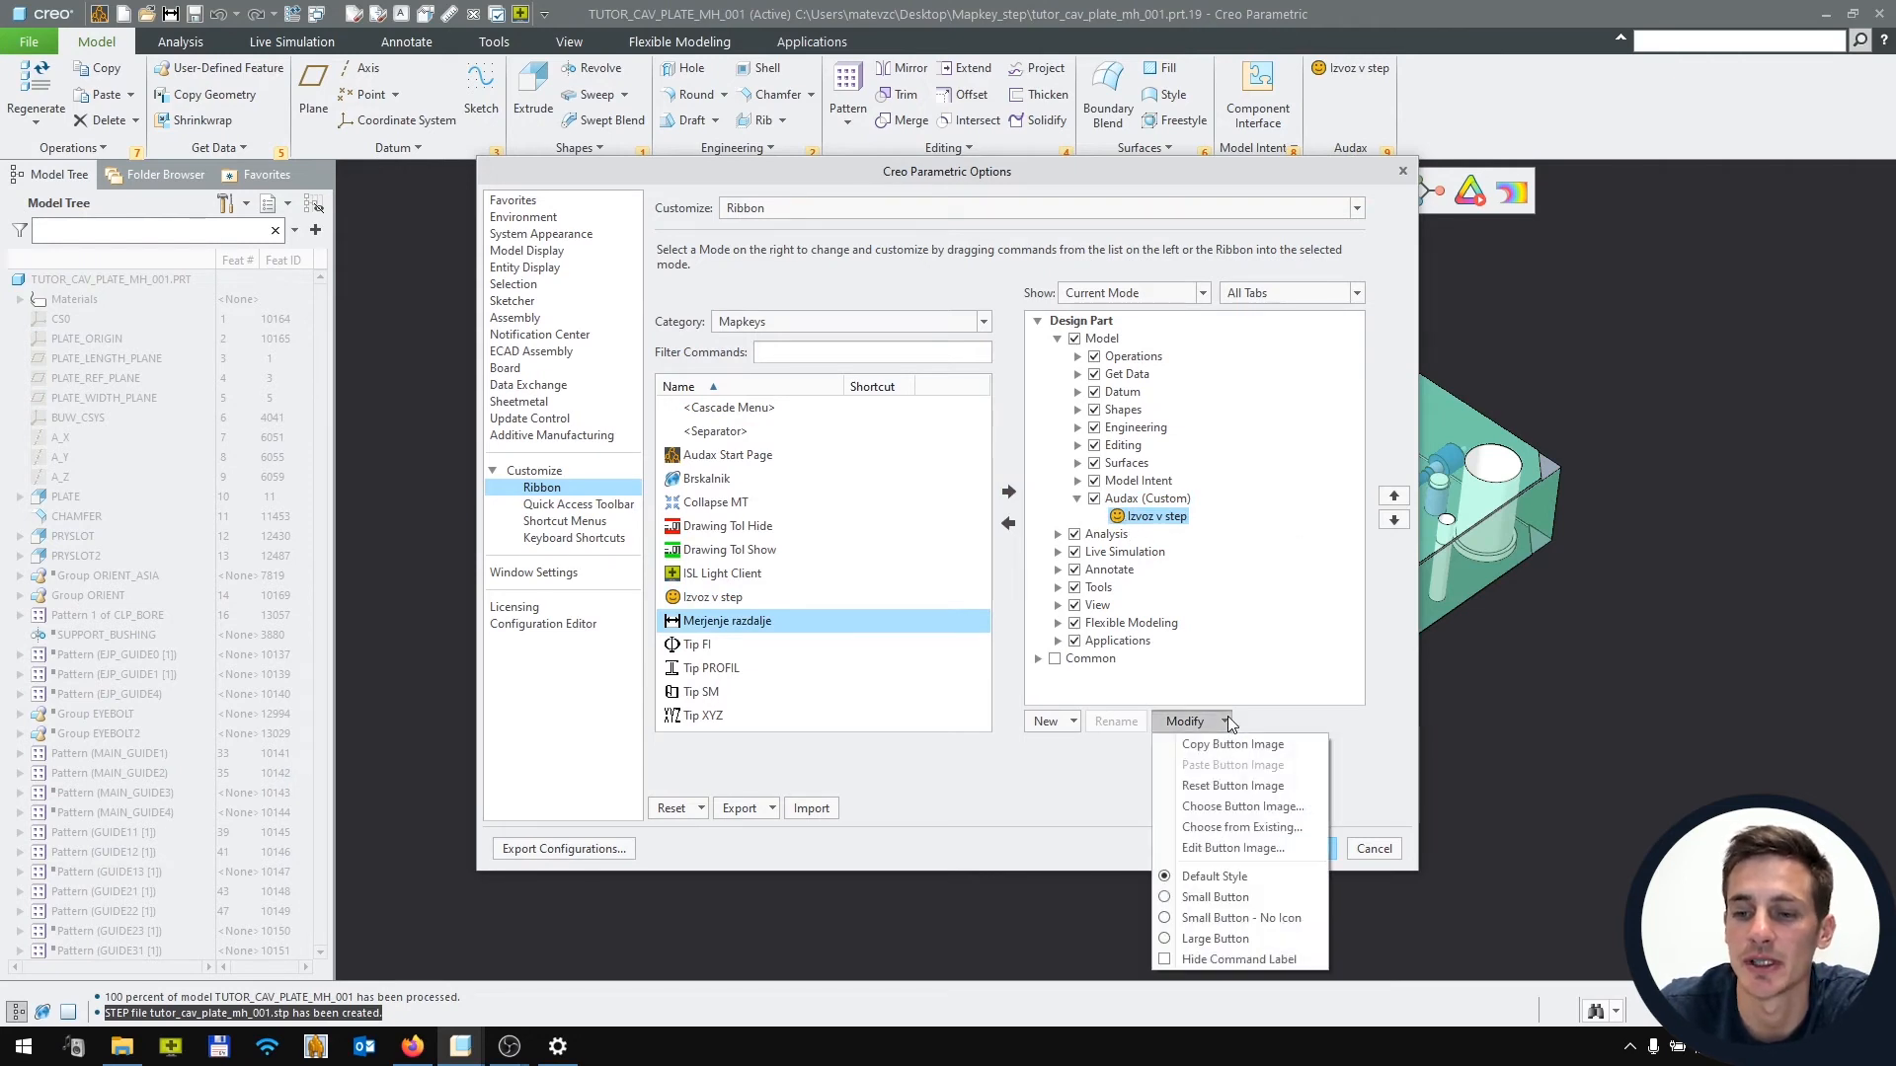
{"action": "left_click", "coordinate": [1271, 828]}
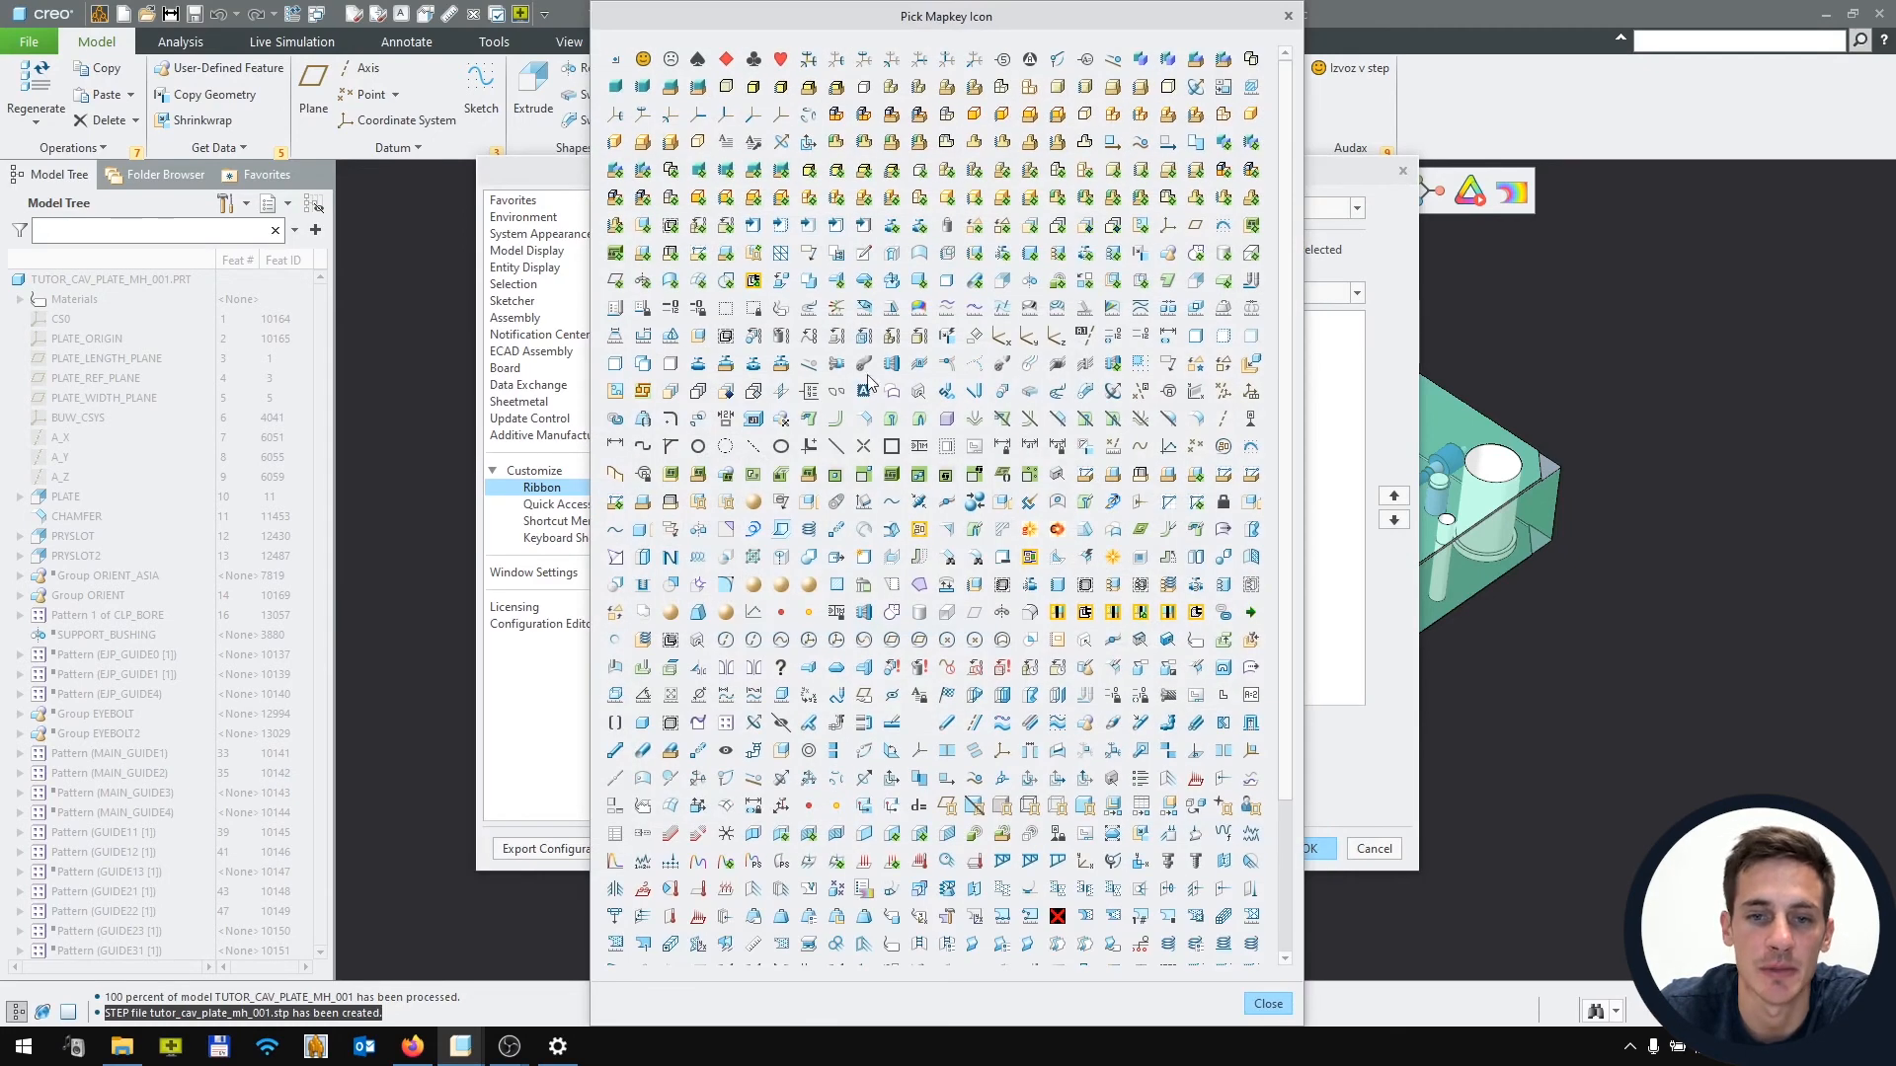
{"action": "double_click", "coordinate": [785, 286]}
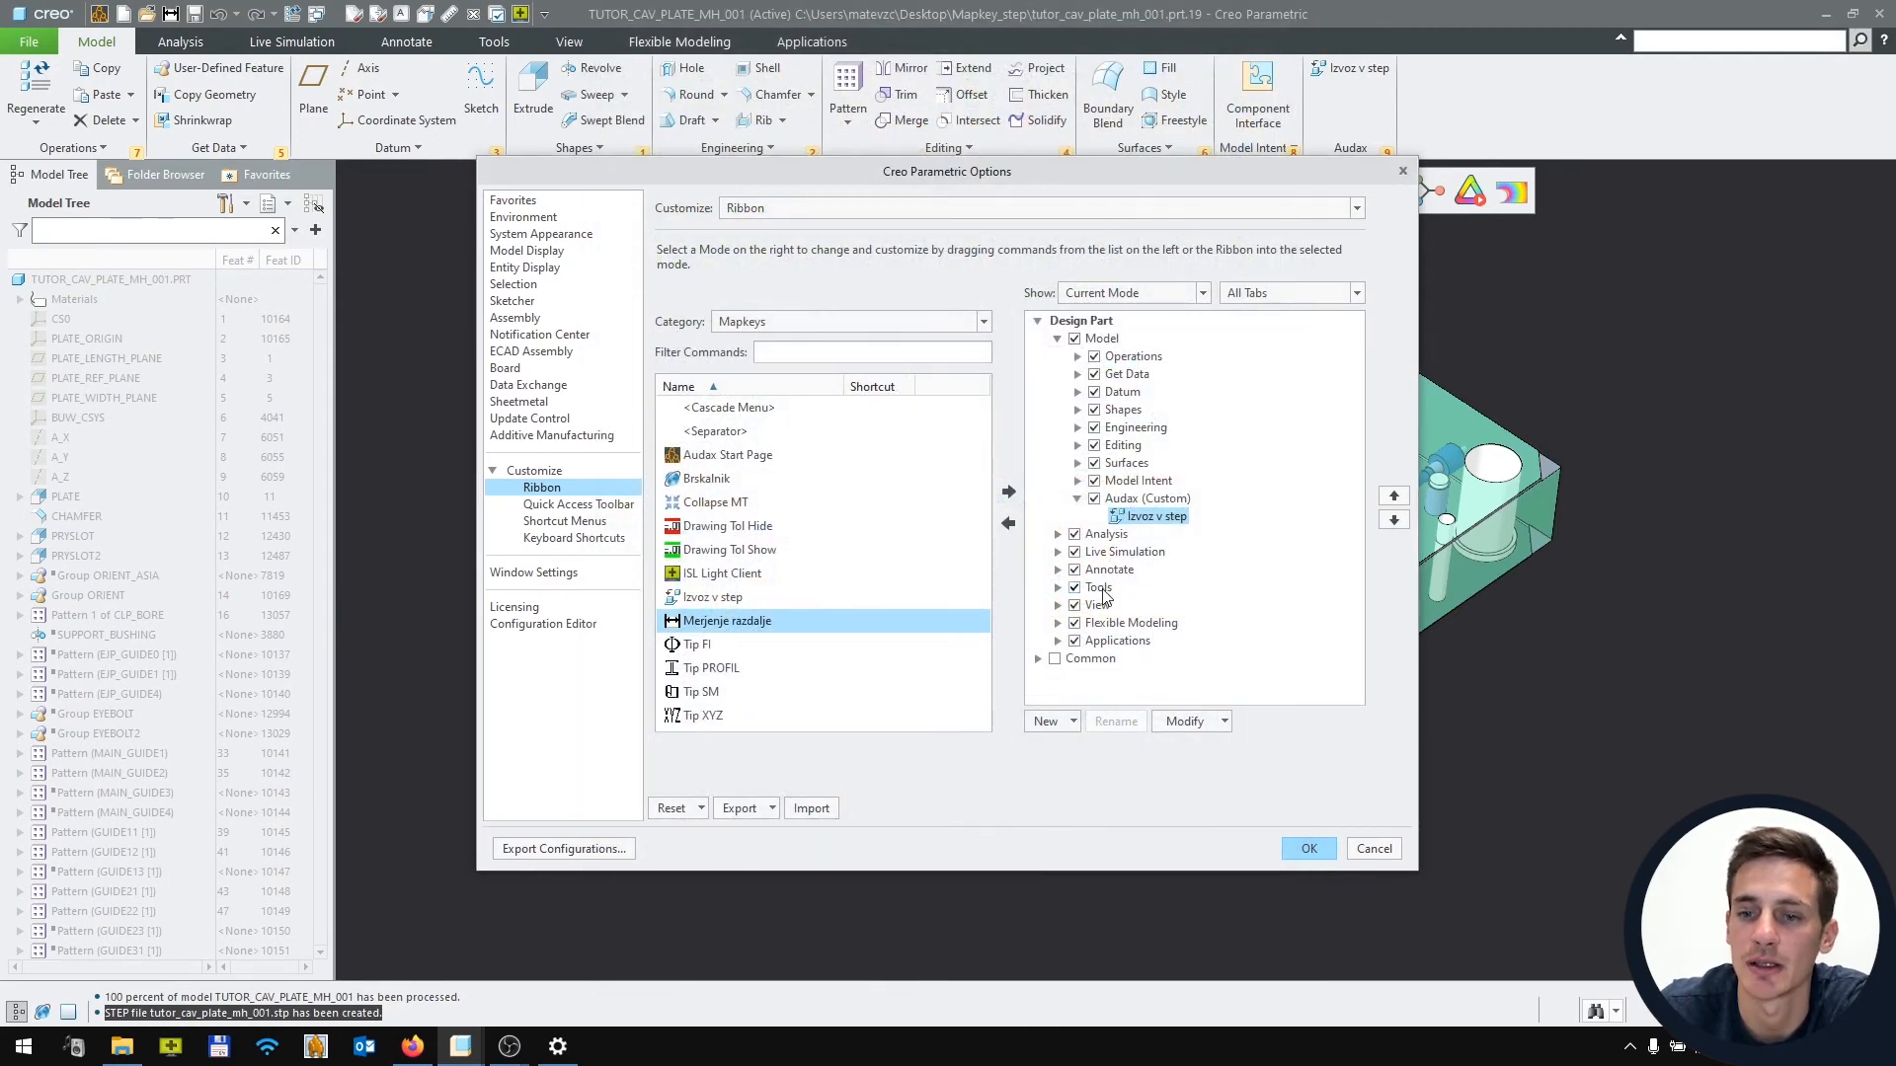
{"action": "left_click", "coordinate": [1224, 722]}
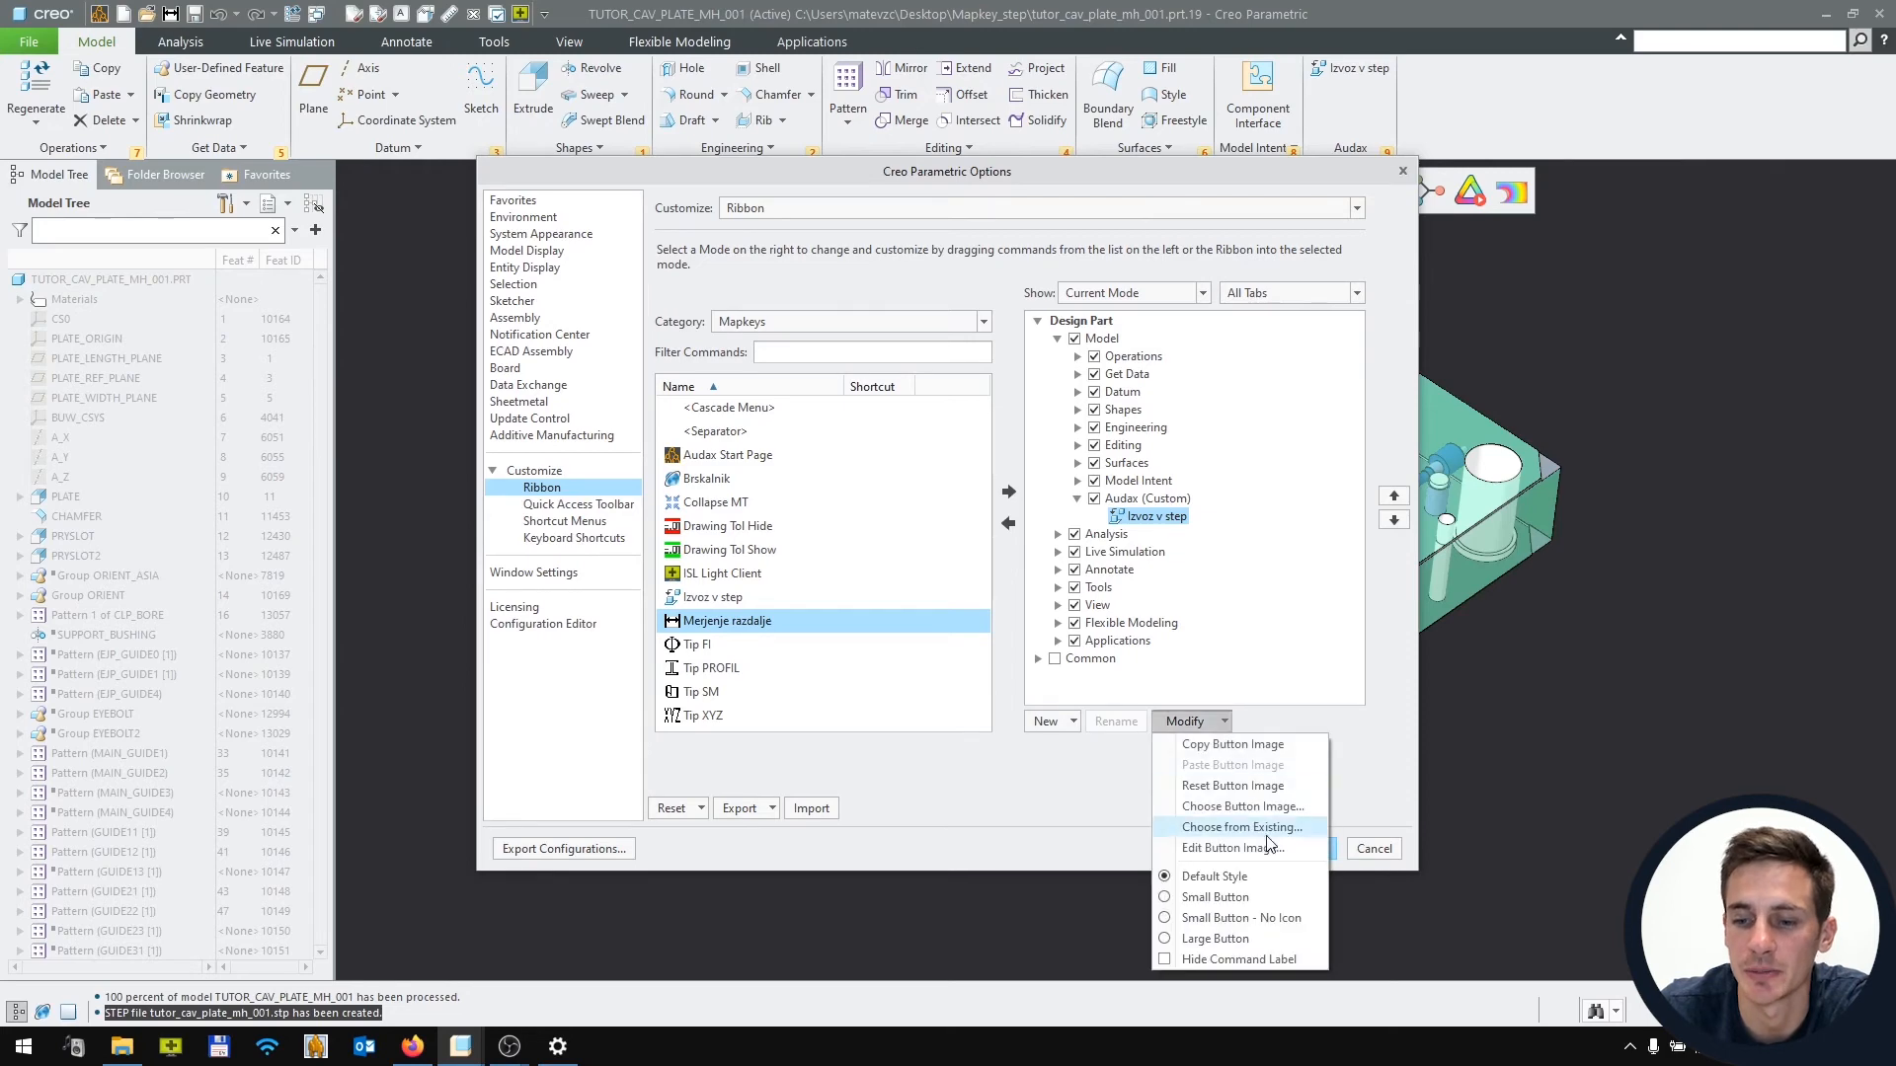
{"action": "left_click", "coordinate": [1227, 937]}
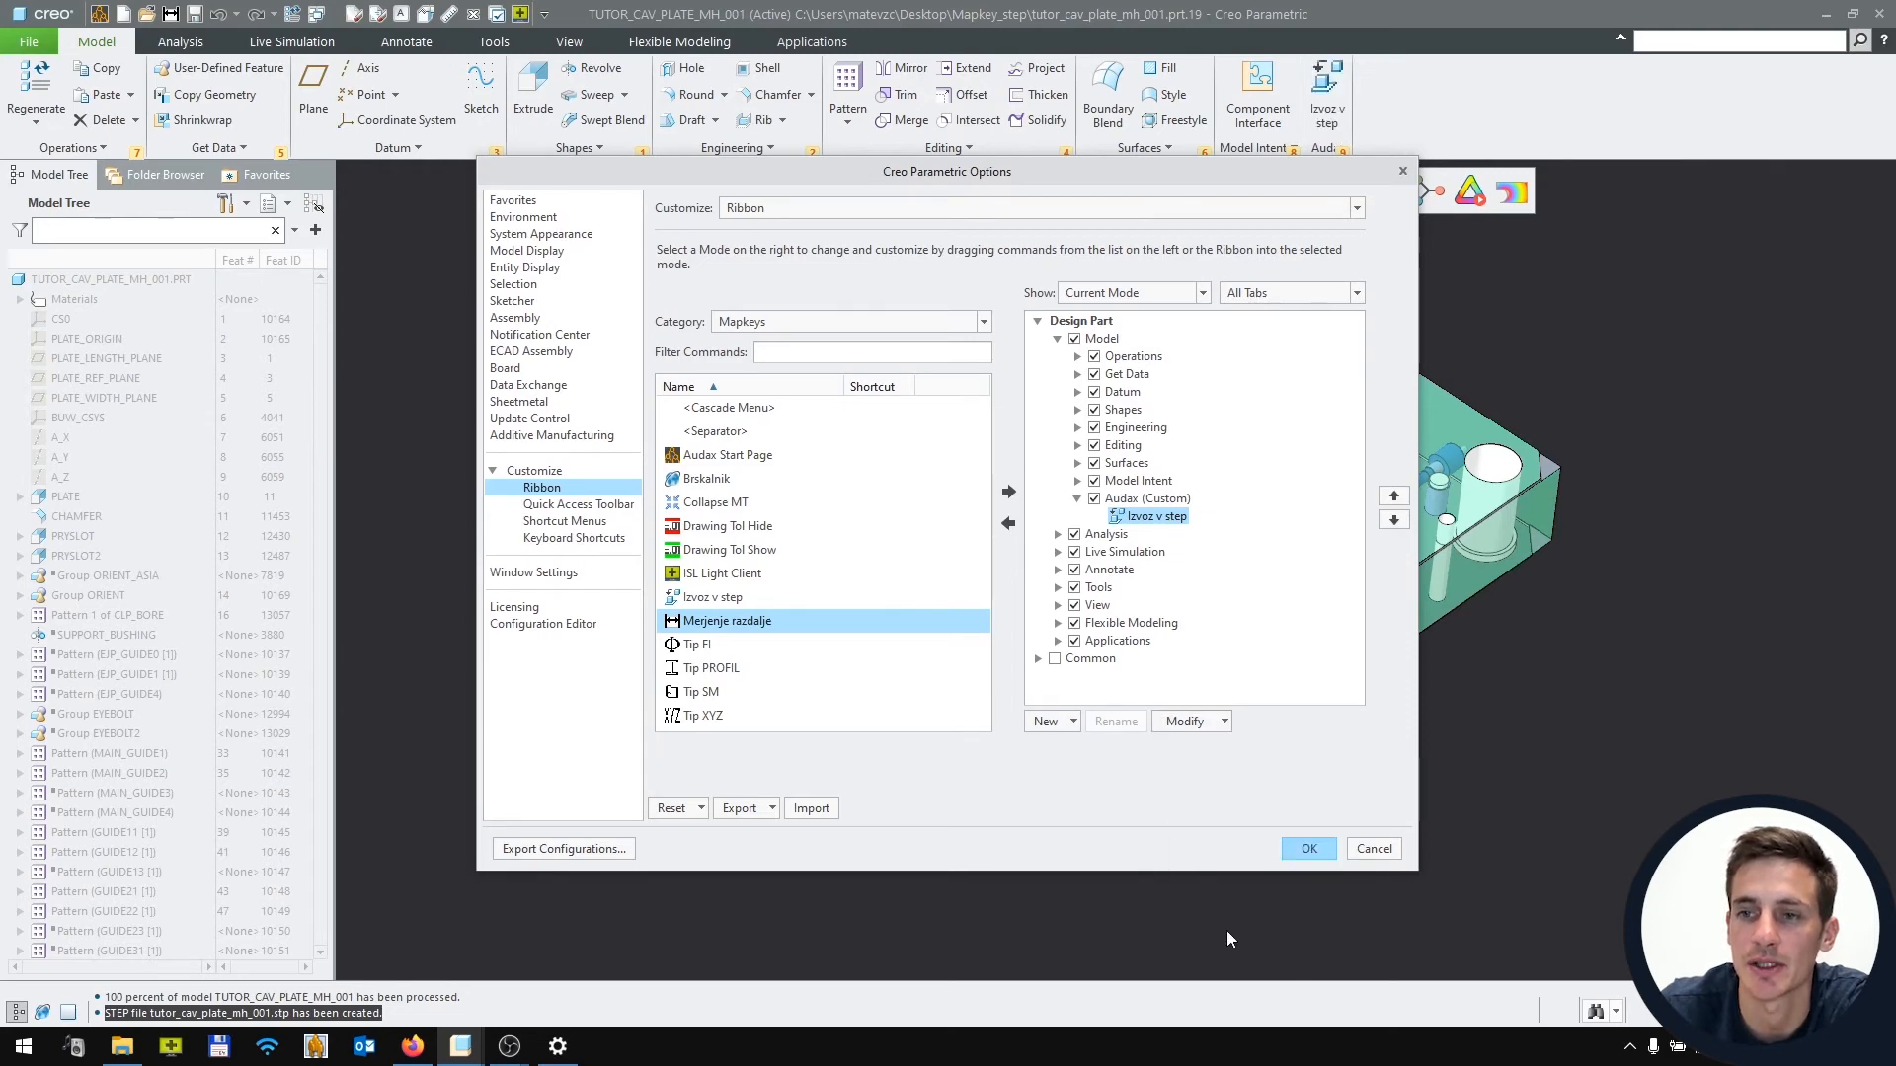
{"action": "left_click", "coordinate": [1310, 847]}
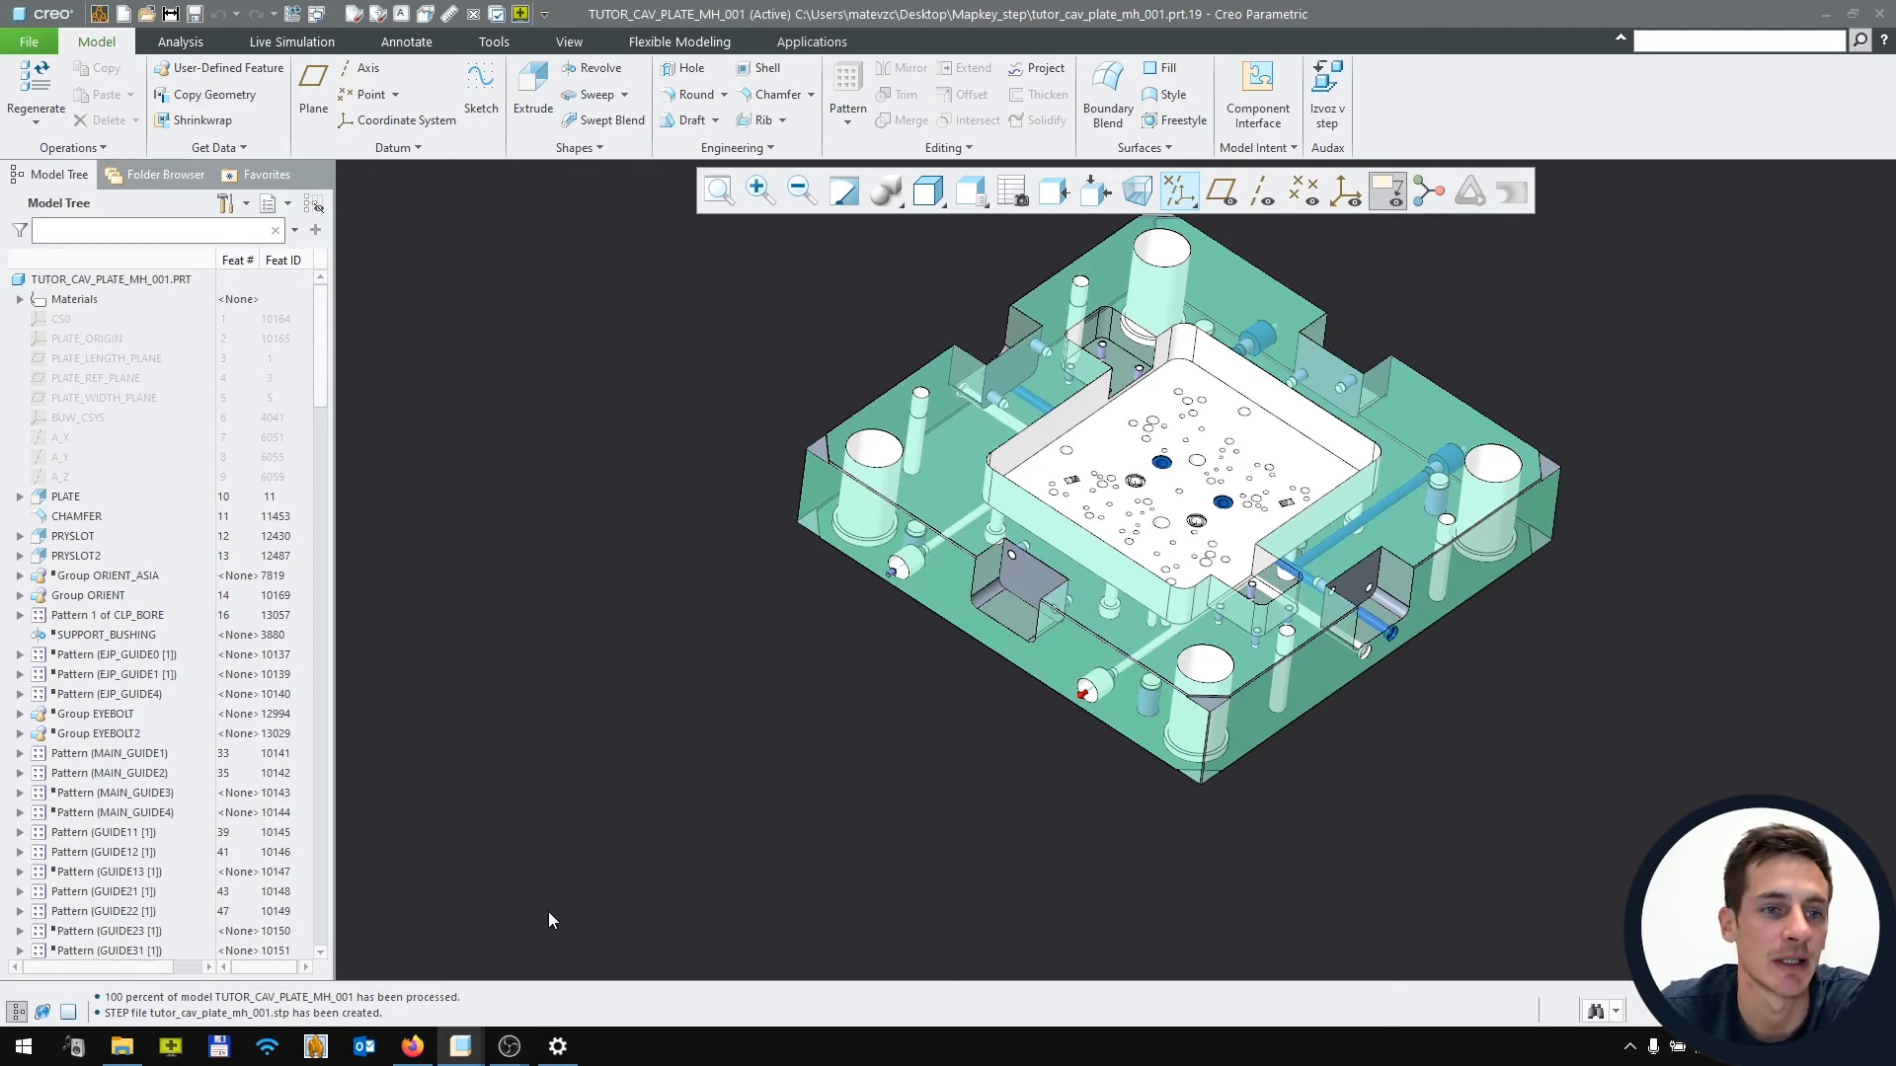
Customize the top-level part's shortcut menu by adding the "Izvoz v step" mapkey between Zoom to Selected and View Changes
{"action": "right_click", "coordinate": [150, 284]}
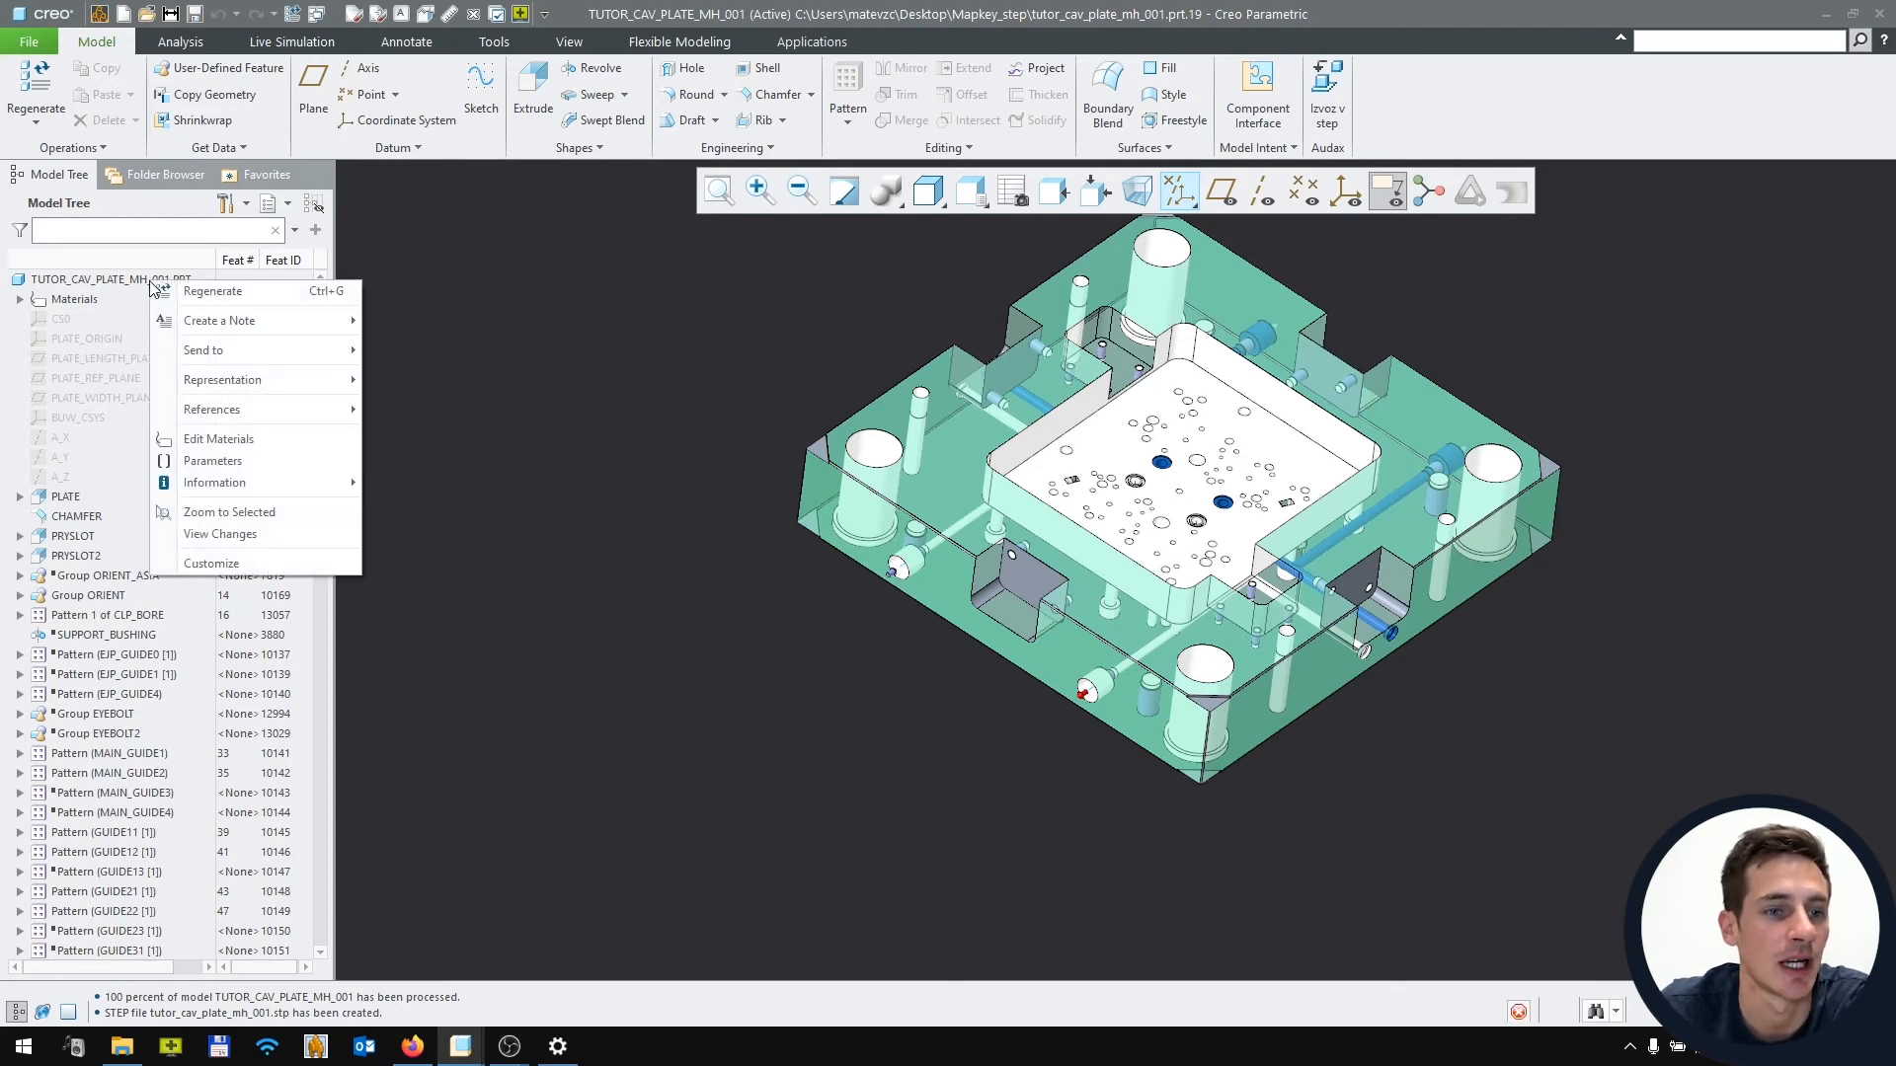
{"action": "left_click", "coordinate": [247, 563]}
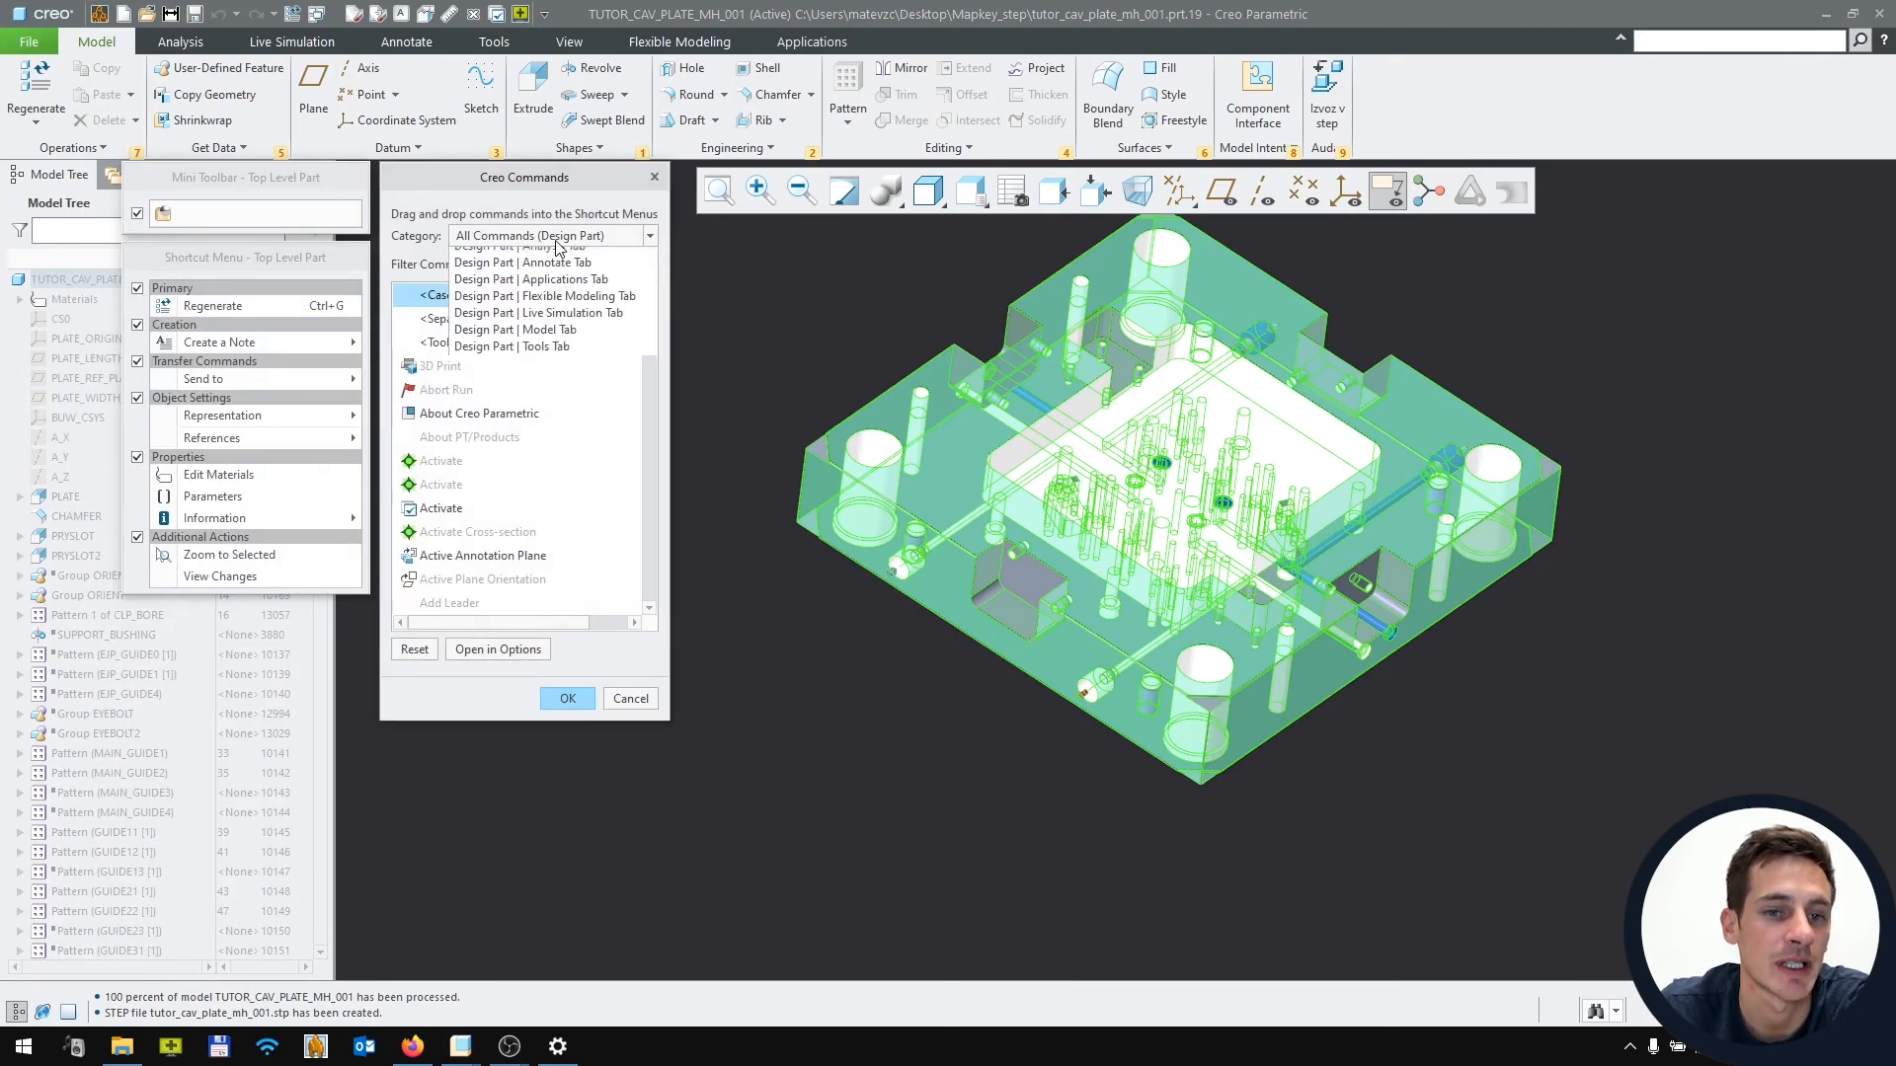
{"action": "left_click", "coordinate": [555, 241]}
{"action": "left_click", "coordinate": [531, 360]}
{"action": "scroll", "coordinate": [513, 378], "scroll_direction": "down", "scroll_amount": 1}
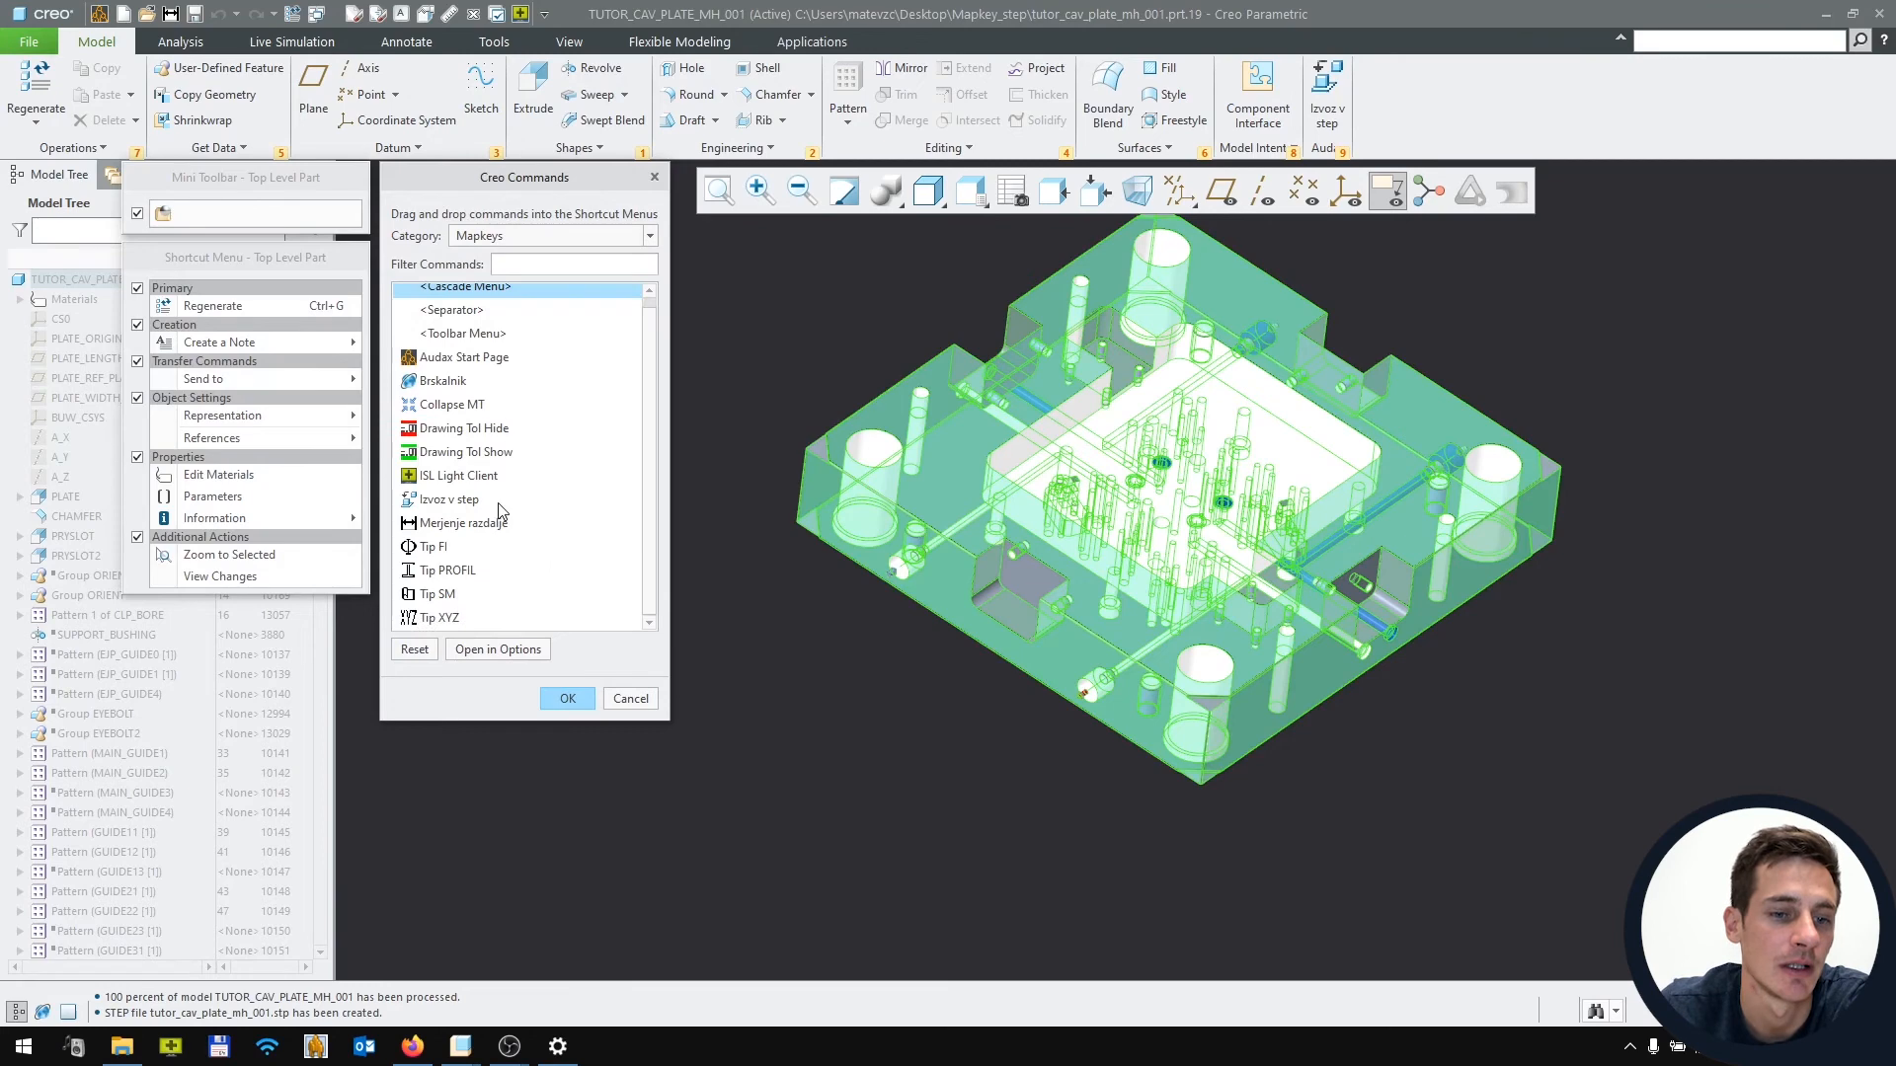
{"action": "left_click", "coordinate": [461, 502]}
{"action": "left_click_drag", "start_coordinate": [462, 512], "coordinate": [276, 582]}
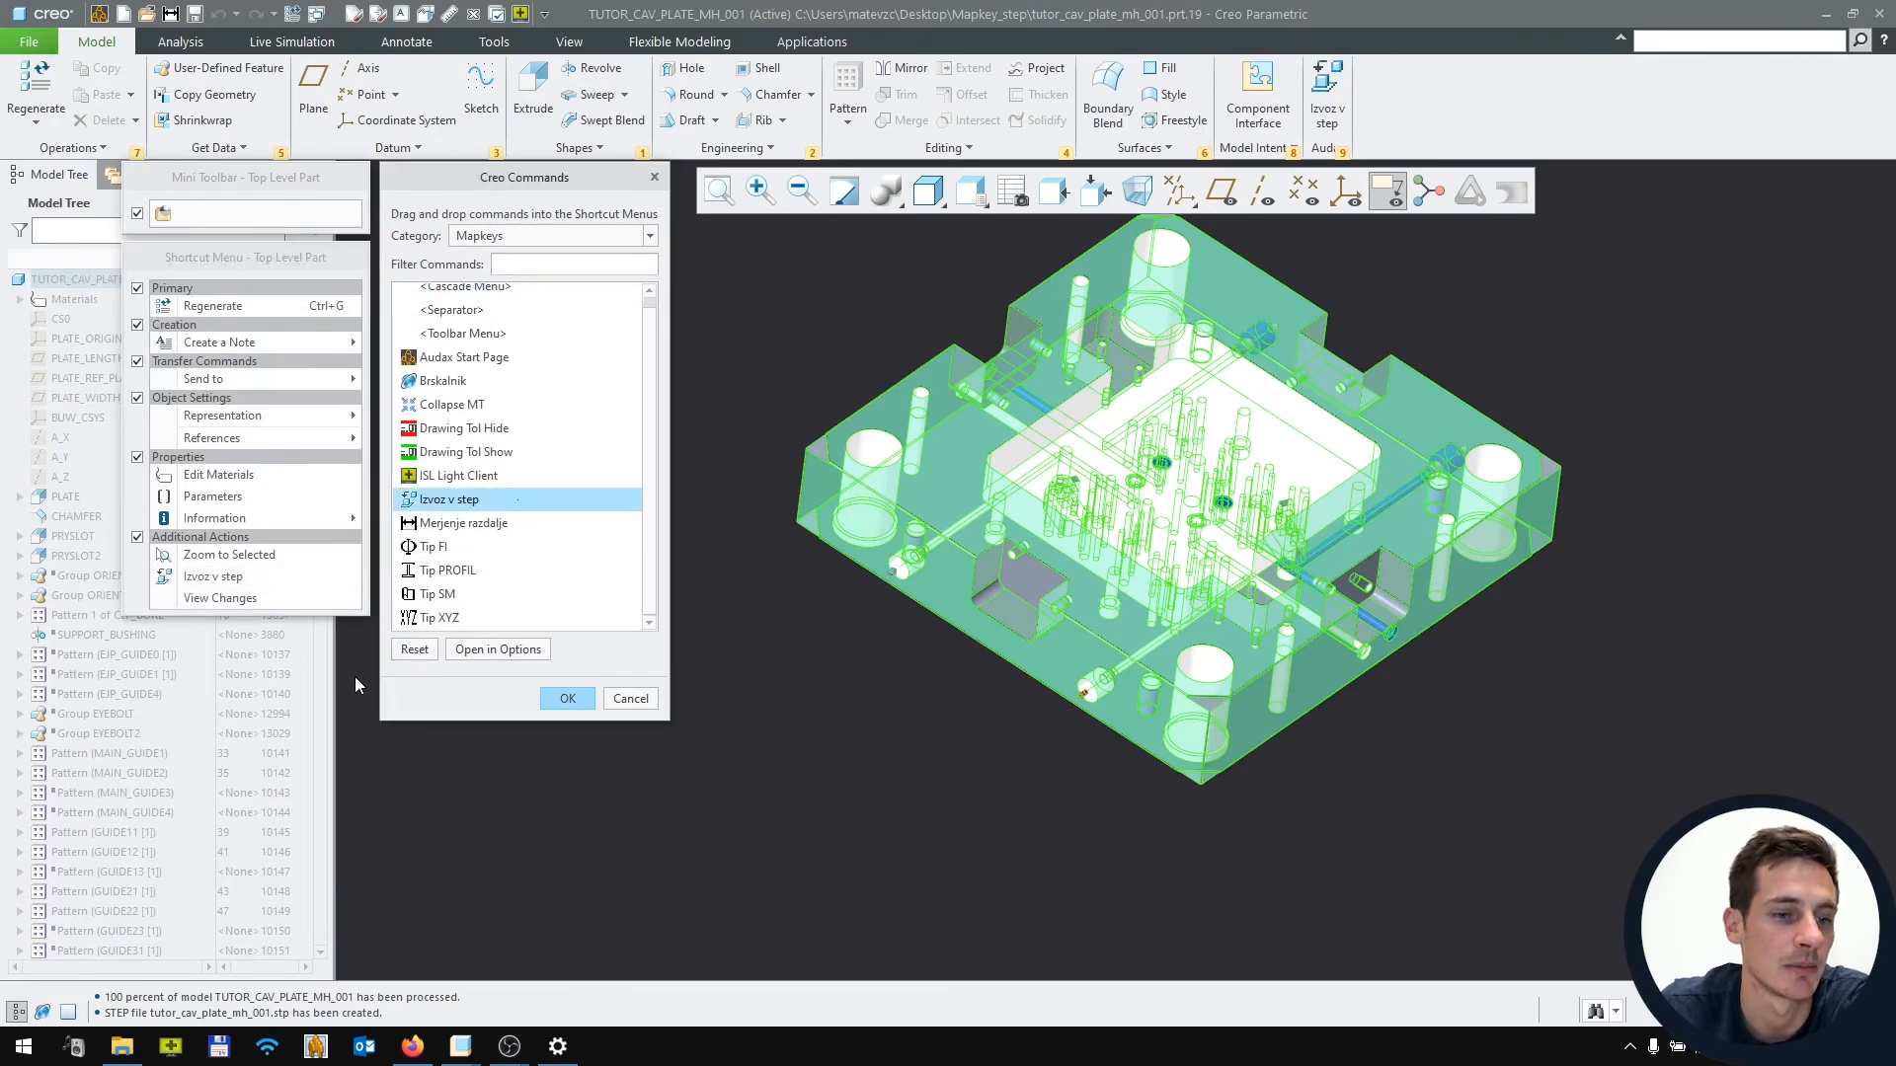
{"action": "left_click", "coordinate": [568, 699]}
Run "Izvoz v step" from the TUTOR_CAV_PLATE_MH_001 part's shortcut menu and clear the selection
{"action": "right_click", "coordinate": [165, 280]}
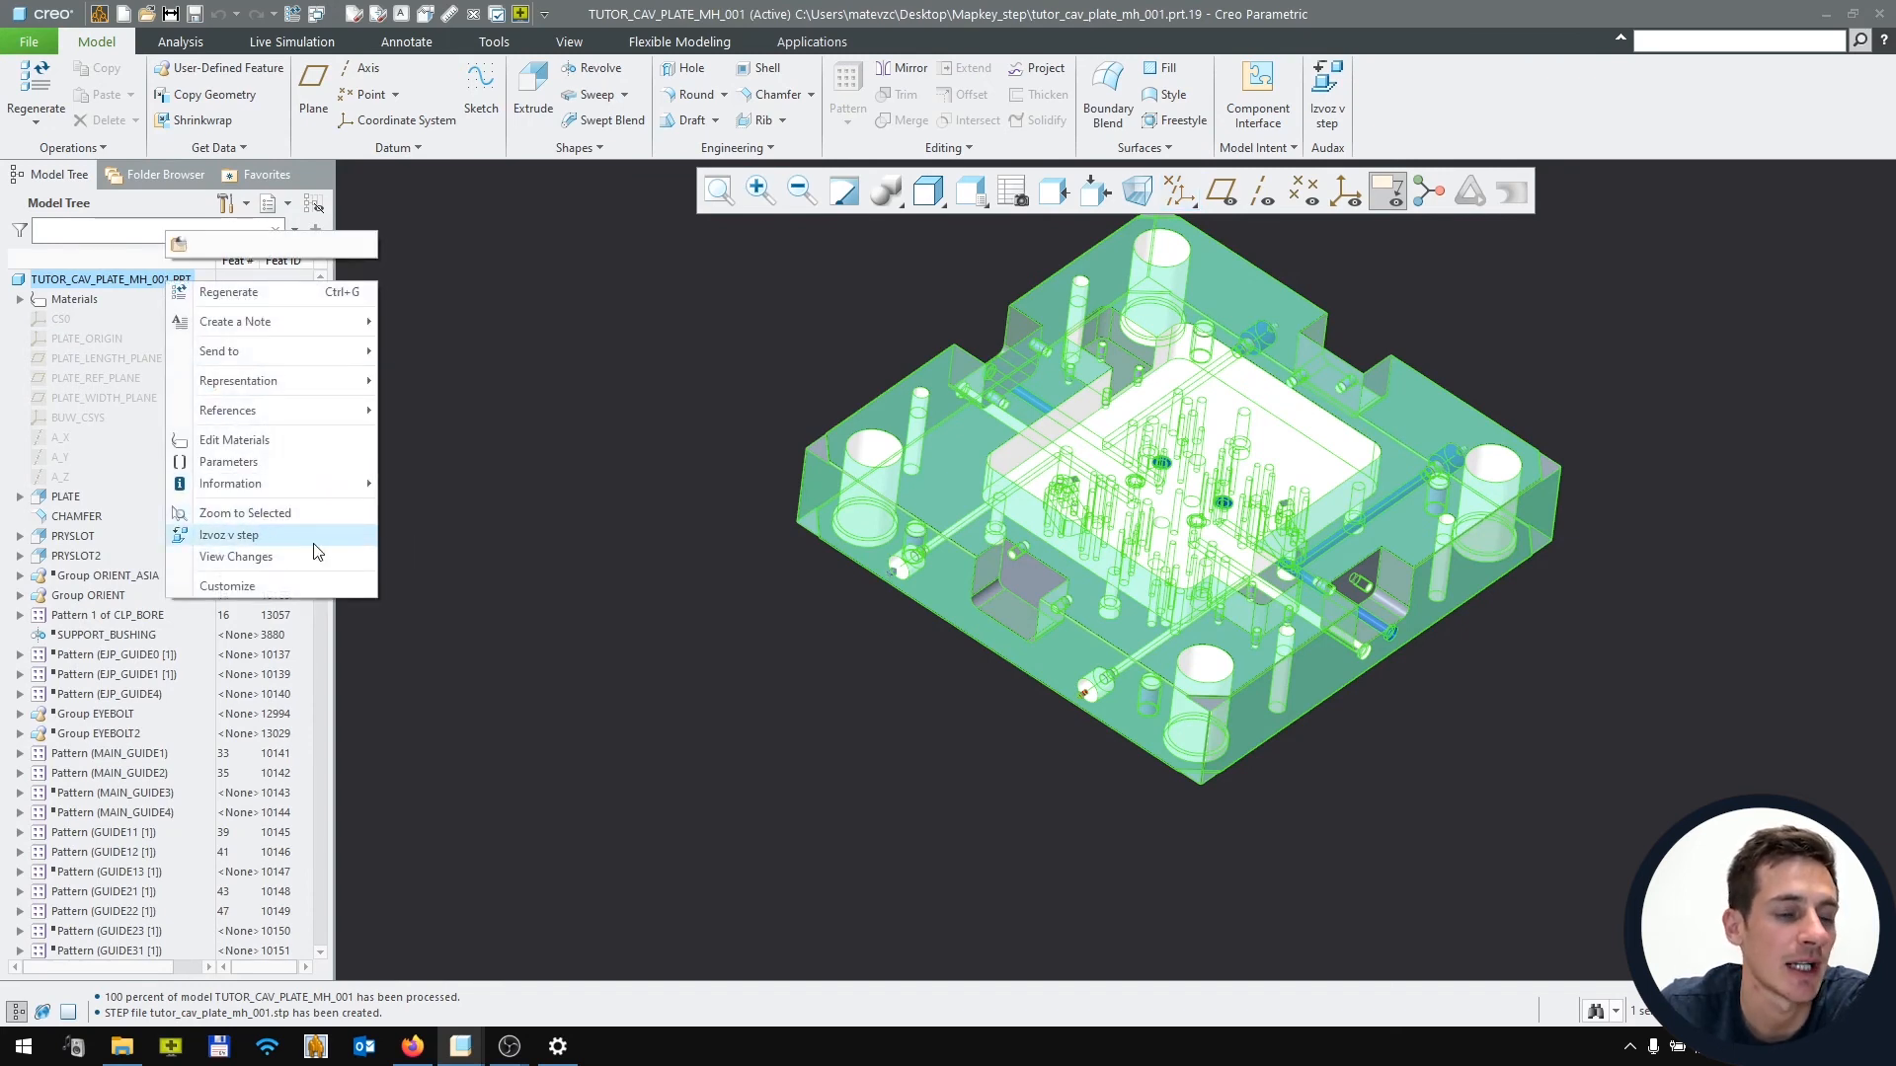
{"action": "left_click", "coordinate": [247, 539]}
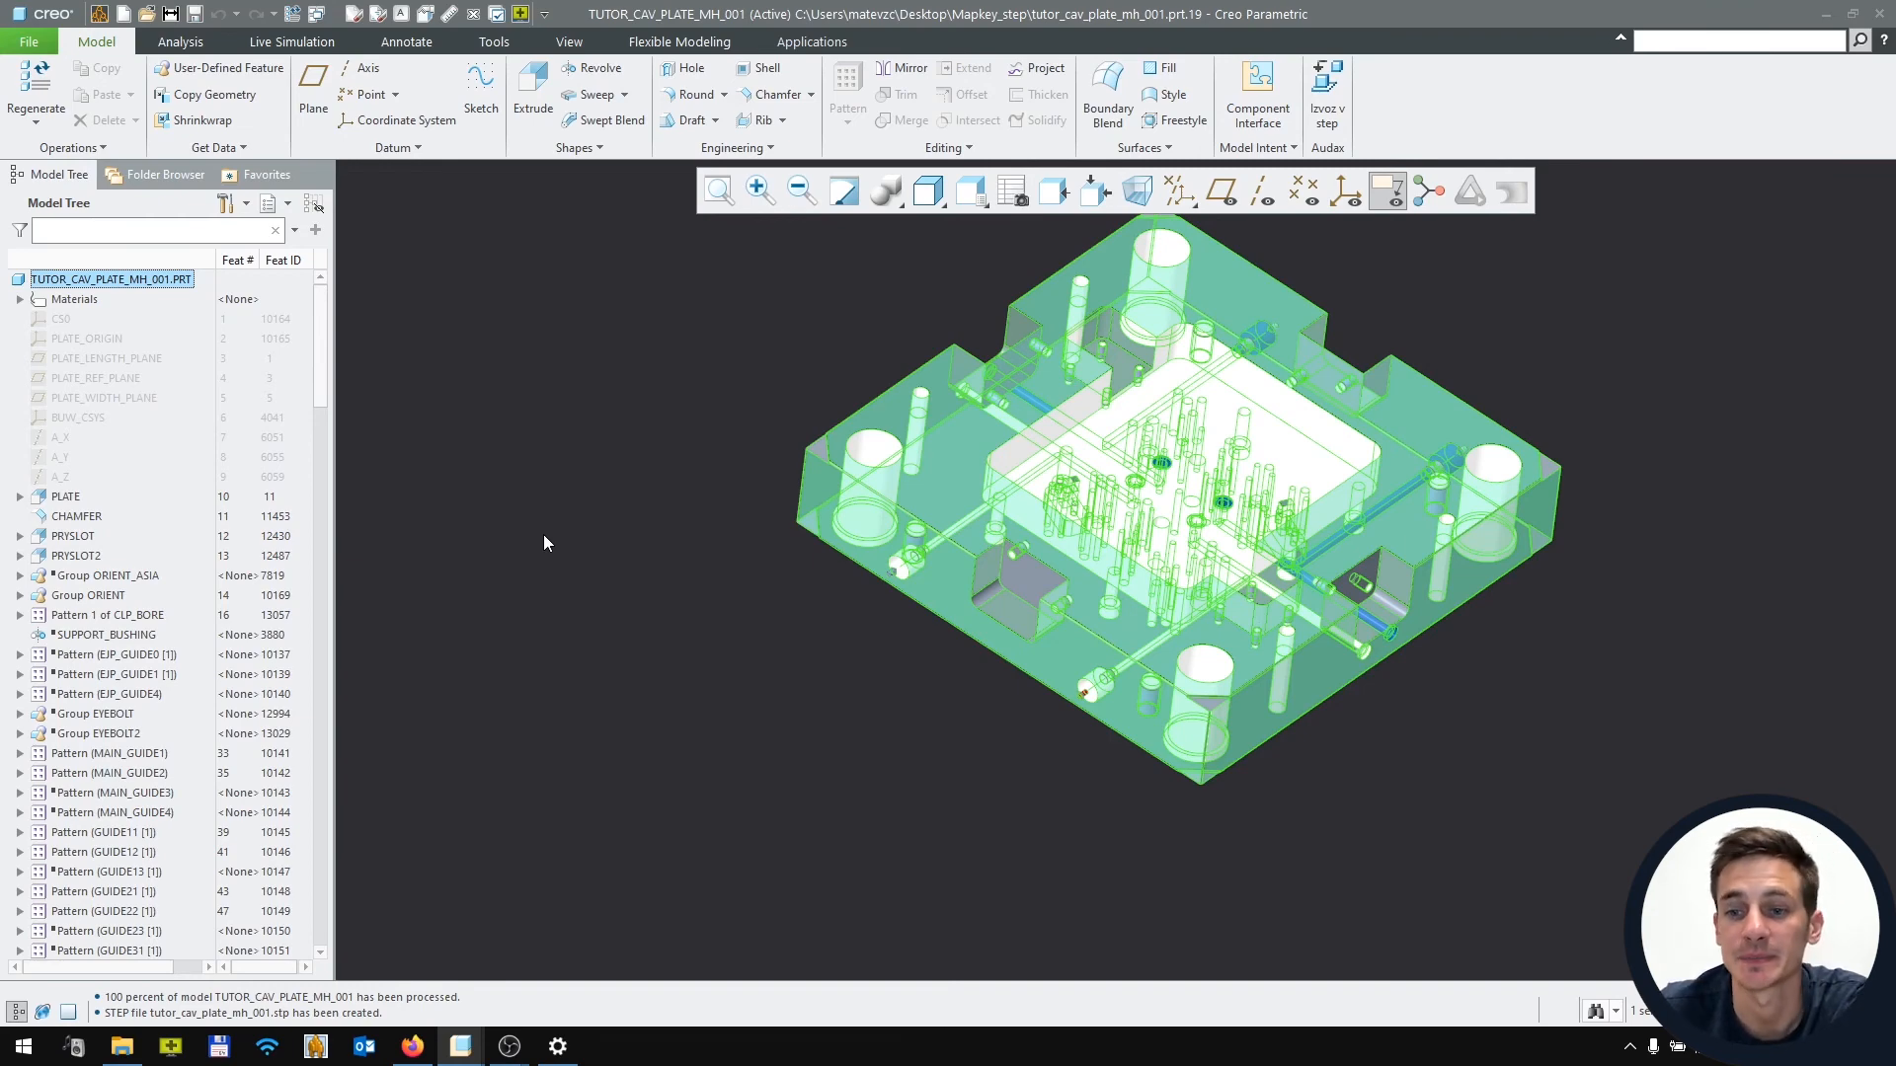
{"action": "left_click", "coordinate": [543, 535]}
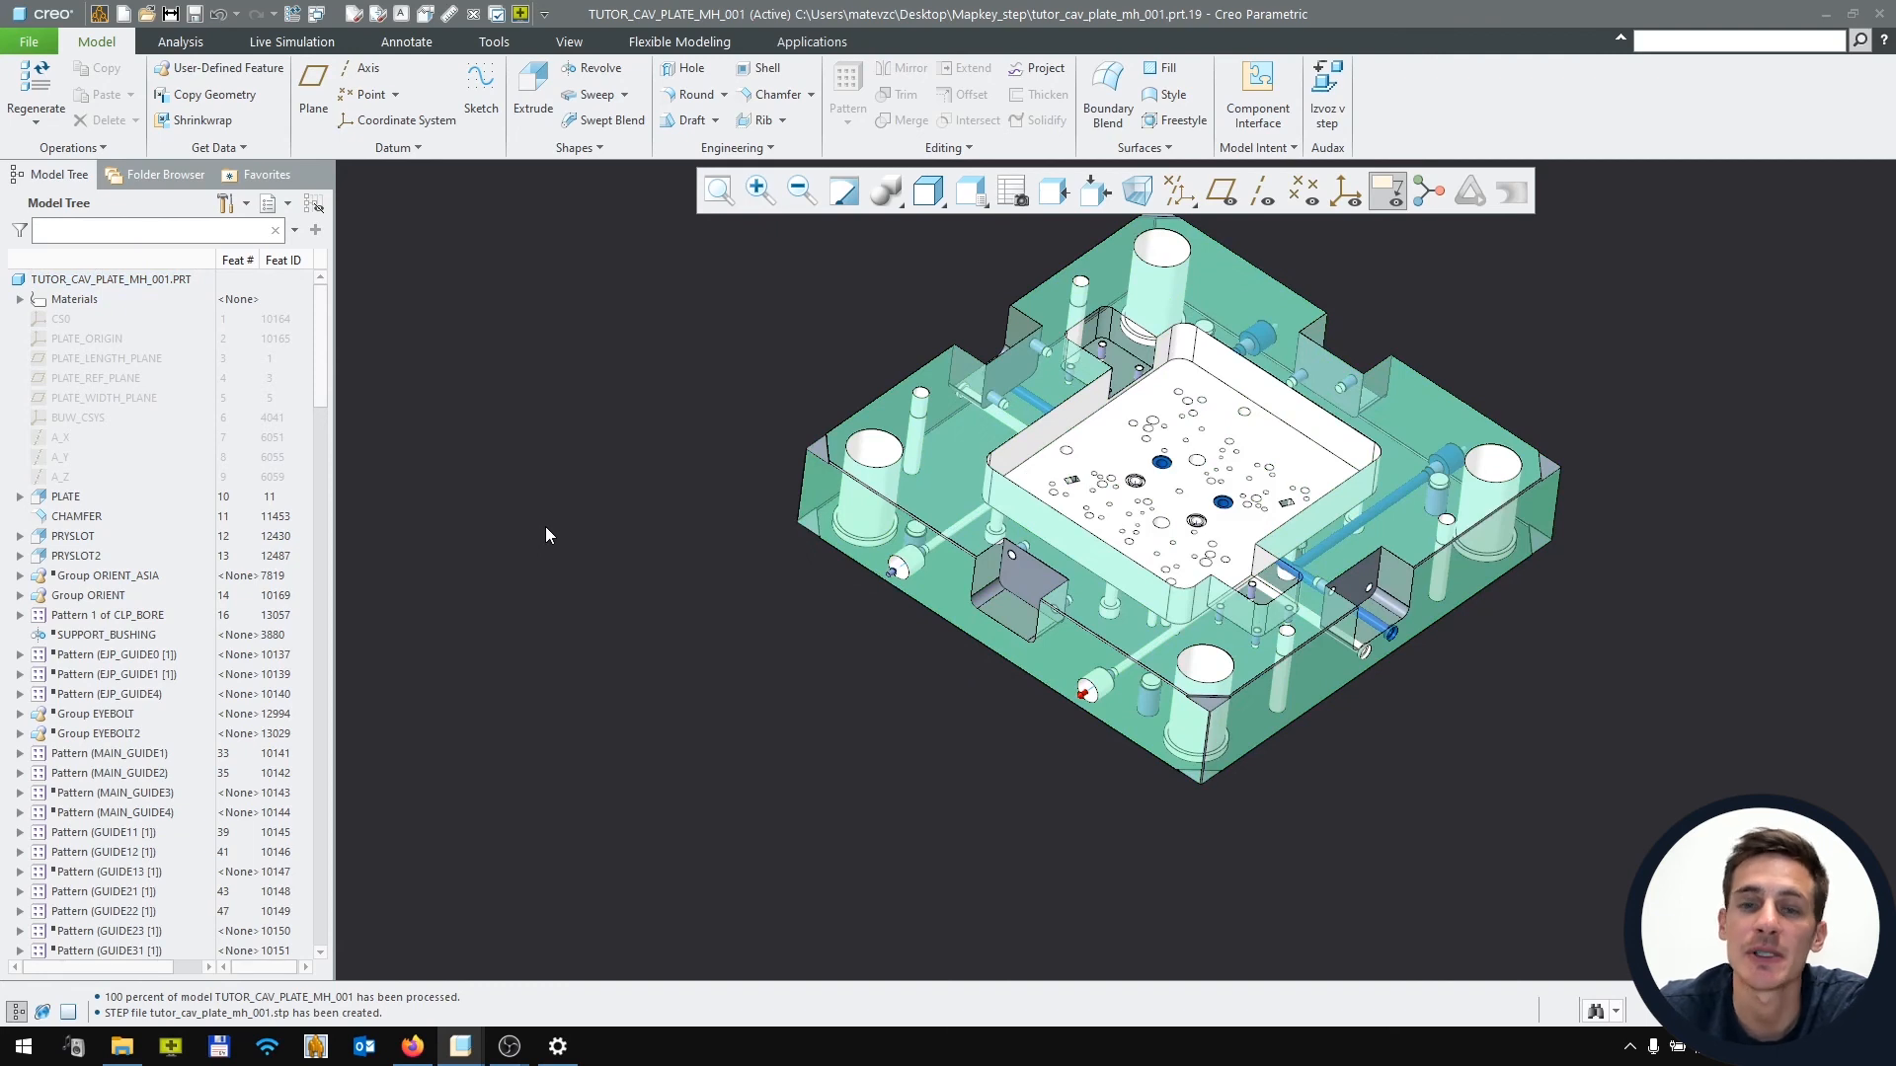